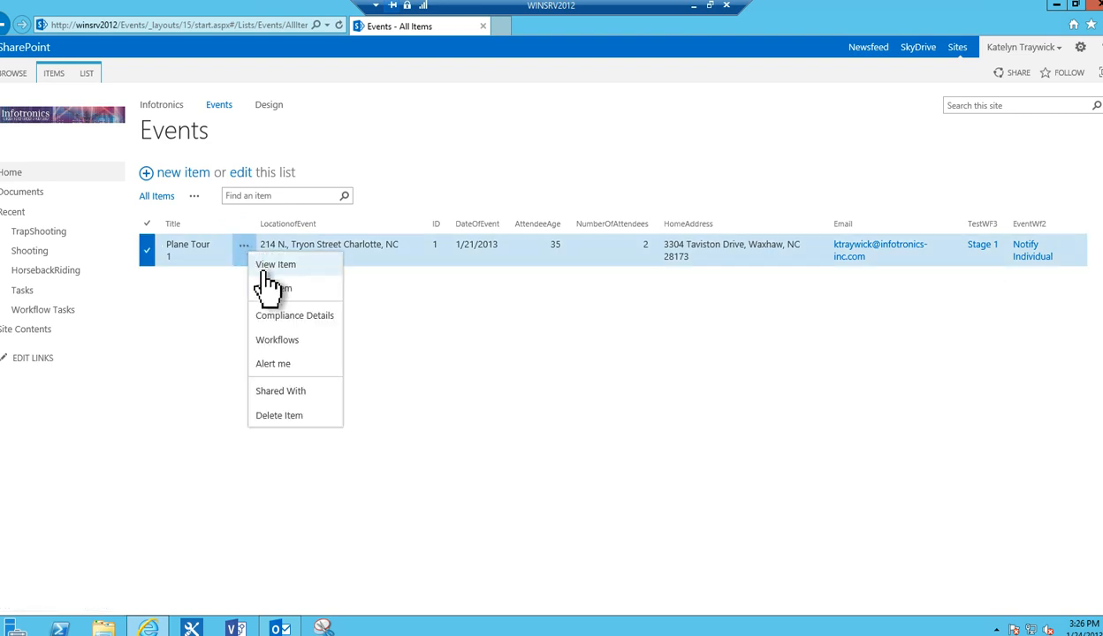
# Review the fields of the Plane Tour 1 event in its edit form and leave without saving.
pyautogui.click(263, 287)
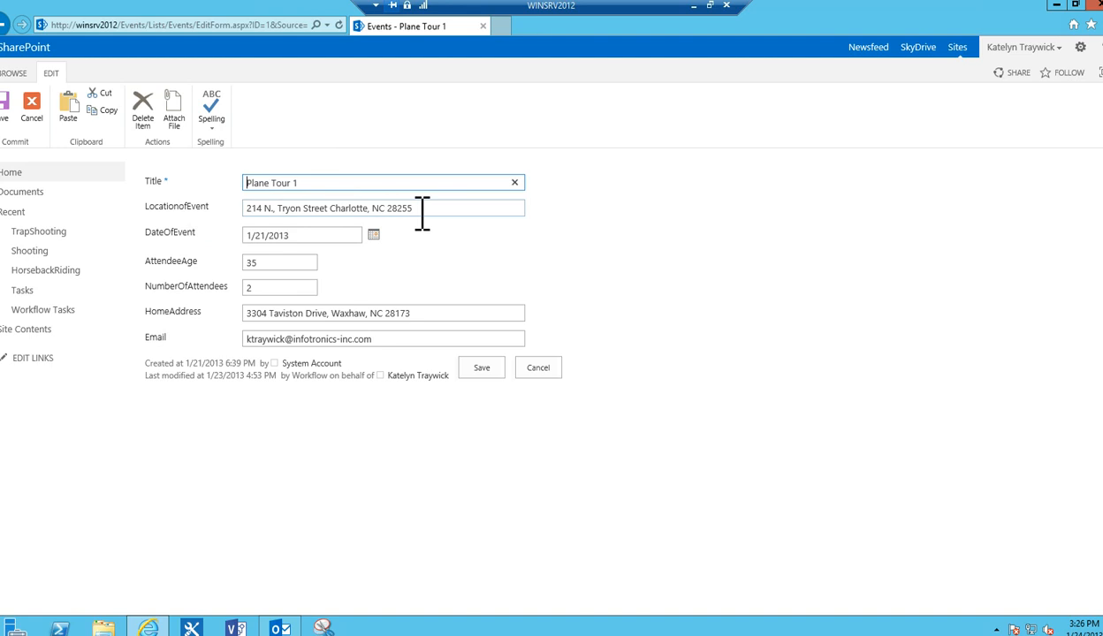
pyautogui.click(541, 370)
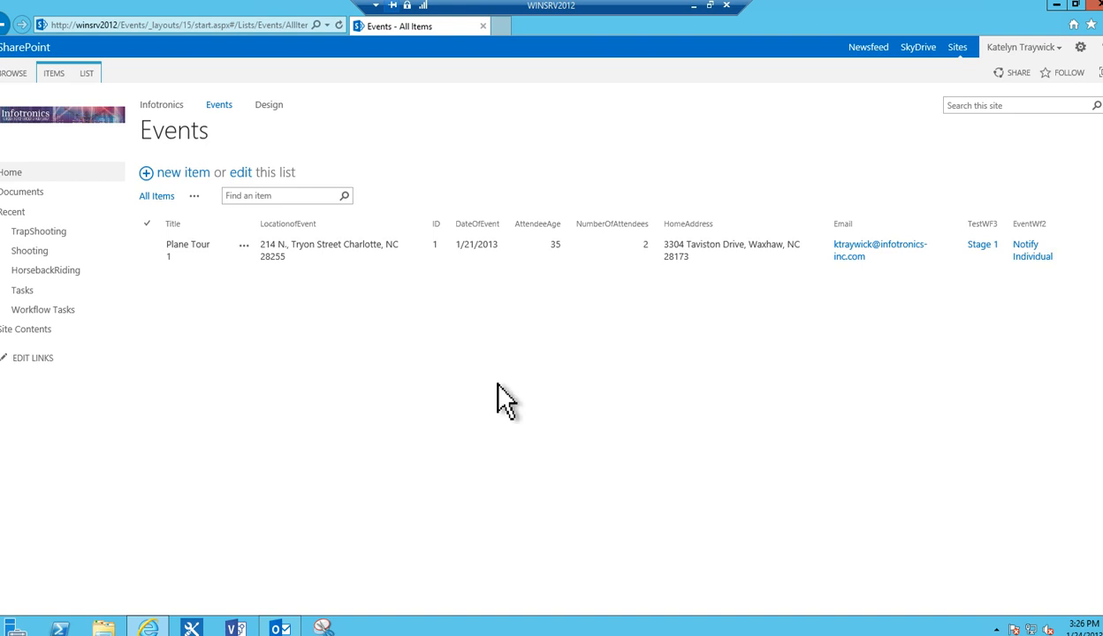
# Switch to SharePoint Designer, open the recent Events site and display its workflows.
pyautogui.click(191, 630)
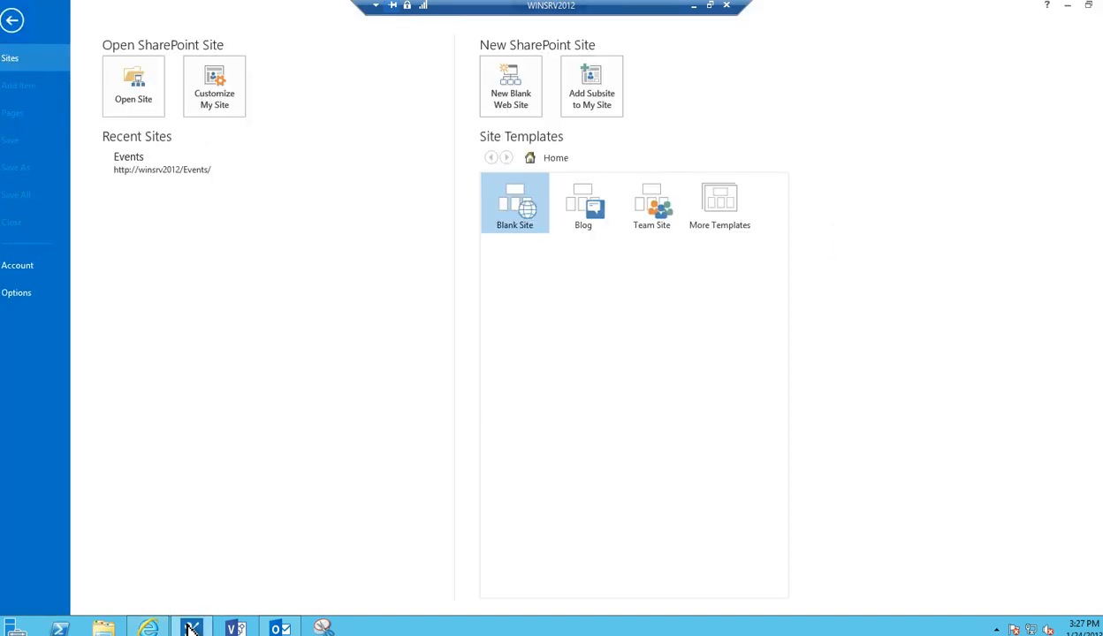
pyautogui.click(154, 171)
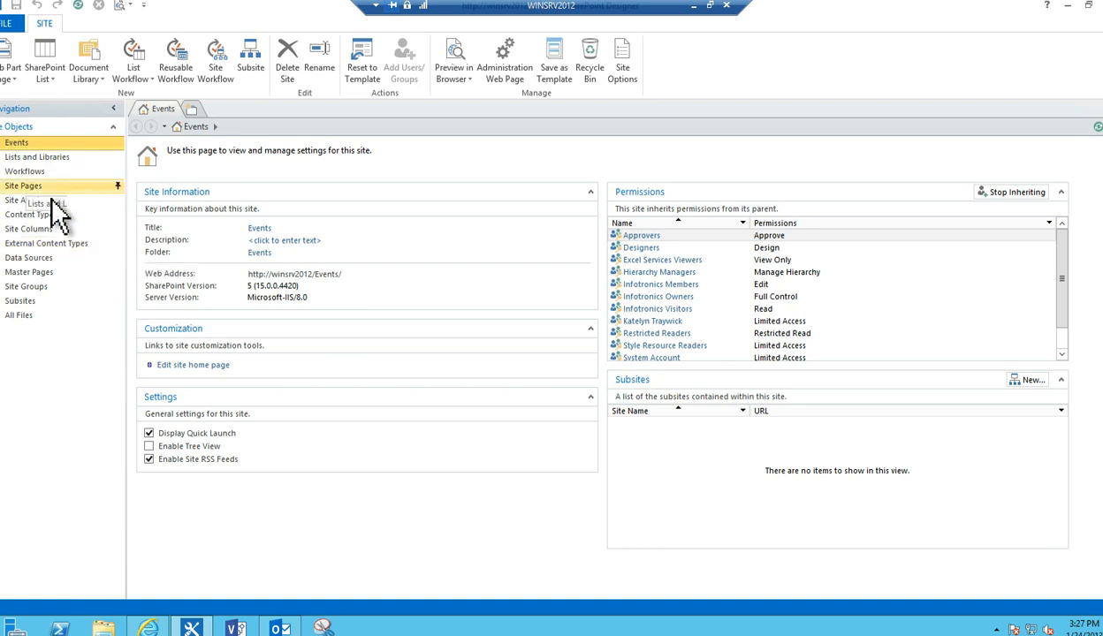
pyautogui.click(72, 171)
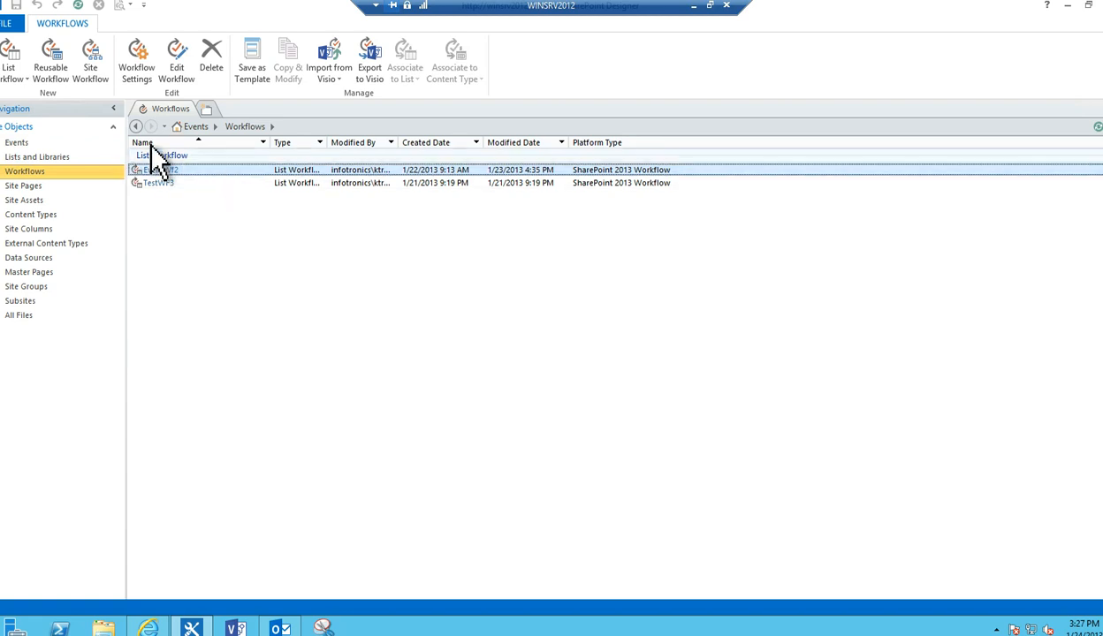
# Start a list workflow for the Events list, naming it EvenyWF3 and choosing the SharePoint 2013 Workflow platform.
pyautogui.click(25, 81)
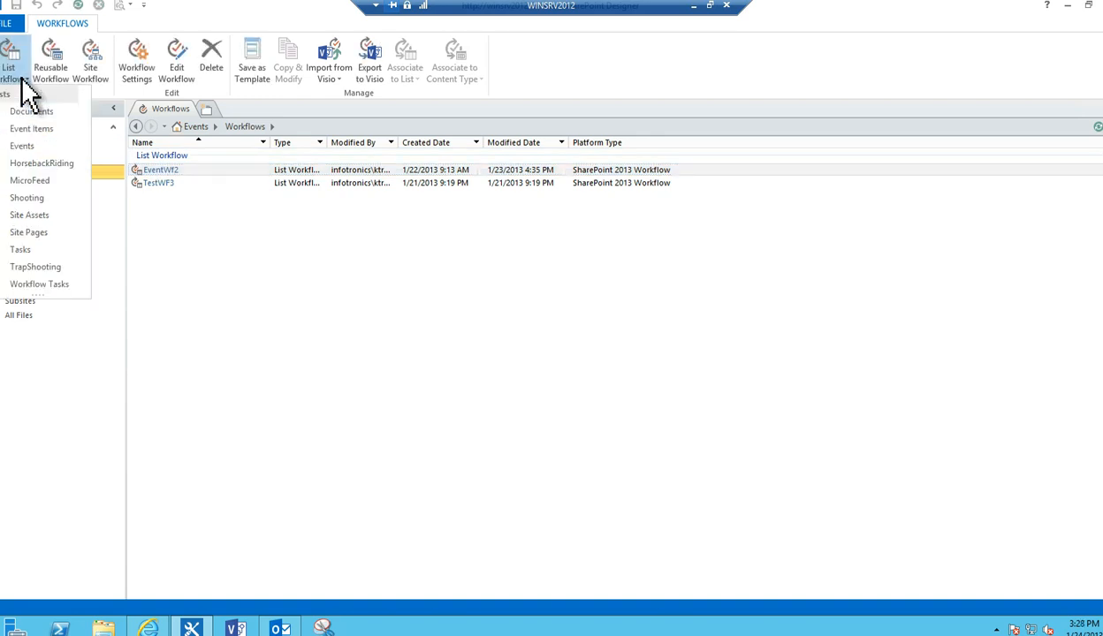
pyautogui.click(53, 147)
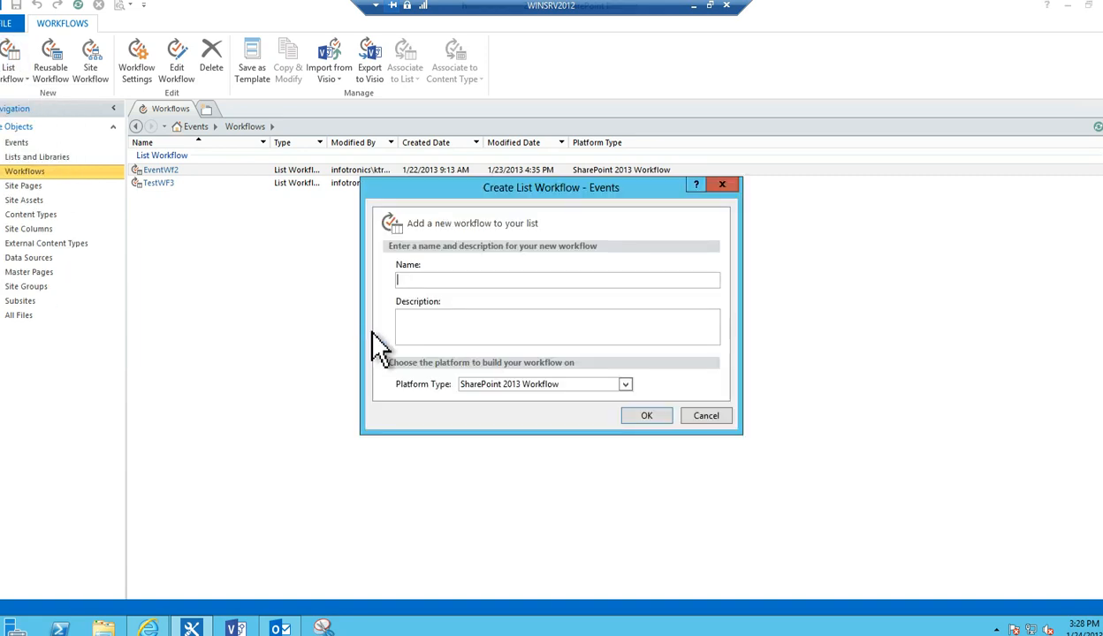
pyautogui.write('EvenyWF3')
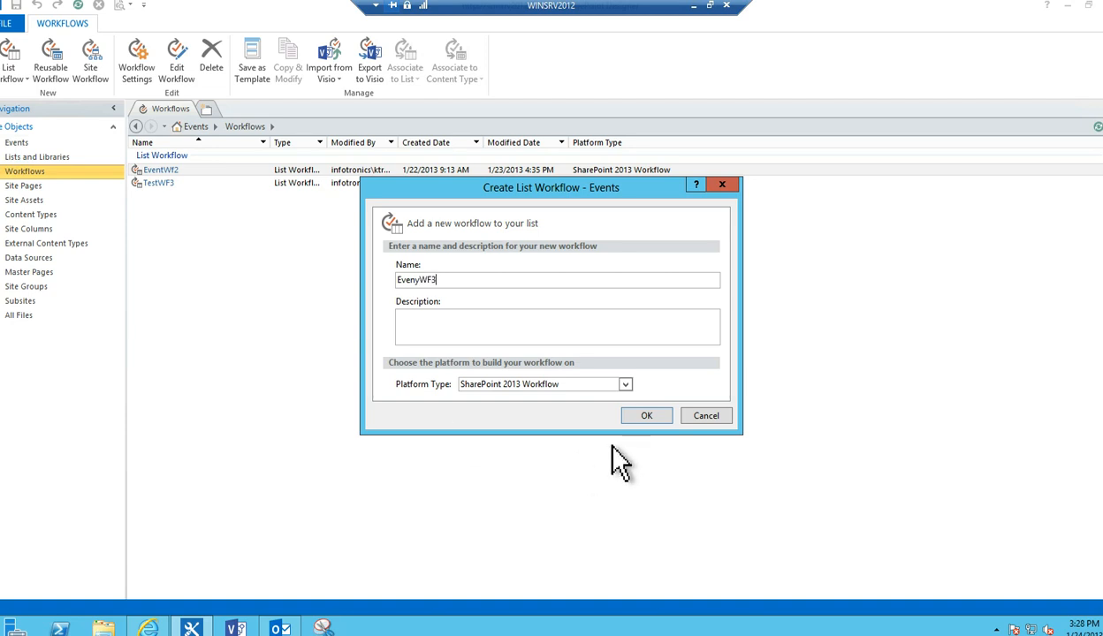
pyautogui.click(625, 385)
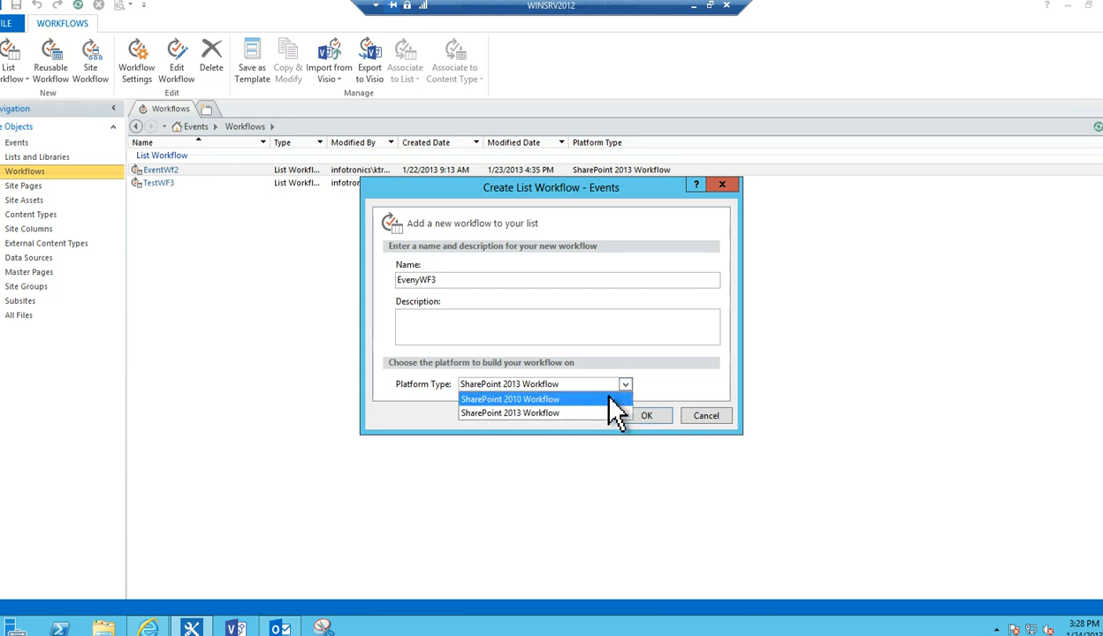
pyautogui.click(621, 386)
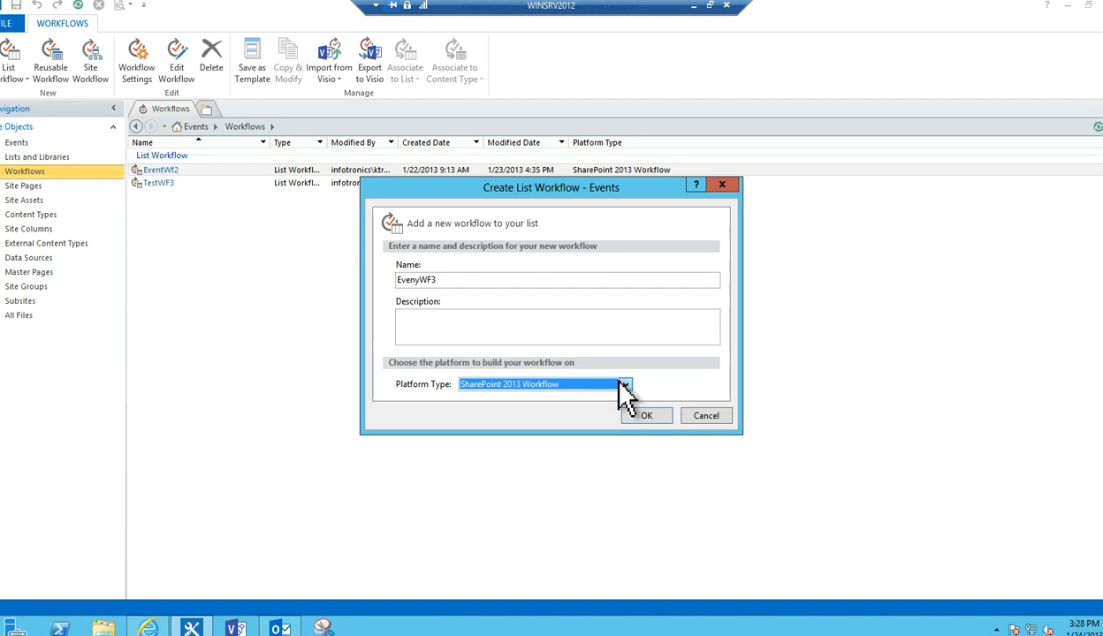
pyautogui.click(625, 386)
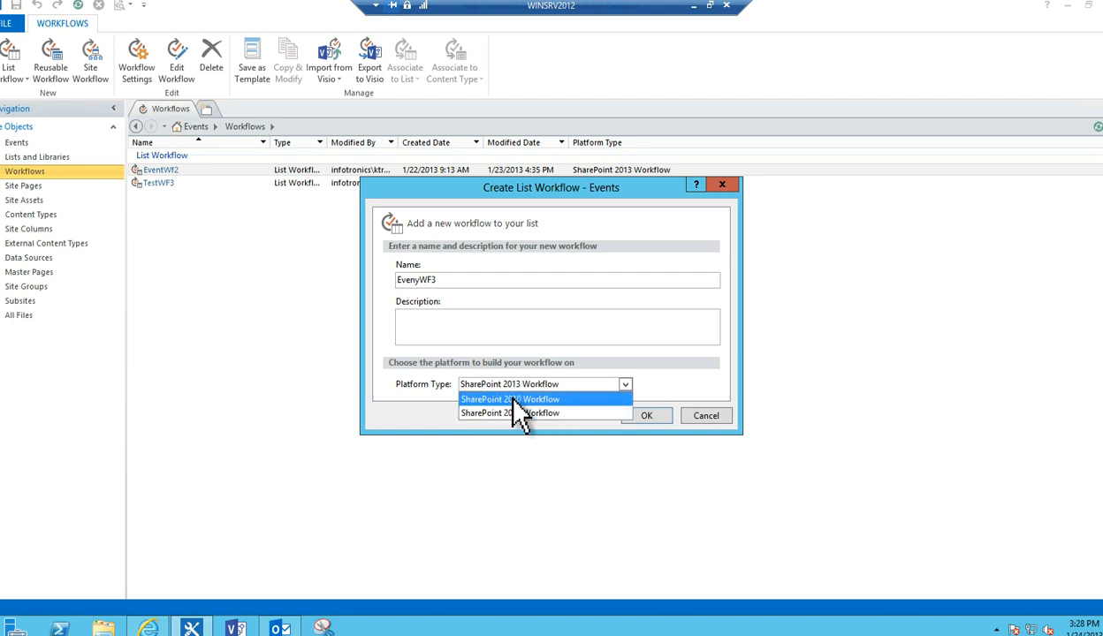
pyautogui.click(548, 413)
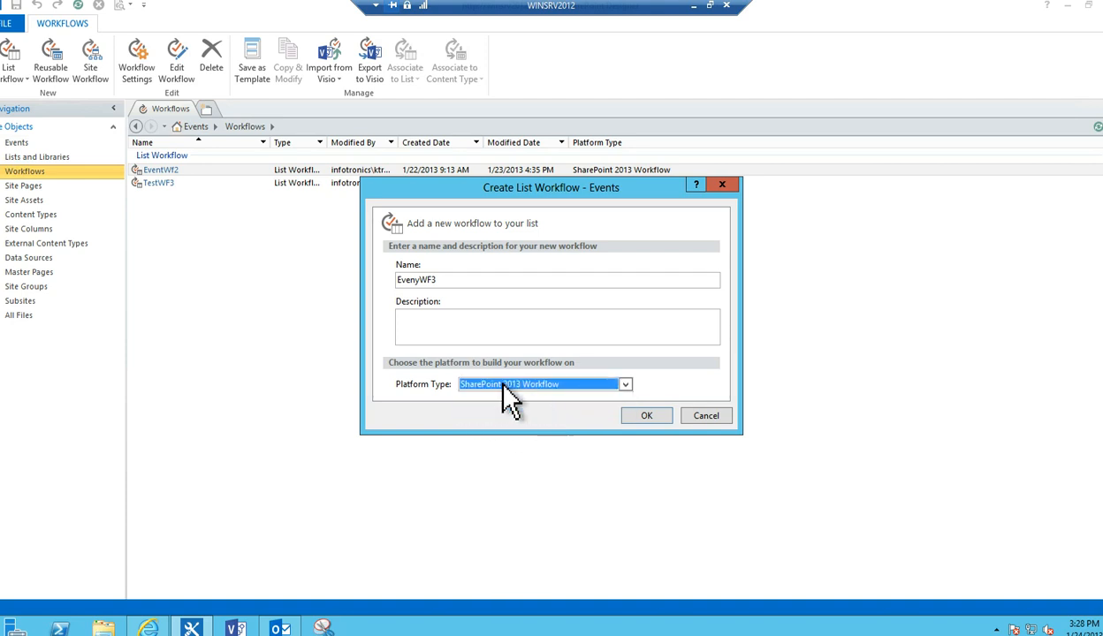
# Correct the new list workflow's name to EventWF3 and create it.
pyautogui.doubleClick(415, 280)
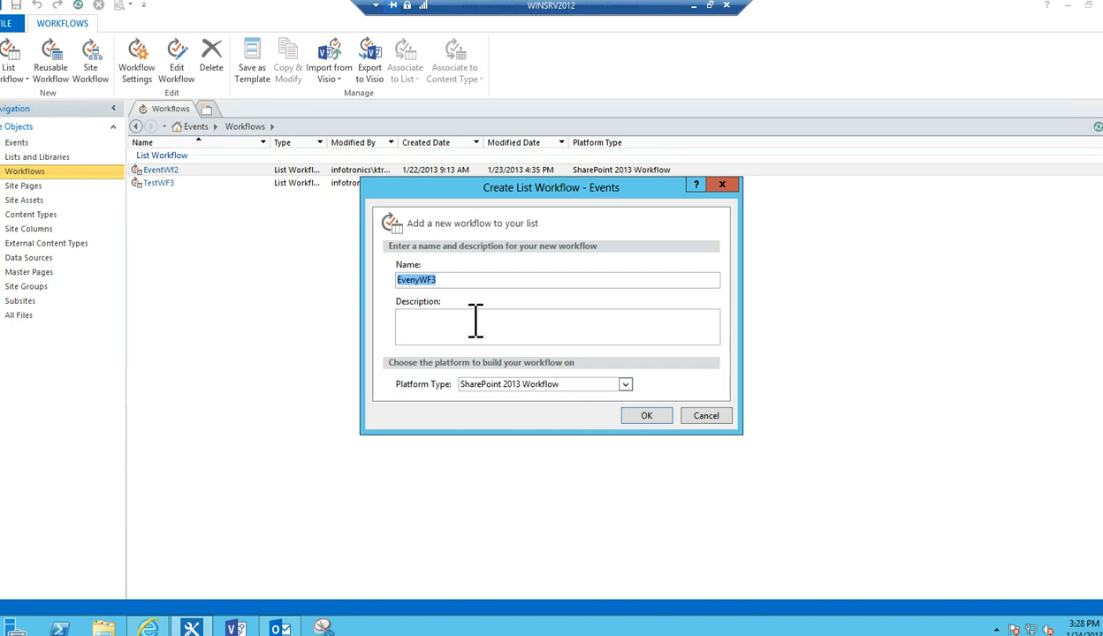
pyautogui.click(479, 282)
pyautogui.press('BackSpace')
pyautogui.press('BackSpace')
pyautogui.press('BackSpace')
pyautogui.press('BackSpace')
pyautogui.write('tW')
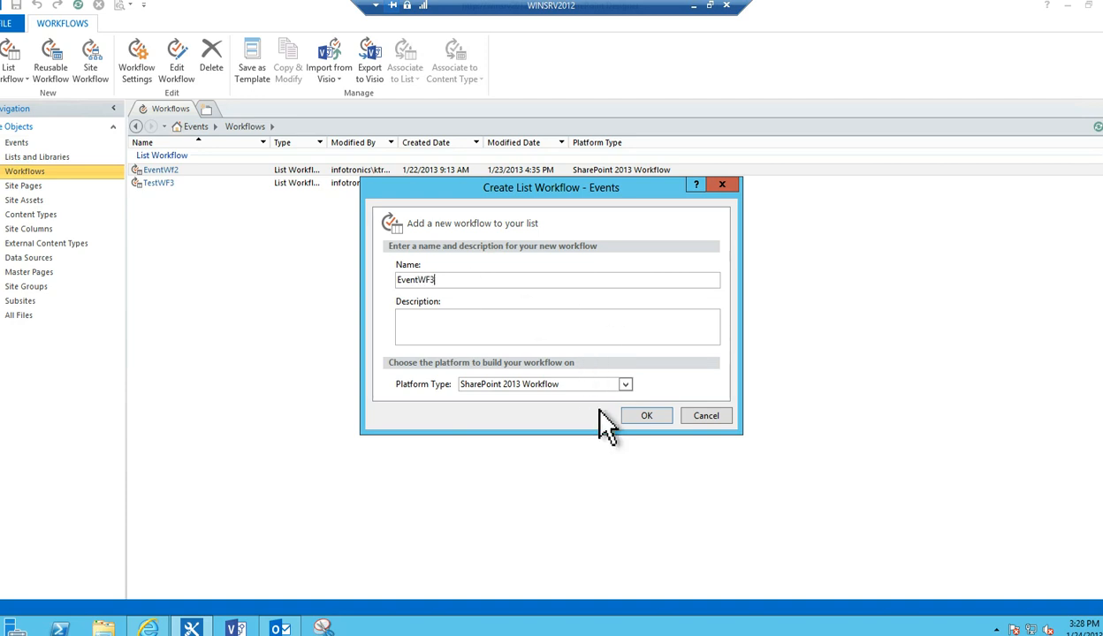
pyautogui.click(647, 414)
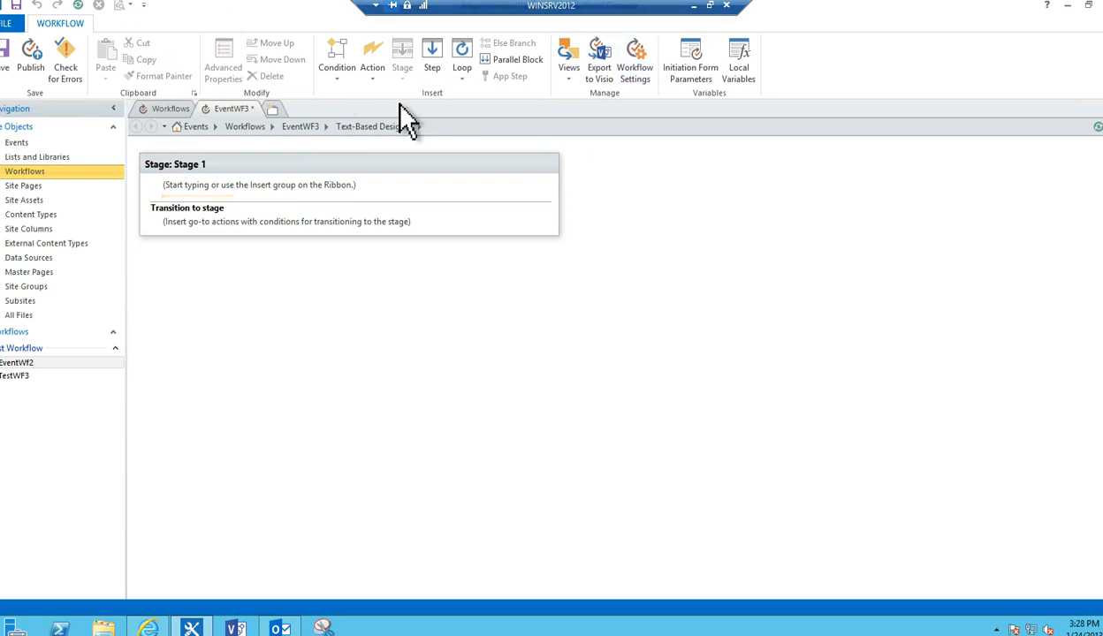
# Check the workflow's available designer views and close SharePoint Designer without saving EventWF3.
pyautogui.click(564, 78)
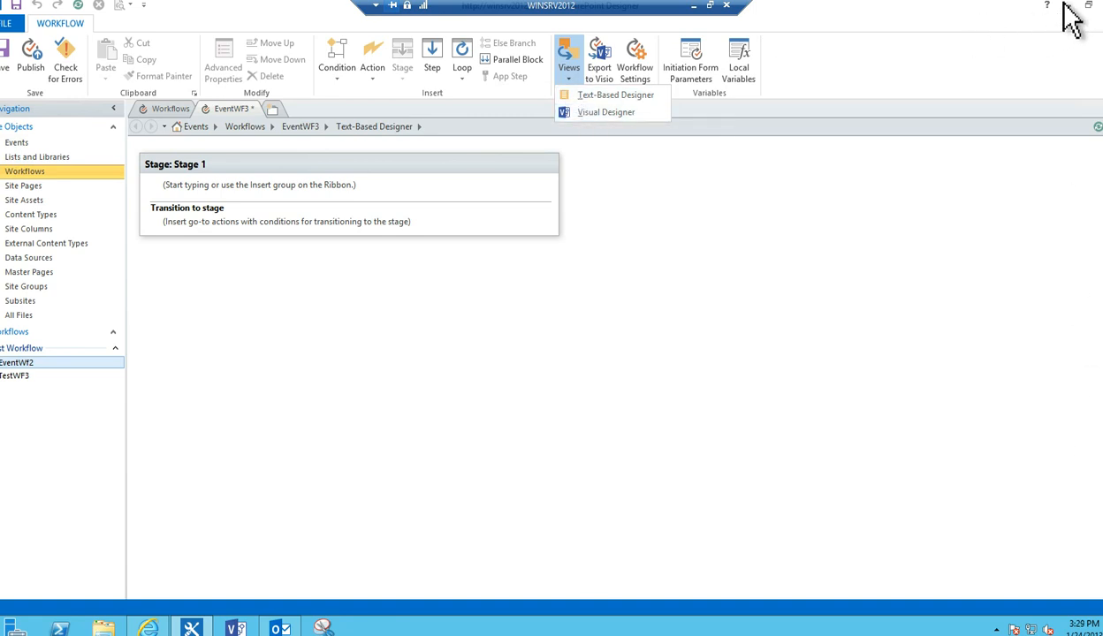
pyautogui.click(1102, 6)
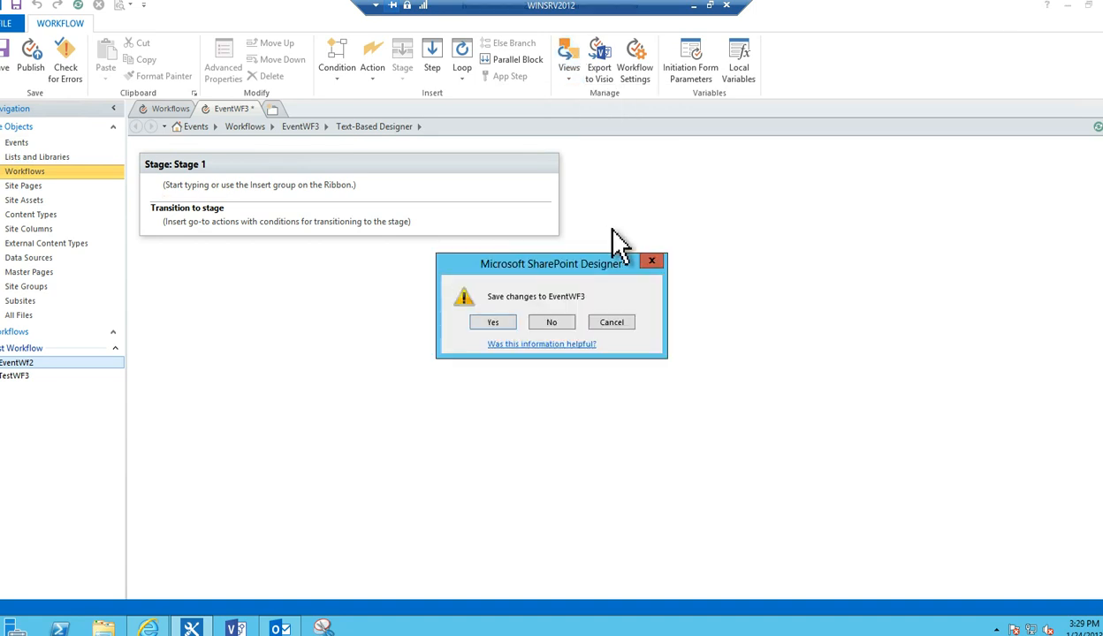
pyautogui.click(551, 327)
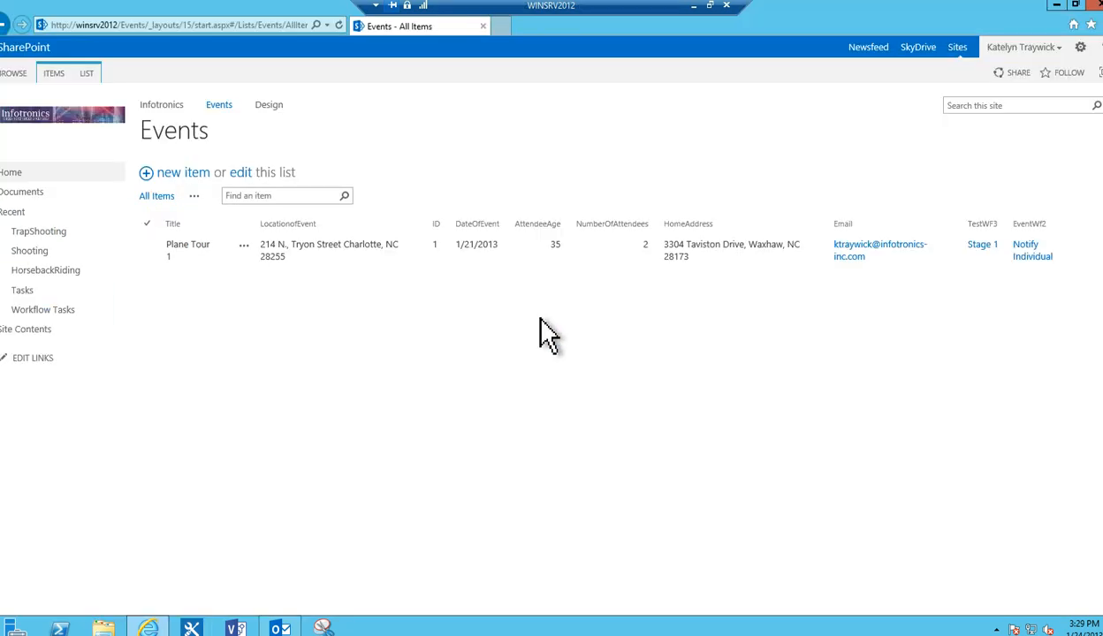
# Switch to Visio and create a drawing from the Microsoft SharePoint 2013 Workflow template in US units.
pyautogui.click(231, 629)
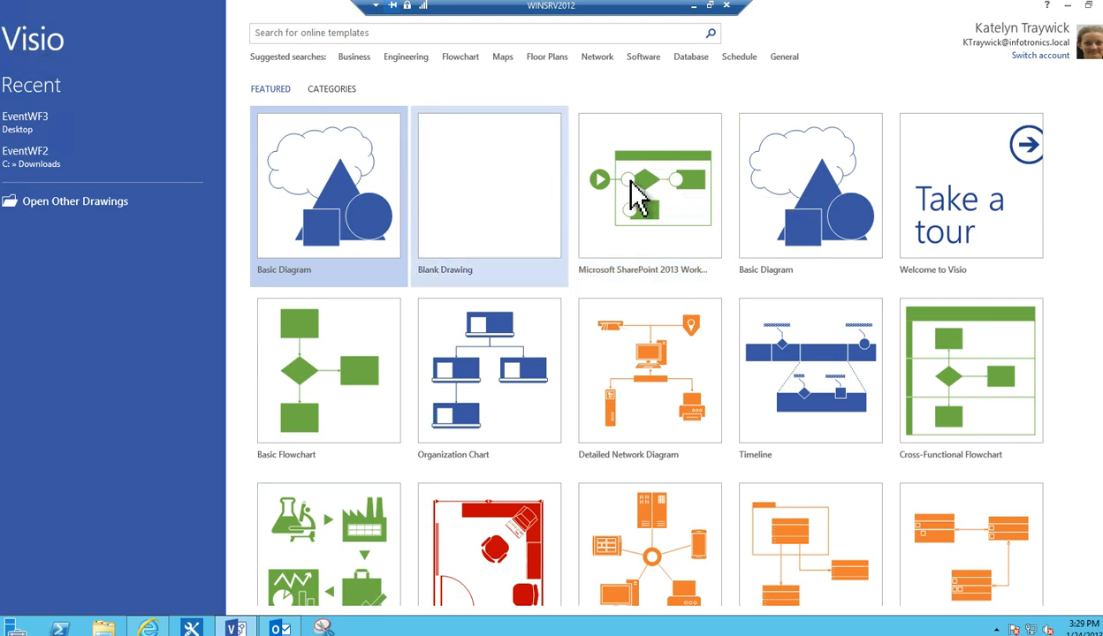
pyautogui.click(663, 218)
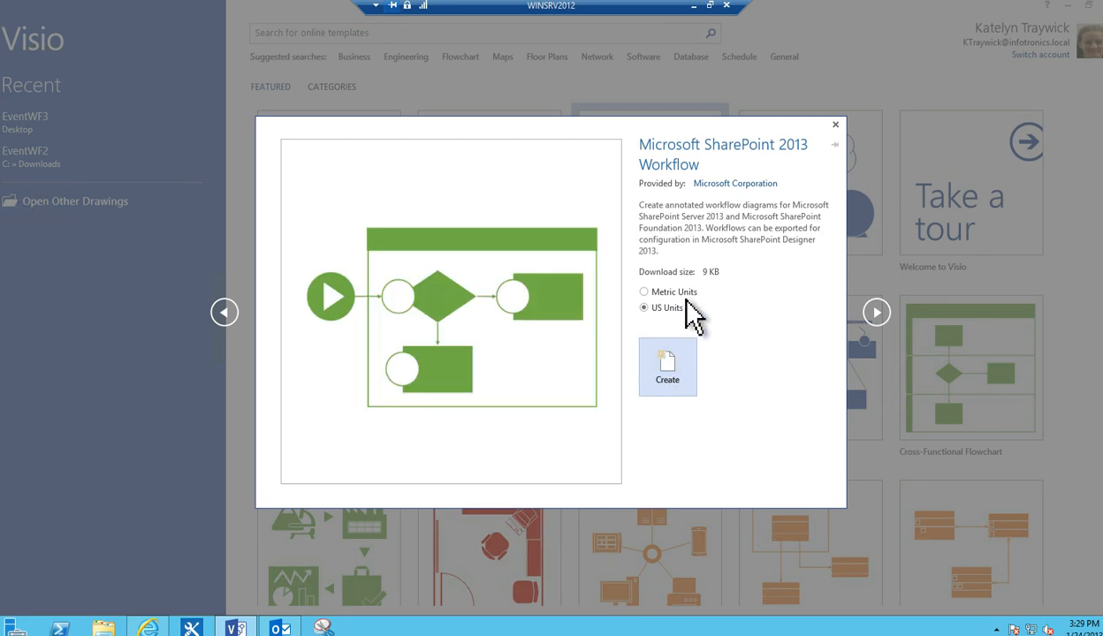
pyautogui.click(665, 358)
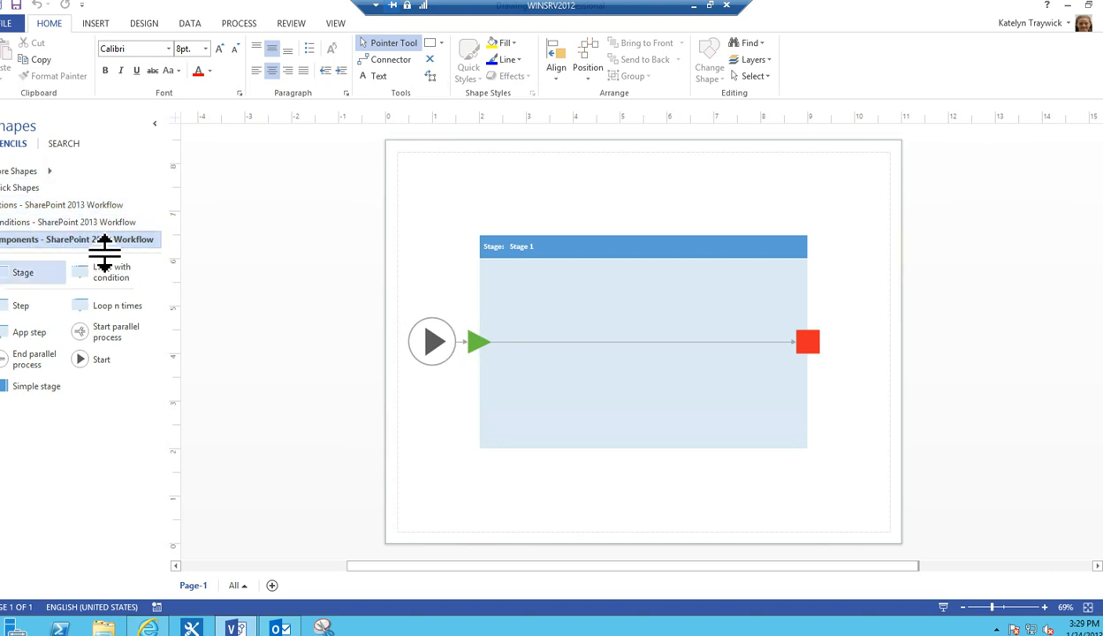
# Generate a stage outline page from the SharePoint workflow diagram.
pyautogui.click(137, 239)
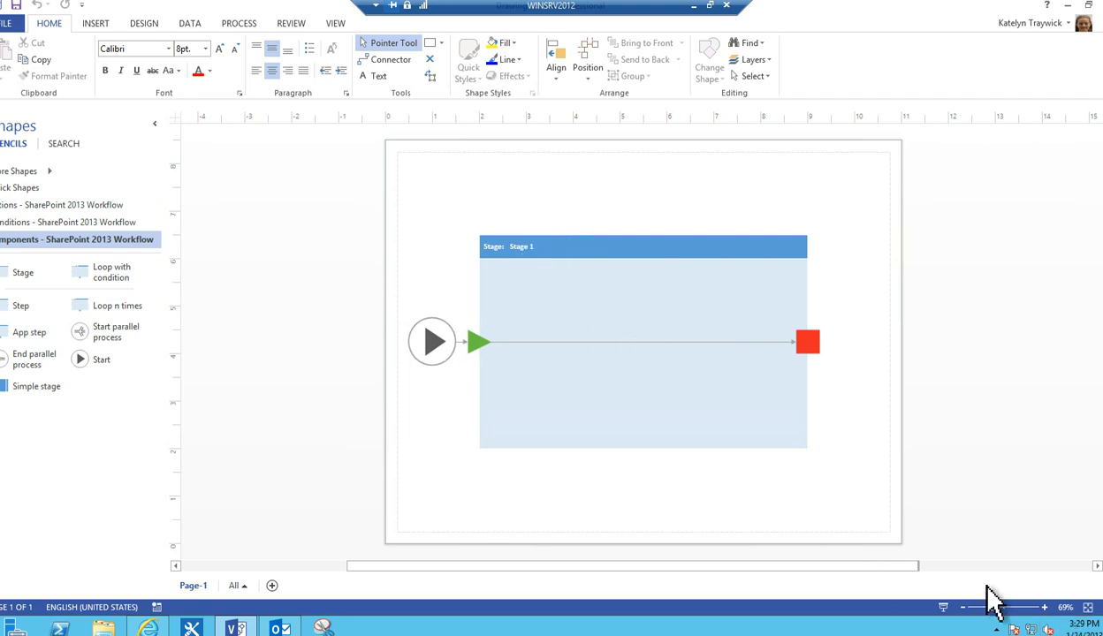
pyautogui.click(957, 609)
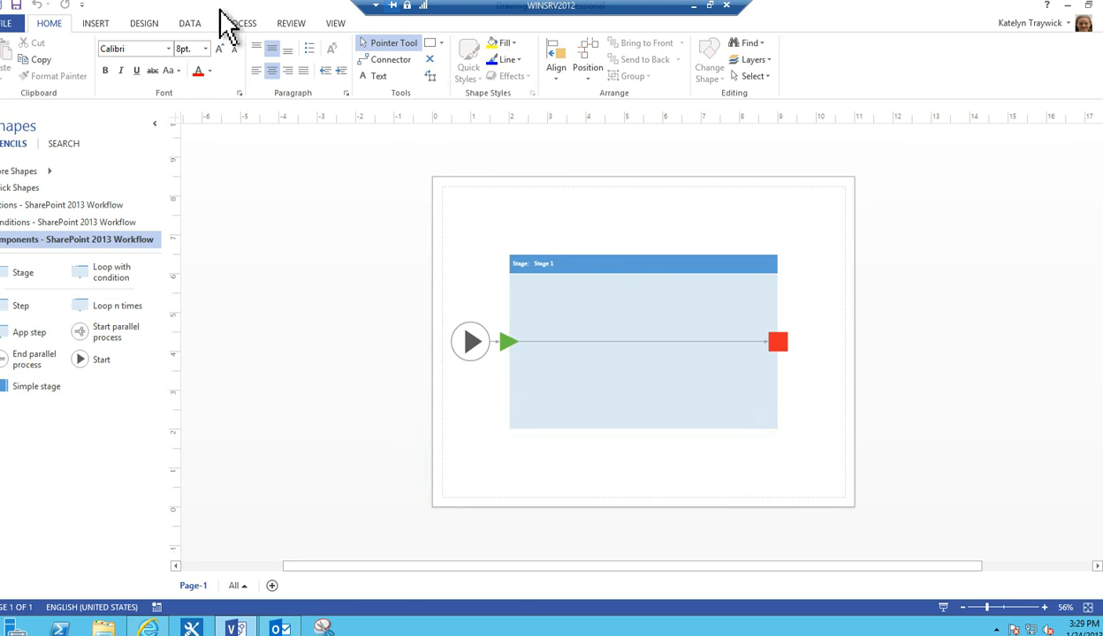
pyautogui.click(235, 27)
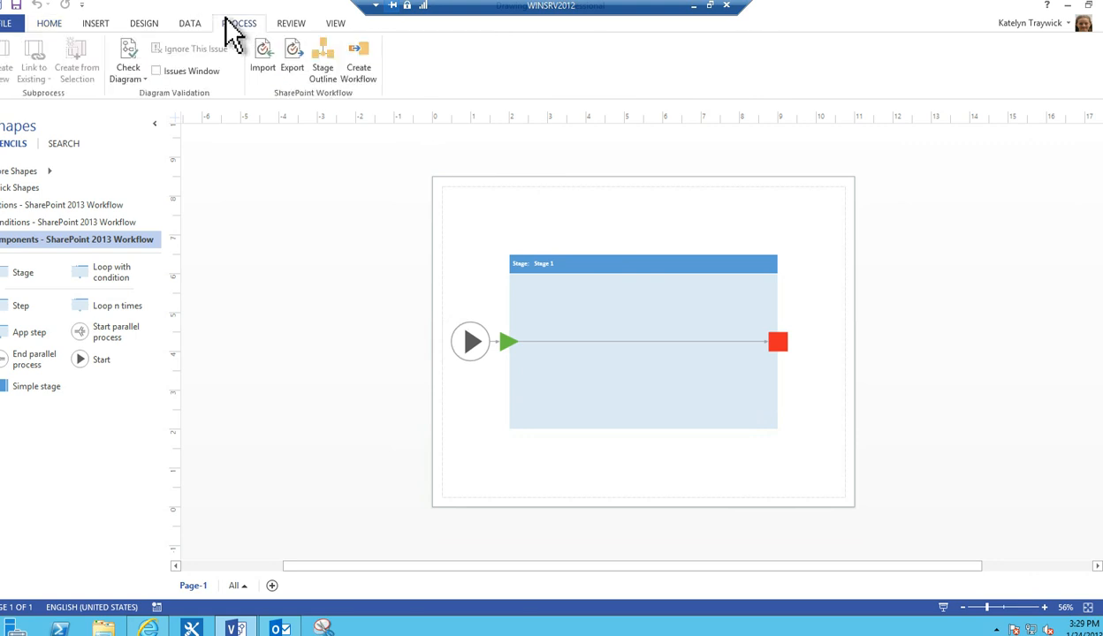
pyautogui.click(312, 62)
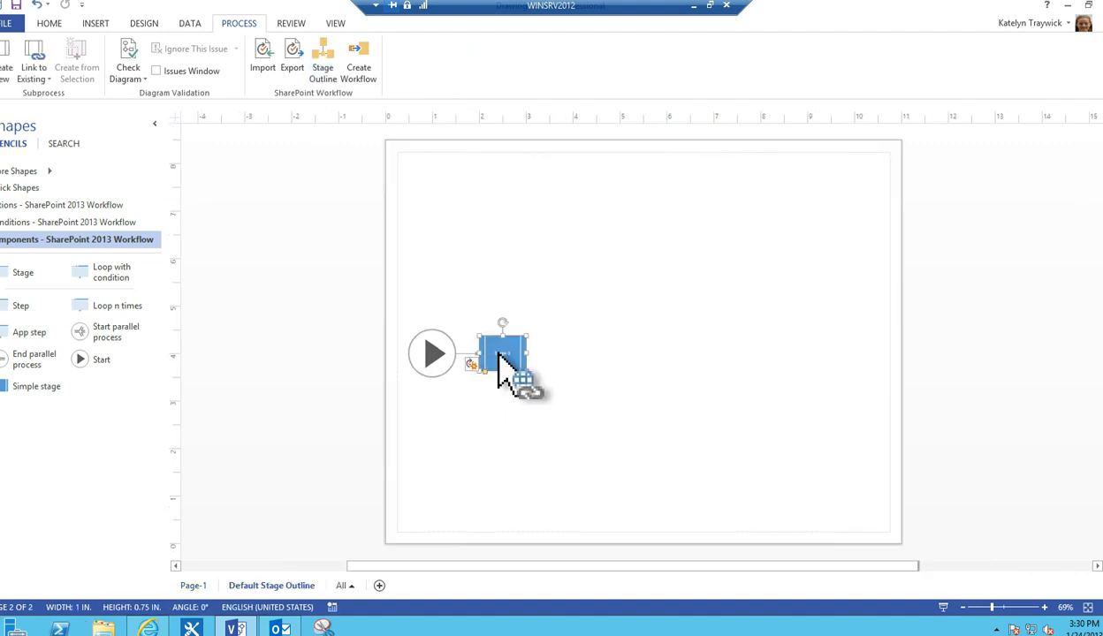
# Place an "If any value equals value" condition after Stage 1, followed by two simple stages in the same row.
pyautogui.click(107, 222)
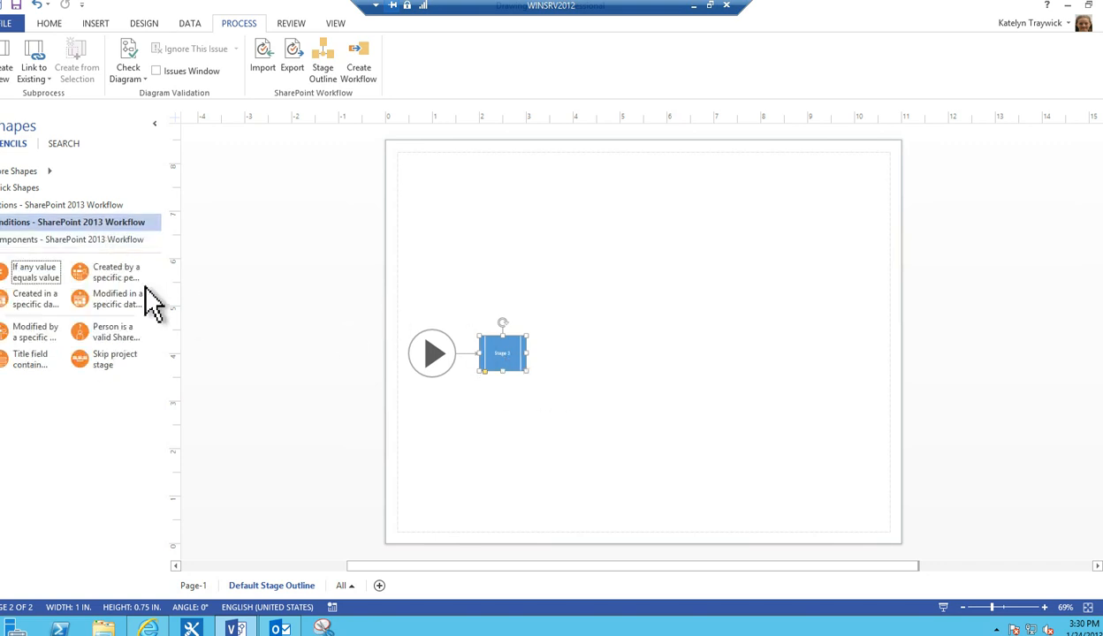
pyautogui.moveTo(25, 272); pyautogui.dragTo(603, 356)
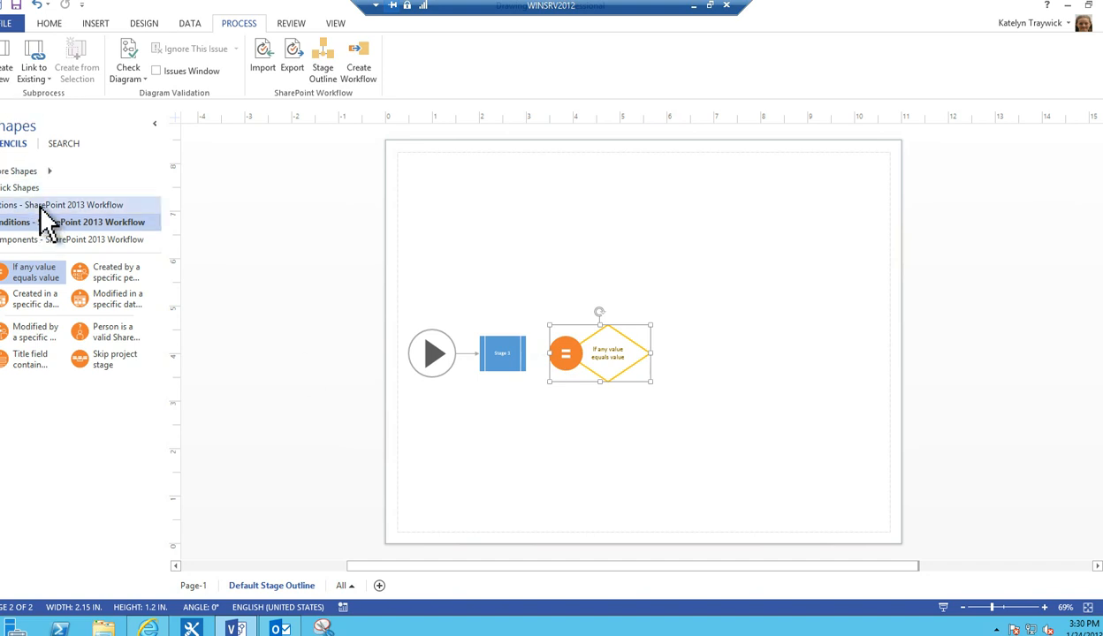
pyautogui.click(42, 239)
pyautogui.moveTo(21, 400); pyautogui.dragTo(707, 354)
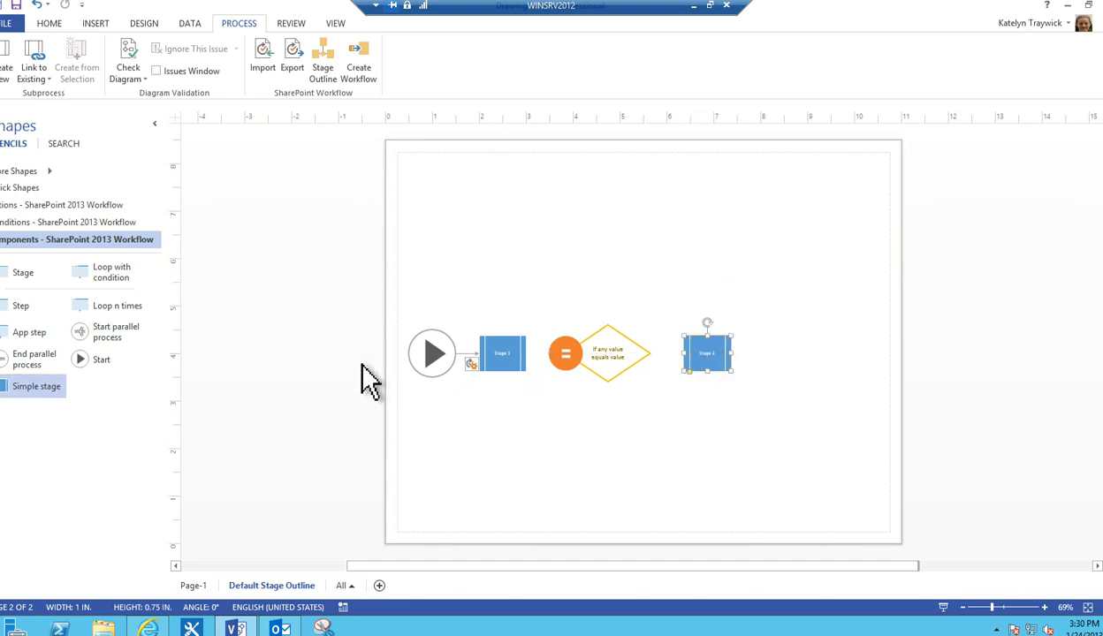
pyautogui.moveTo(49, 386); pyautogui.dragTo(783, 370)
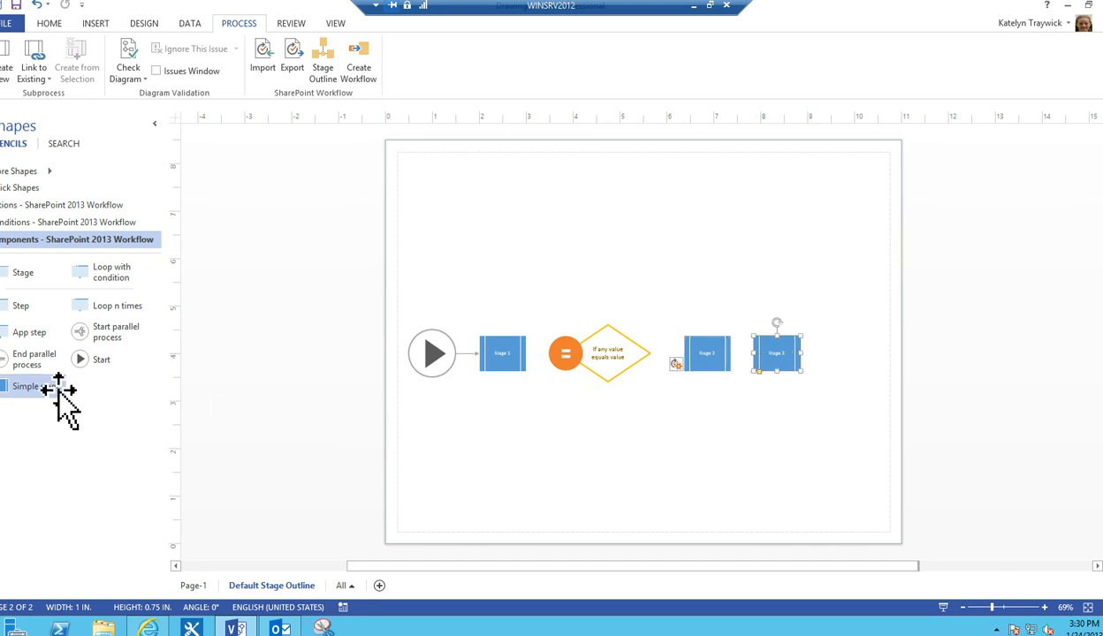
# Add two more simple stages beneath the last two stages and another one above the condition.
pyautogui.moveTo(54, 395); pyautogui.dragTo(788, 415)
pyautogui.moveTo(29, 395); pyautogui.dragTo(711, 432)
pyautogui.moveTo(29, 386); pyautogui.dragTo(601, 237)
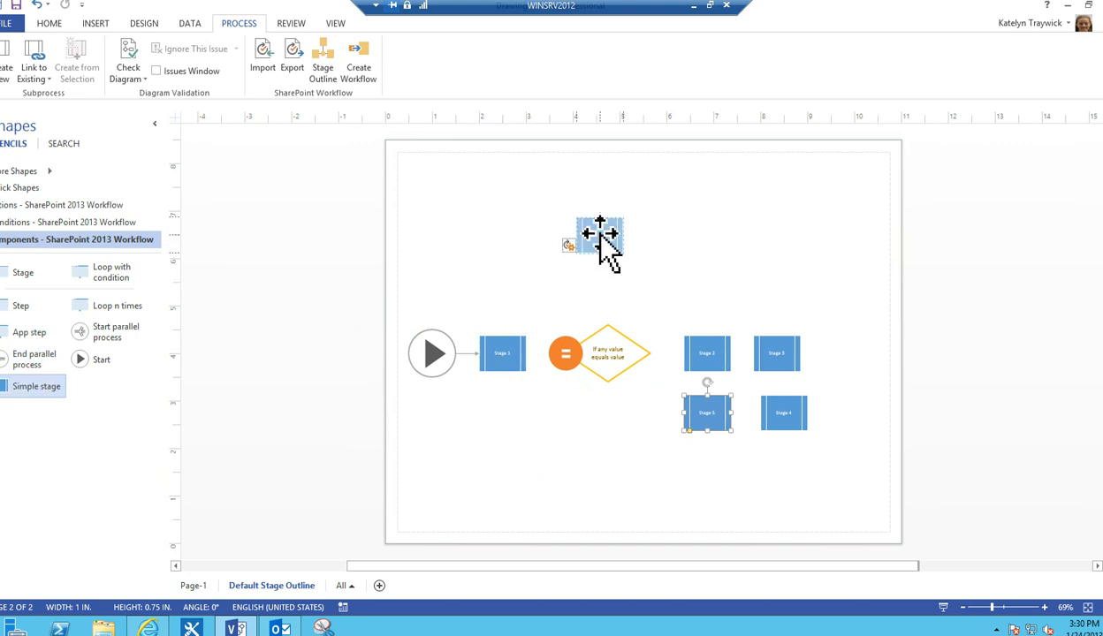
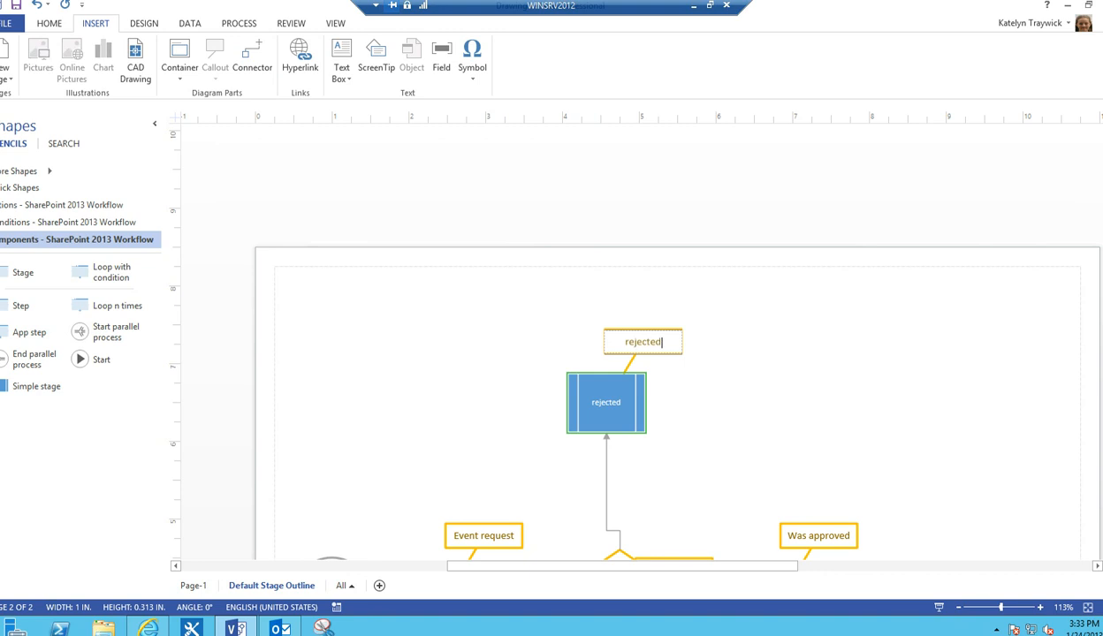
# Save the drawing to the Desktop as EventWF3, replacing the existing Visio file of that name.
pyautogui.click(957, 607)
pyautogui.click(957, 608)
pyautogui.click(958, 607)
pyautogui.click(957, 608)
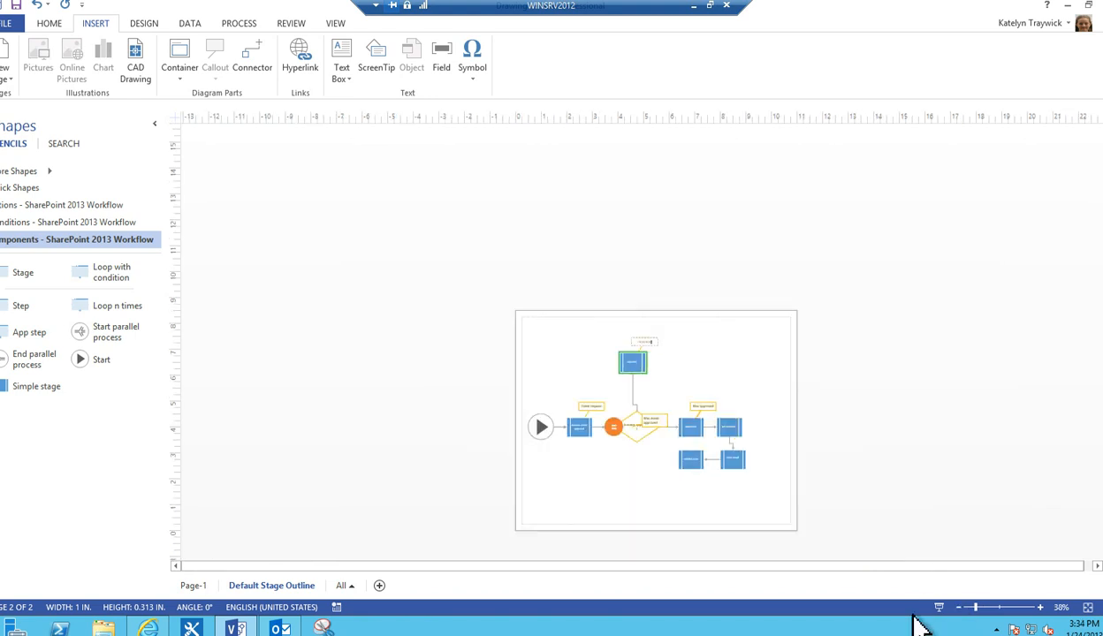
pyautogui.click(1039, 607)
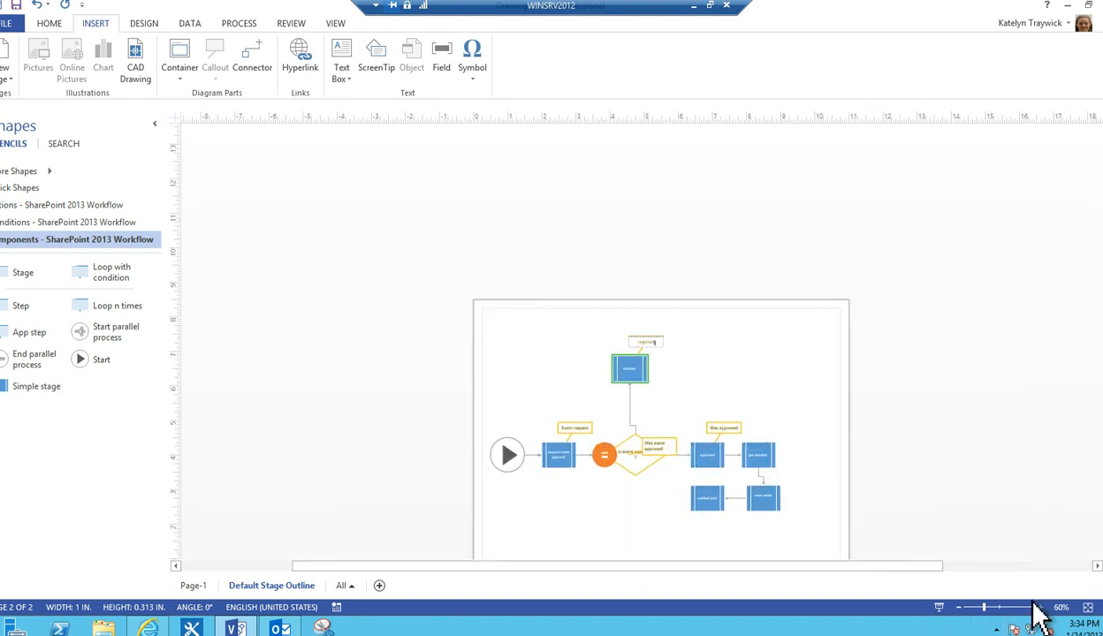
pyautogui.click(1040, 608)
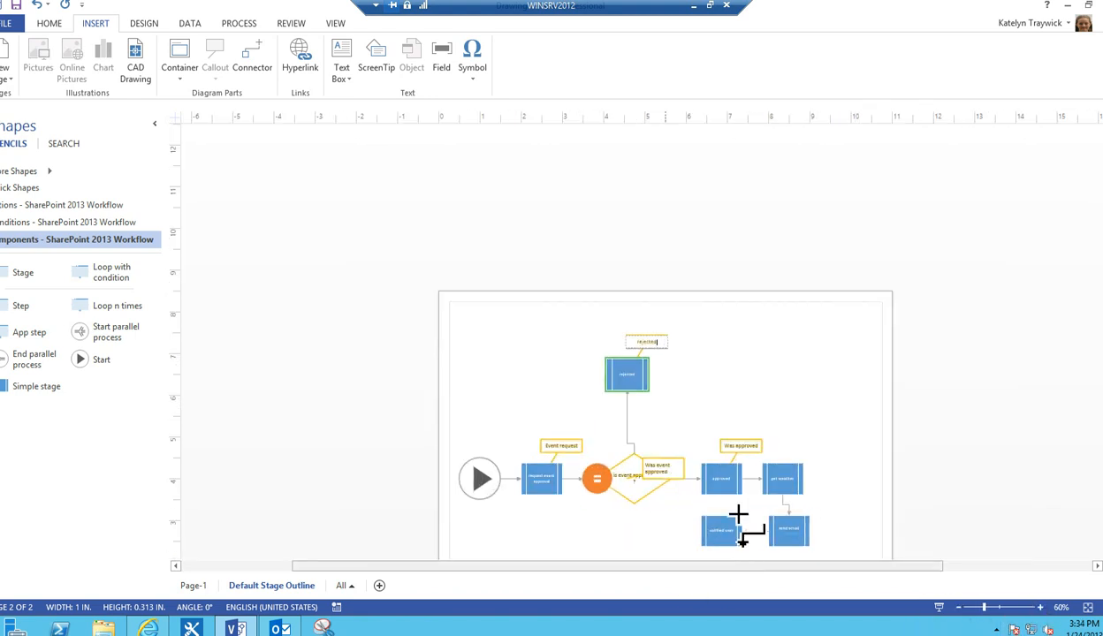
pyautogui.click(13, 24)
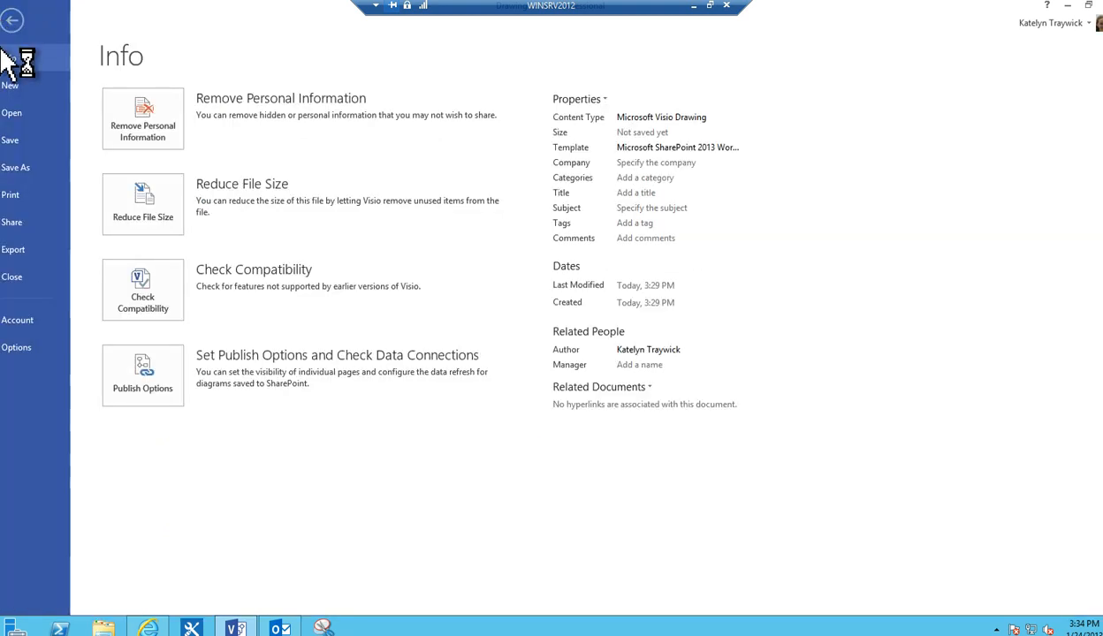
pyautogui.click(16, 167)
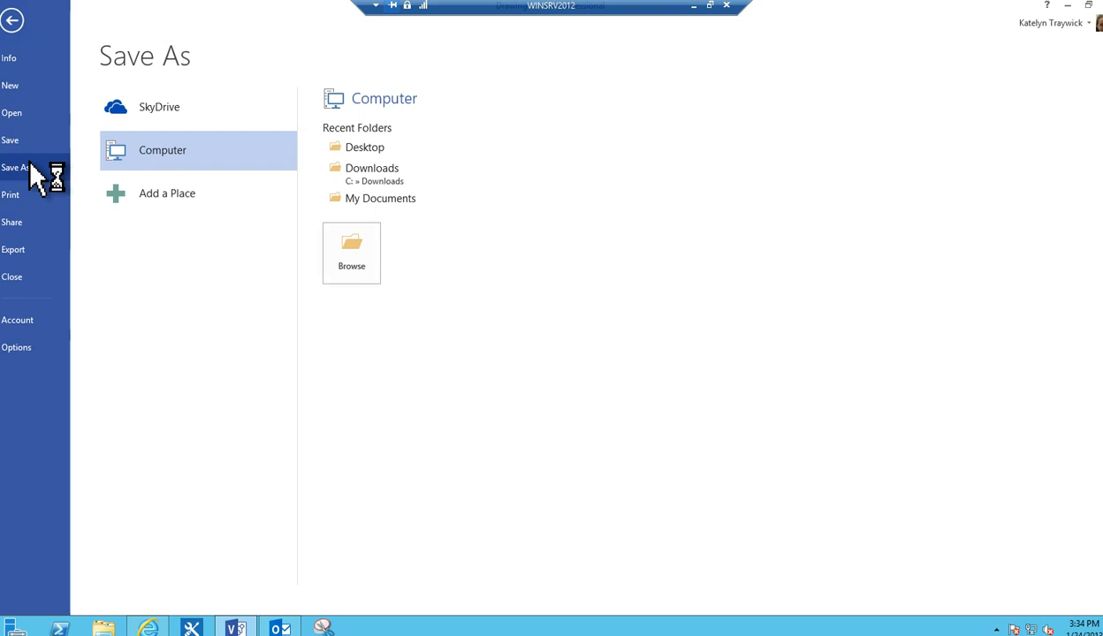
pyautogui.click(336, 145)
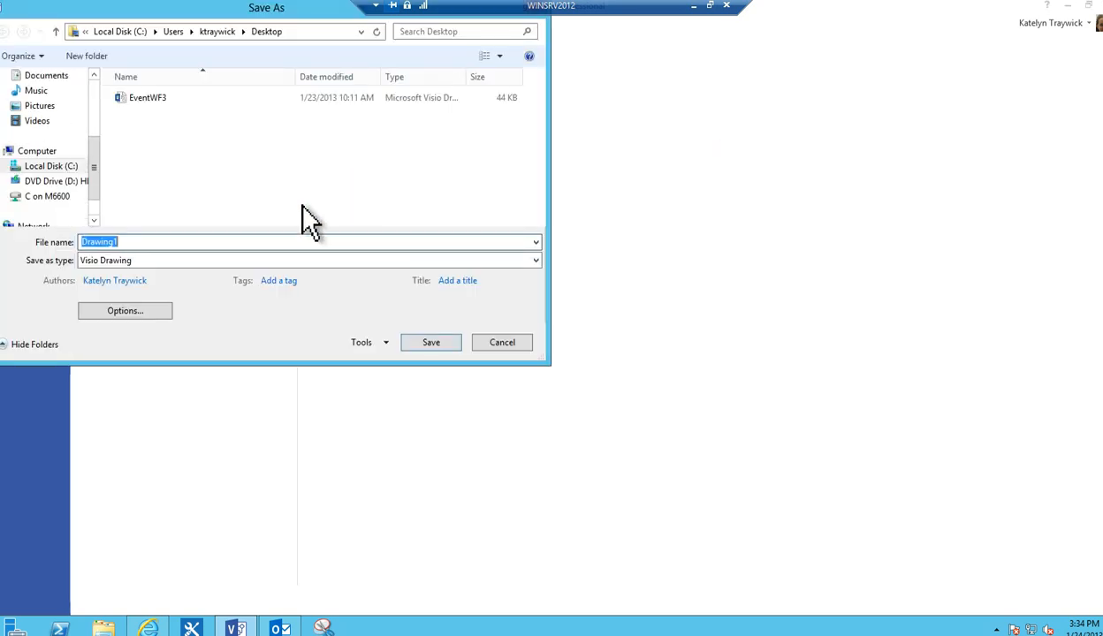
pyautogui.click(141, 97)
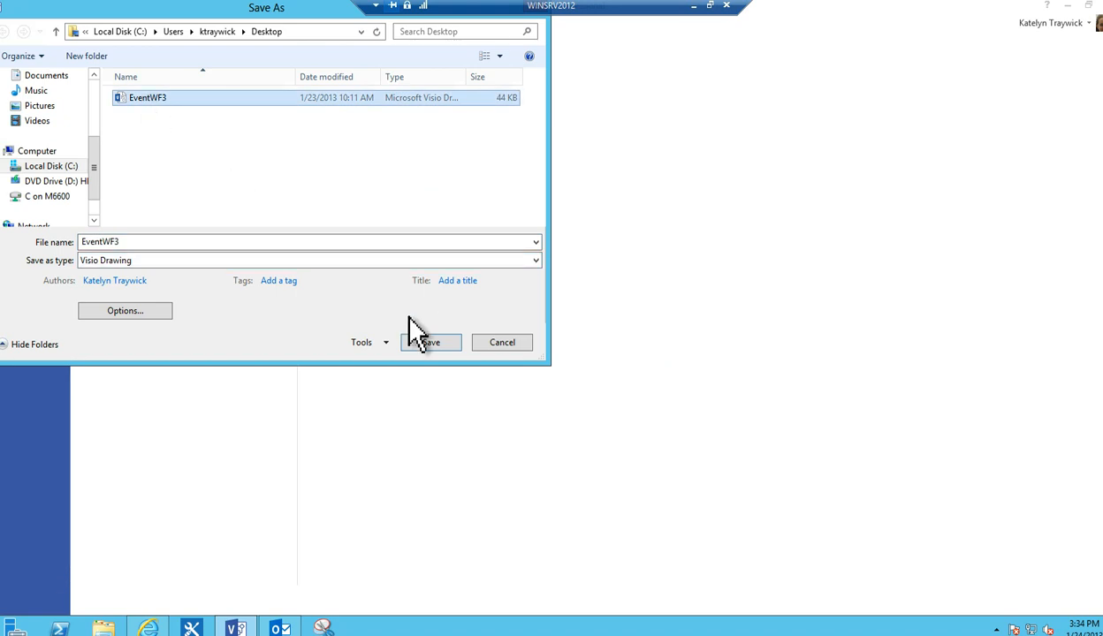
pyautogui.click(419, 342)
pyautogui.click(583, 313)
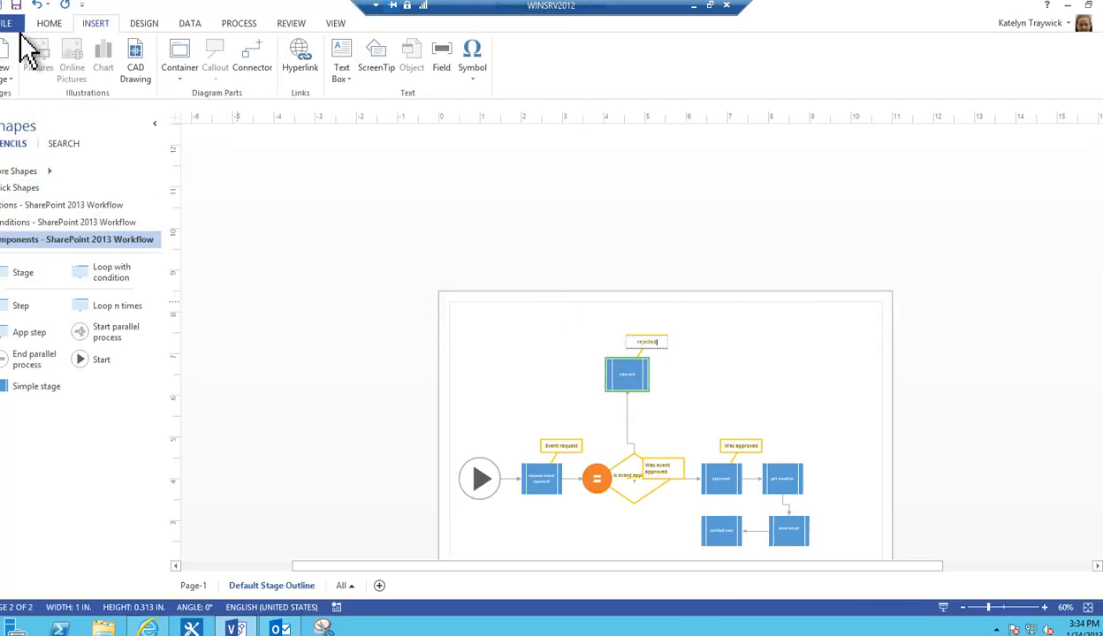
# Share the EventWF3 drawing by creating an email message with it attached.
pyautogui.click(7, 24)
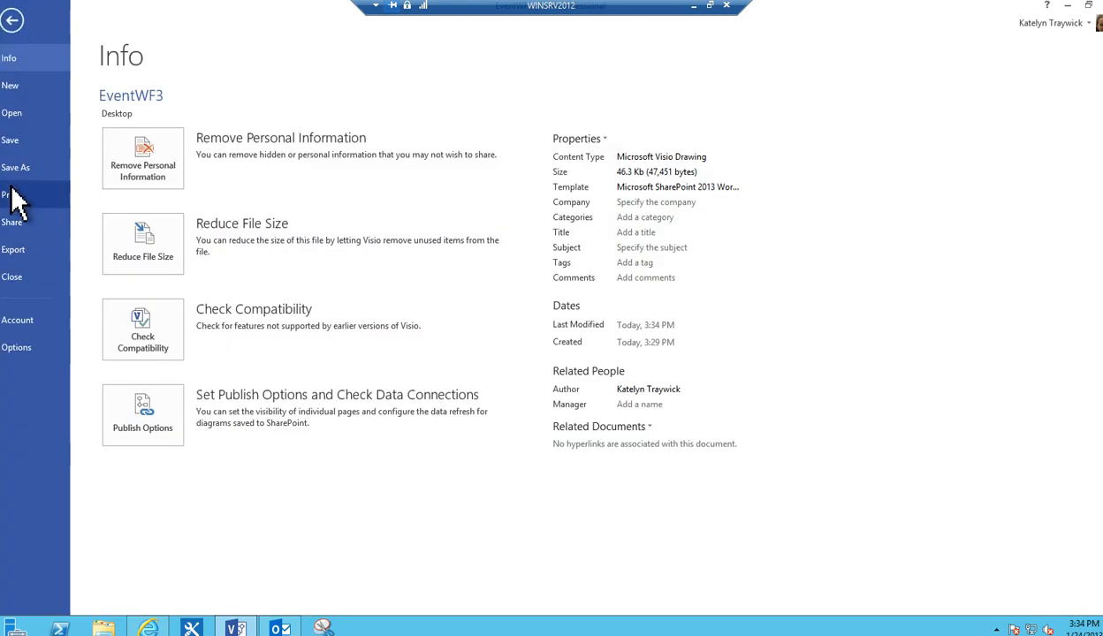
pyautogui.click(12, 223)
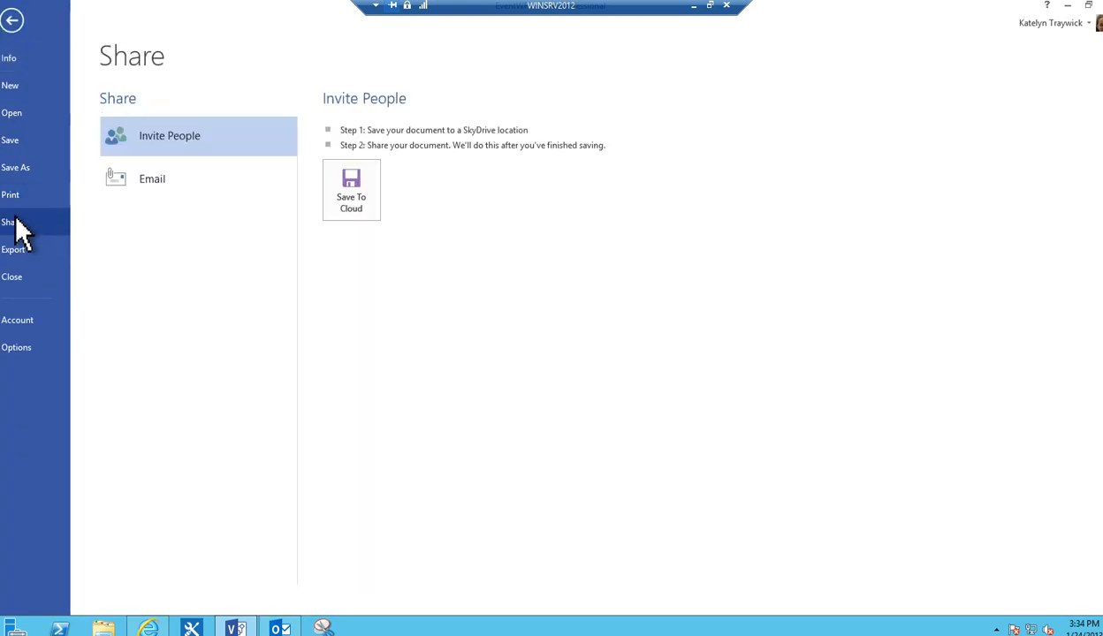
pyautogui.click(168, 177)
pyautogui.click(345, 163)
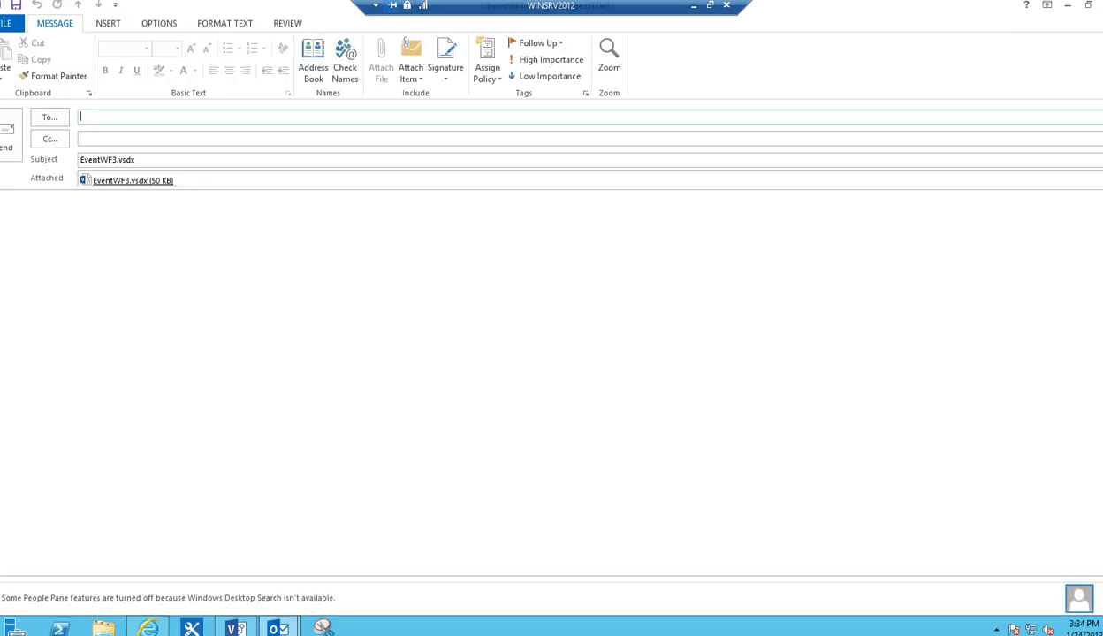
# Enter the recipient's email address, write "Process we discussed" as the message text, and send the email.
pyautogui.write('ctrayw')
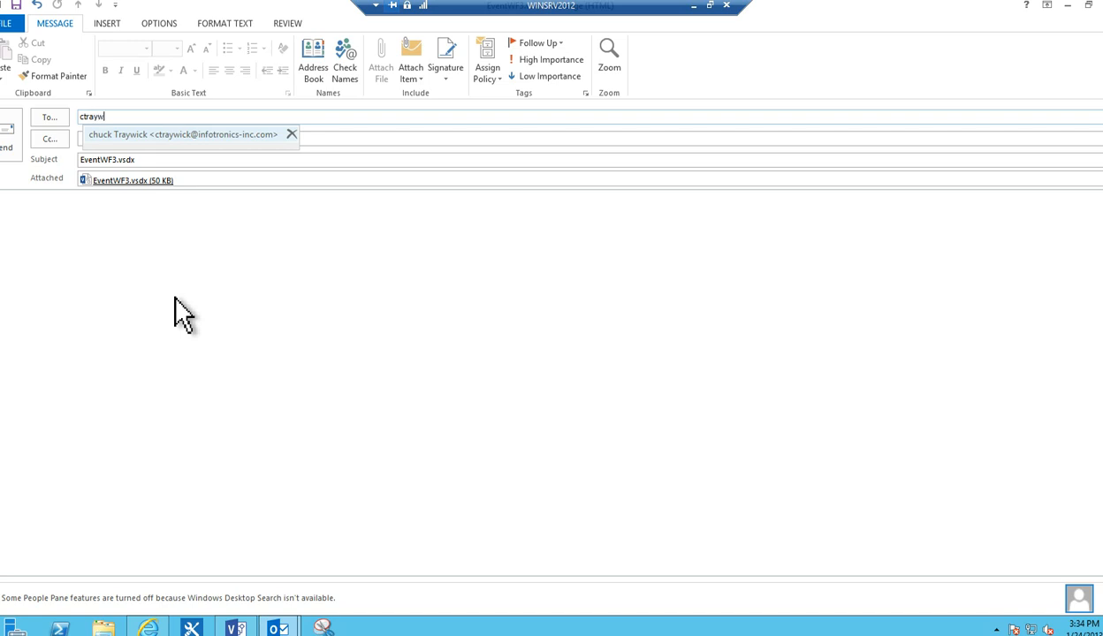
pyautogui.click(184, 134)
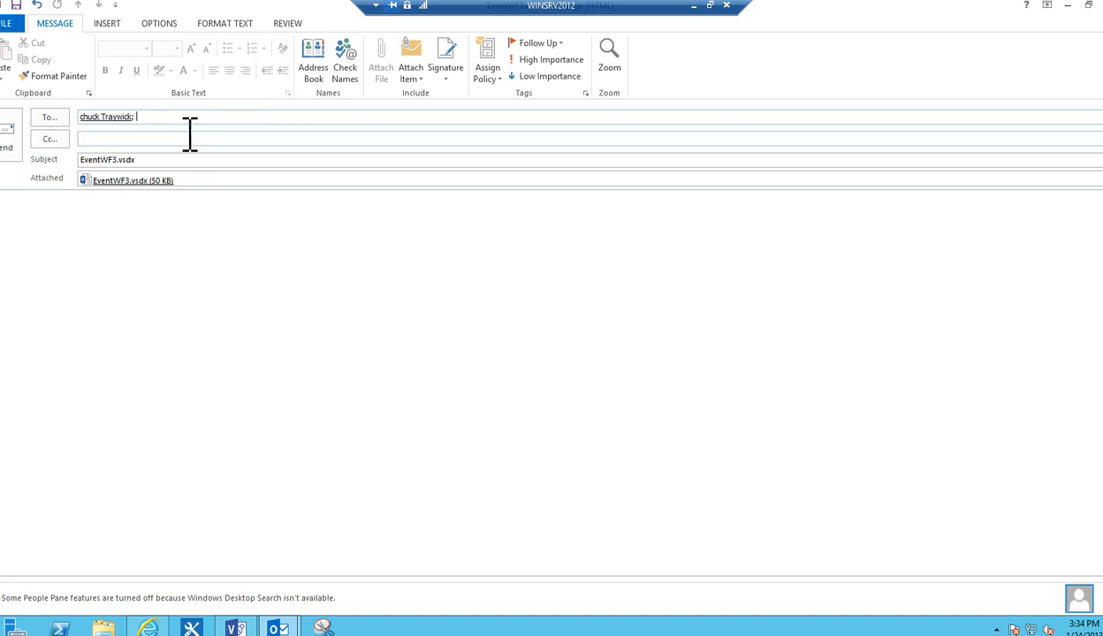
pyautogui.click(22, 228)
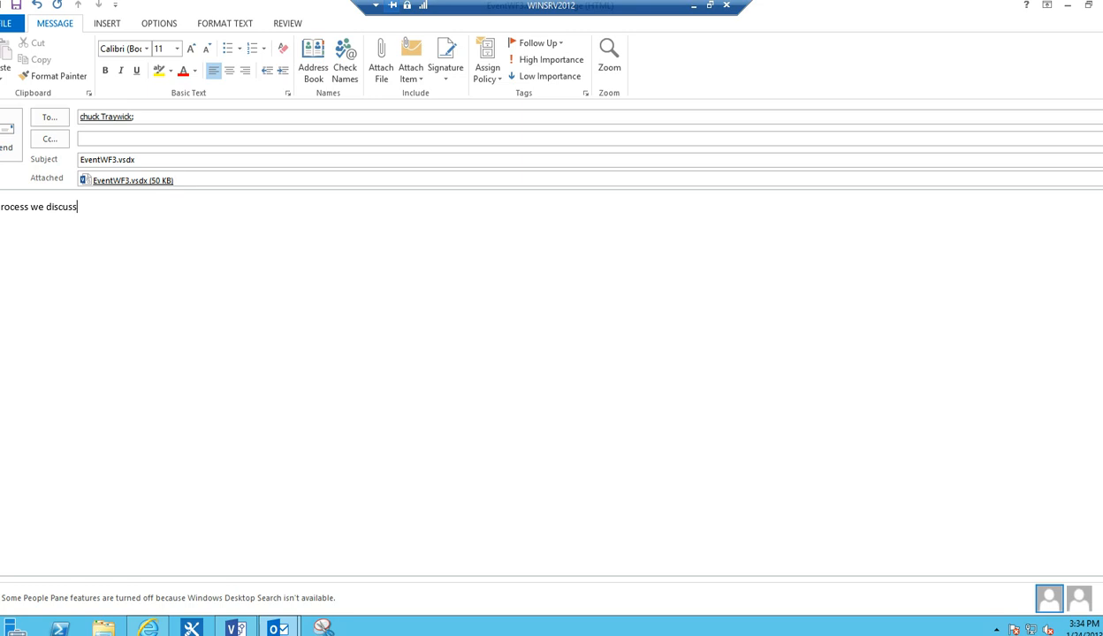
pyautogui.click(3, 138)
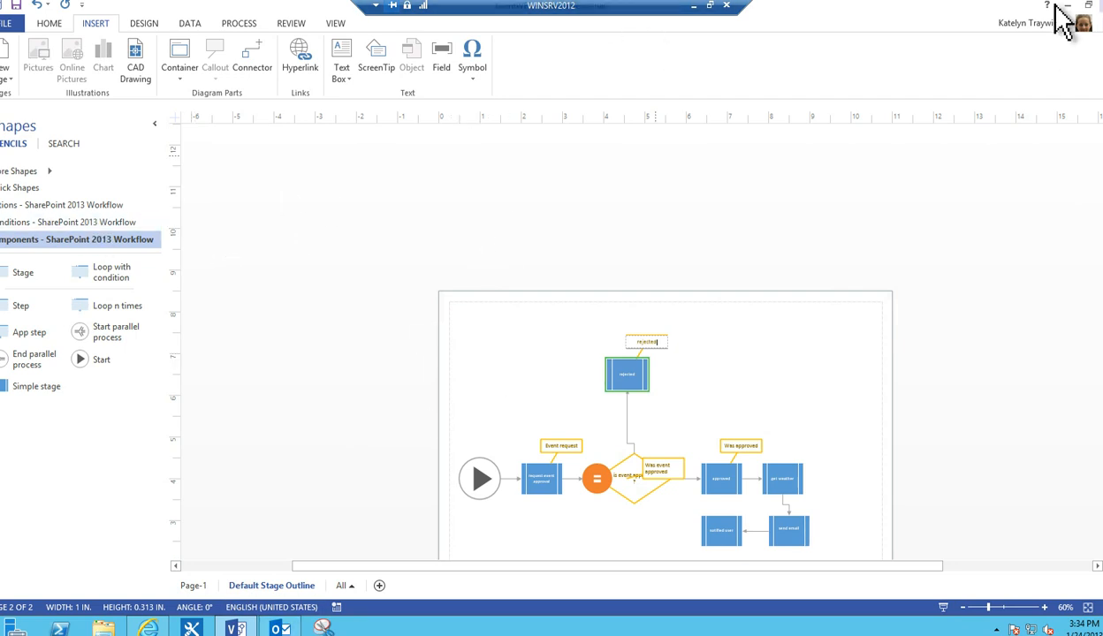
# Minimize Visio and the WINSRV2012 remote session, and switch to Outlook on the local computer.
pyautogui.moveTo(1101, 2)
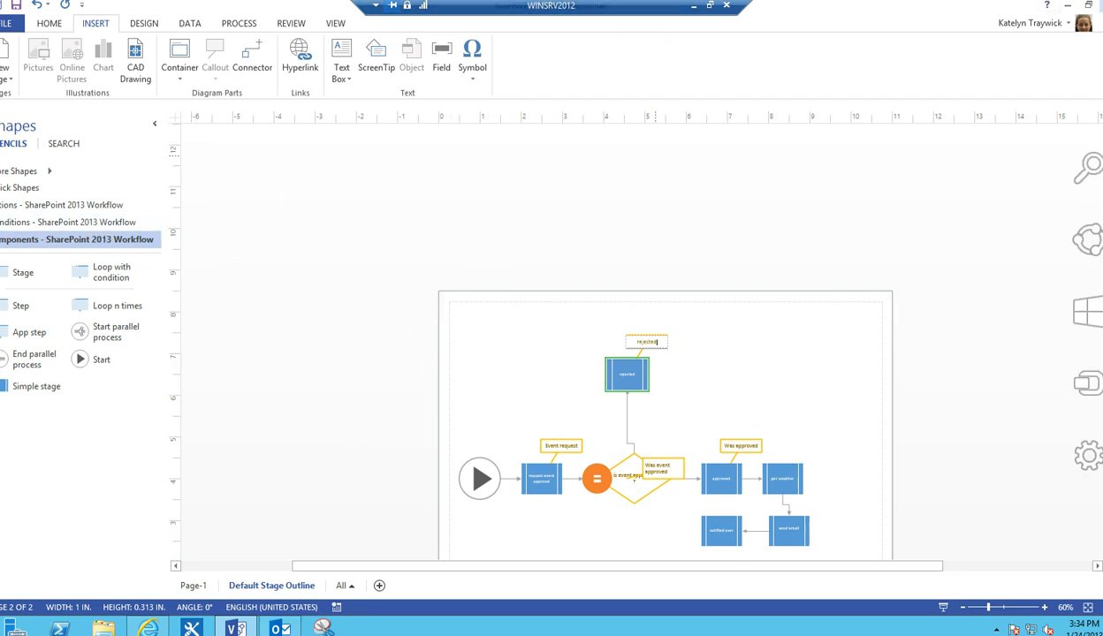
pyautogui.click(1068, 5)
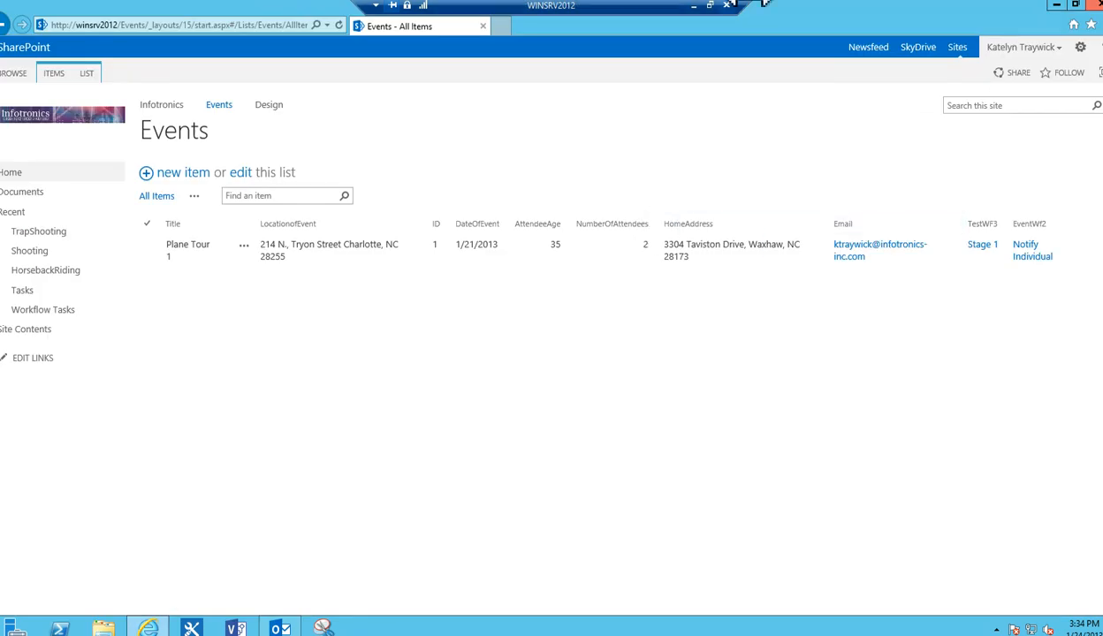
pyautogui.click(695, 6)
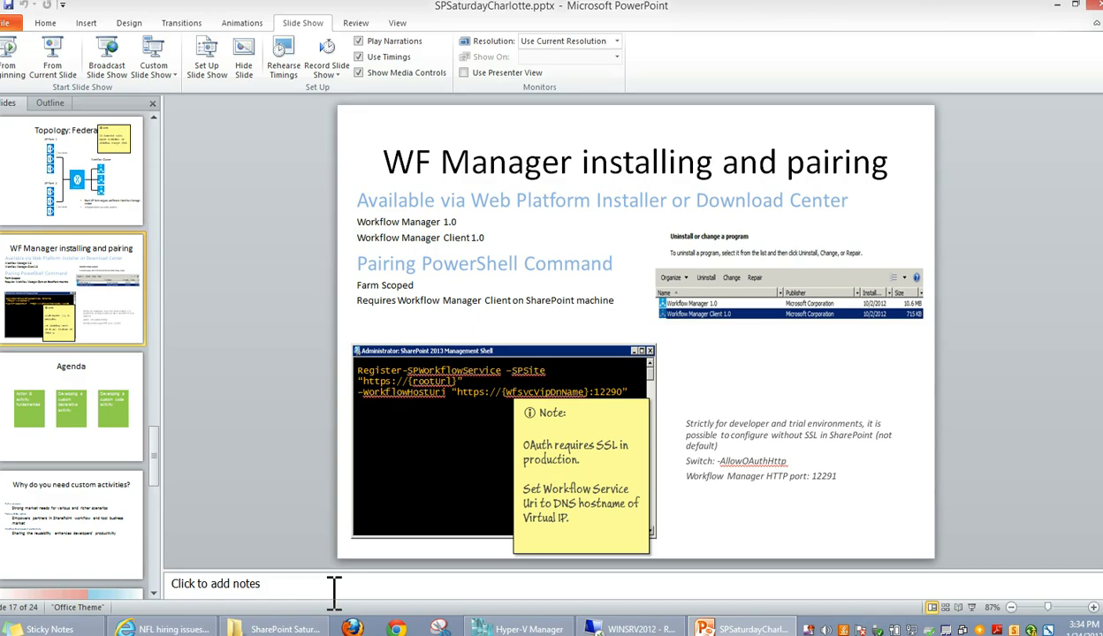
pyautogui.press('super')
pyautogui.click(734, 381)
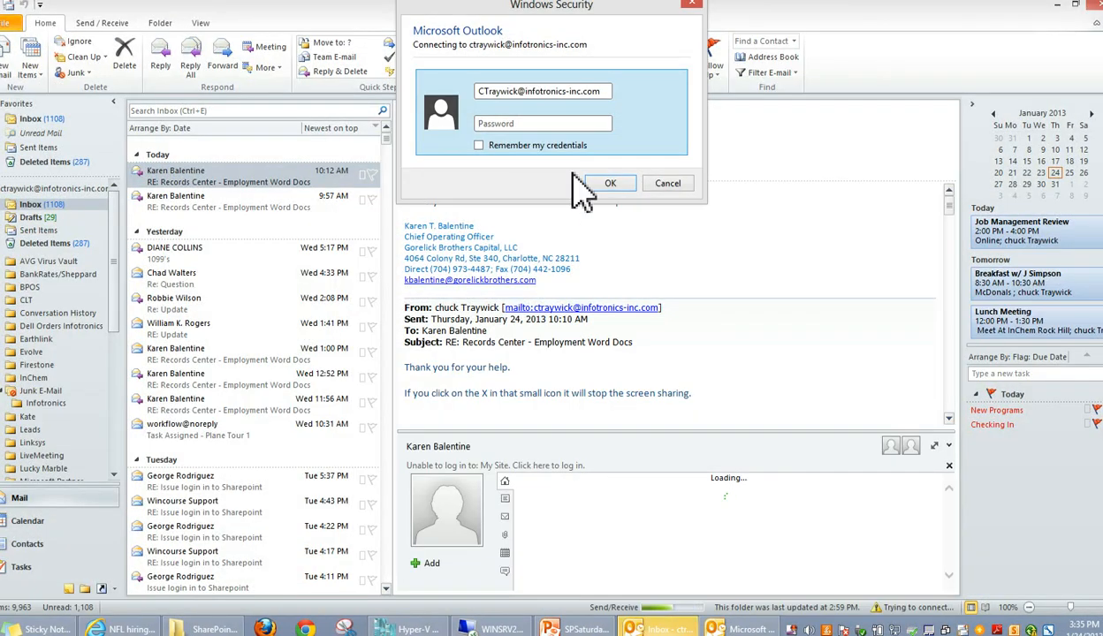
# Enter the account password to connect Outlook and view the received EventWF3.vsdx message.
pyautogui.write('••••••')
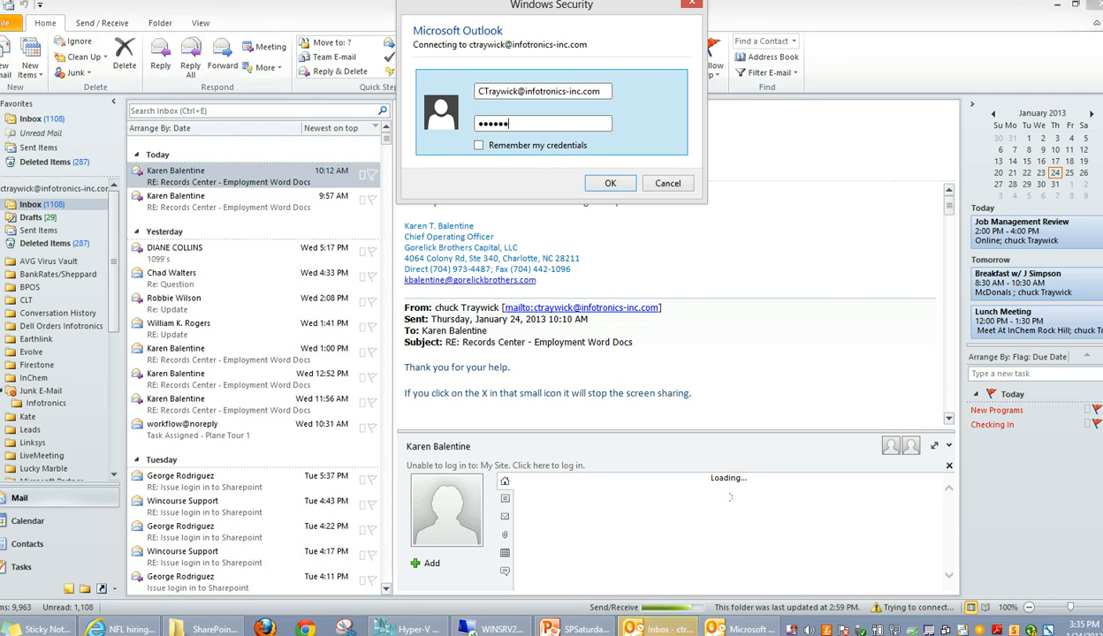
pyautogui.press('Return')
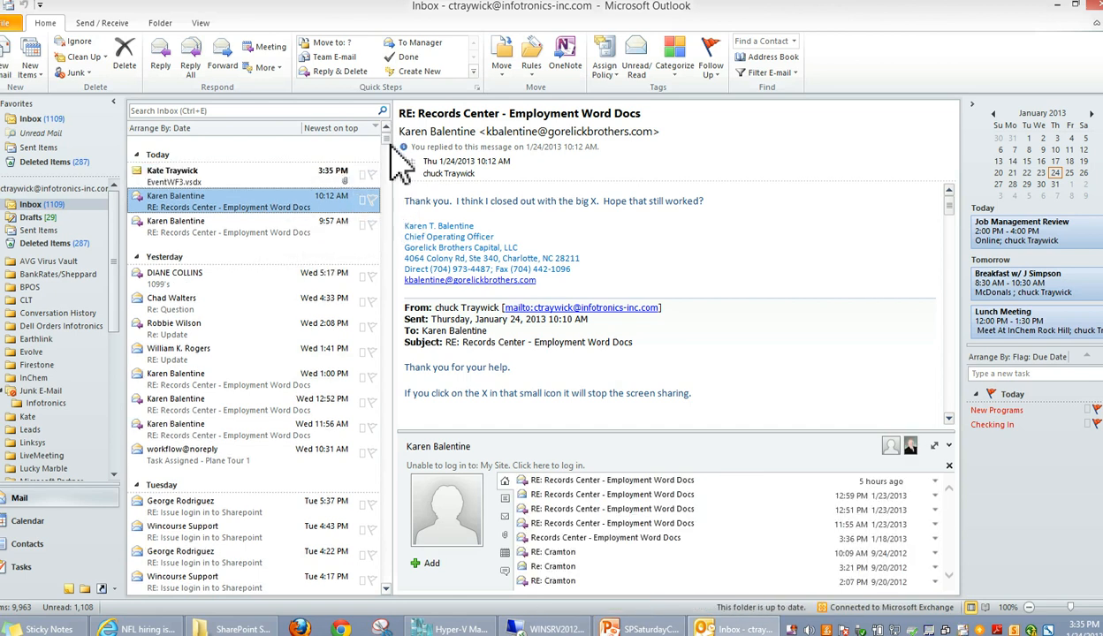
pyautogui.click(219, 175)
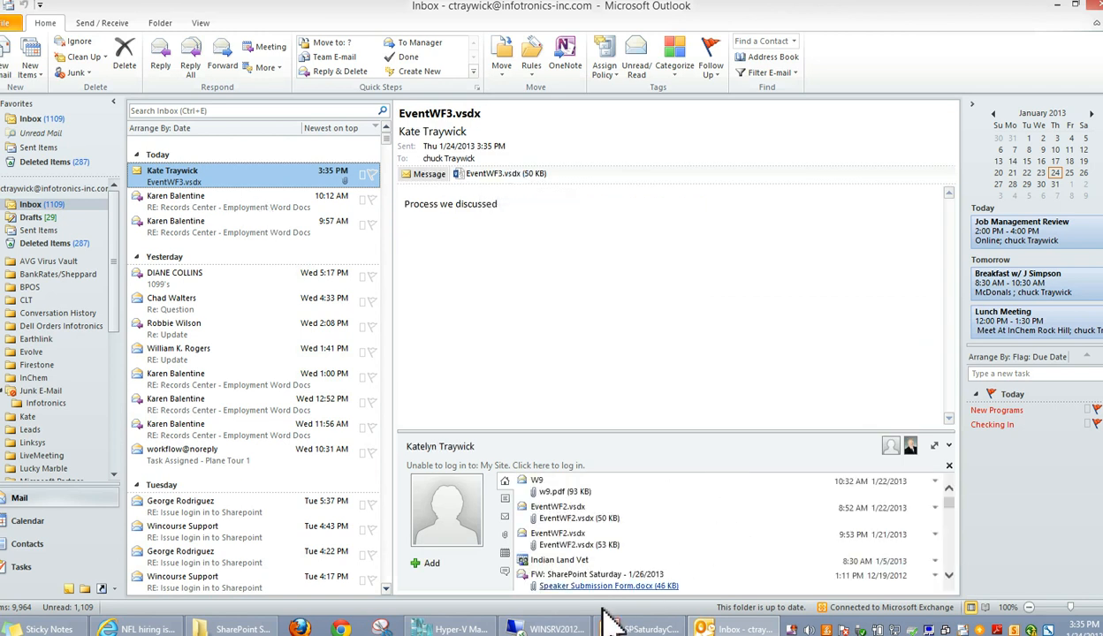
# Return to the WINSRV2012 remote session, switch to SharePoint Designer, and open the workflows of the Events site.
pyautogui.click(541, 631)
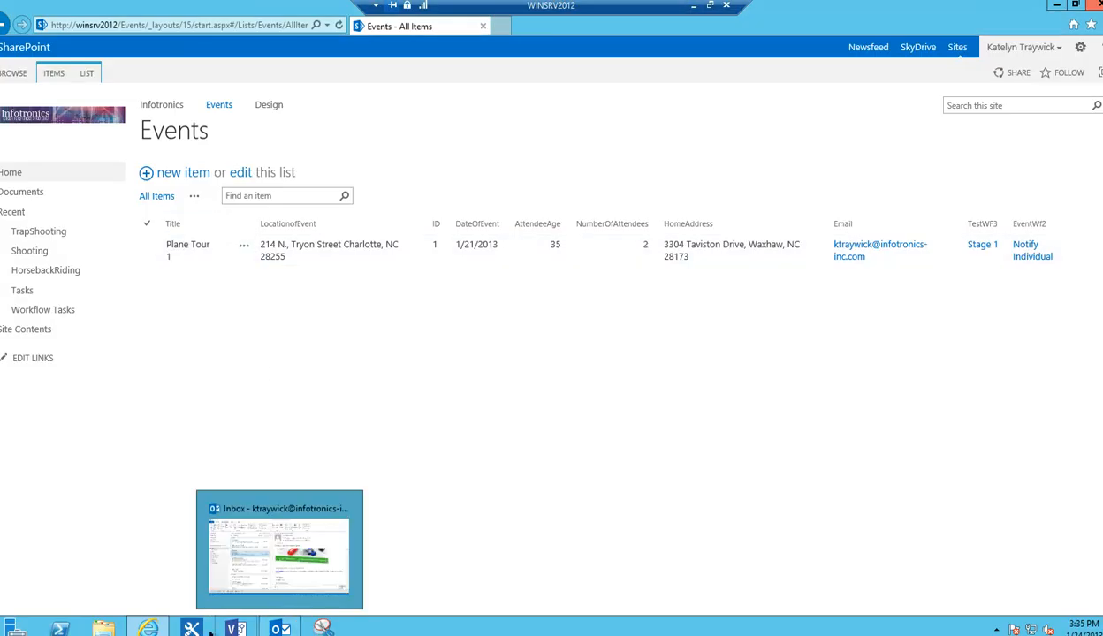
pyautogui.click(191, 629)
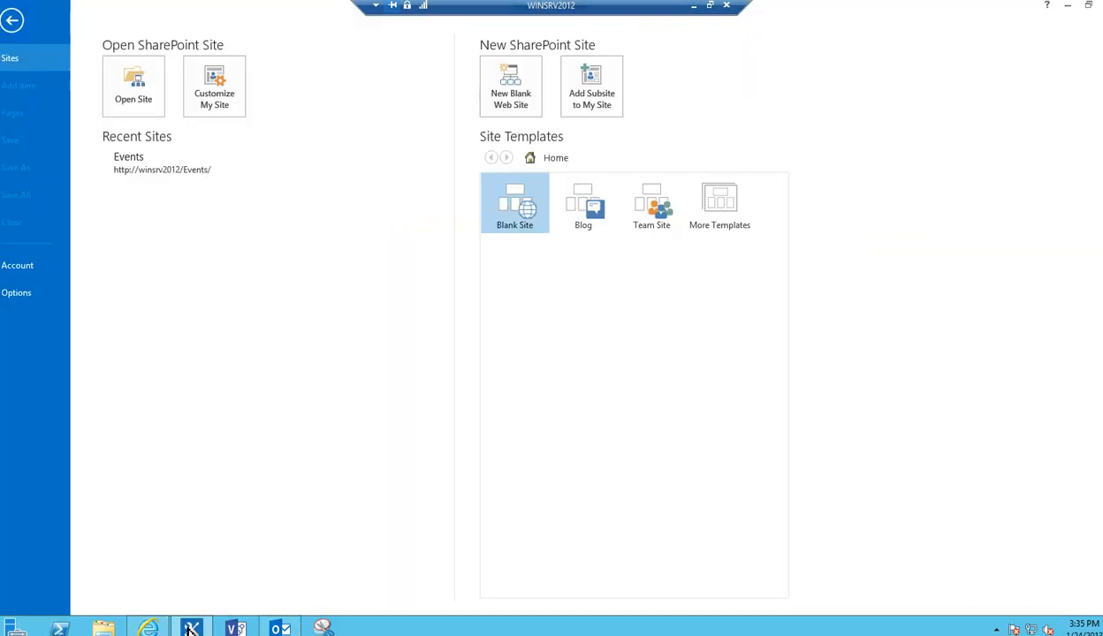
pyautogui.click(148, 157)
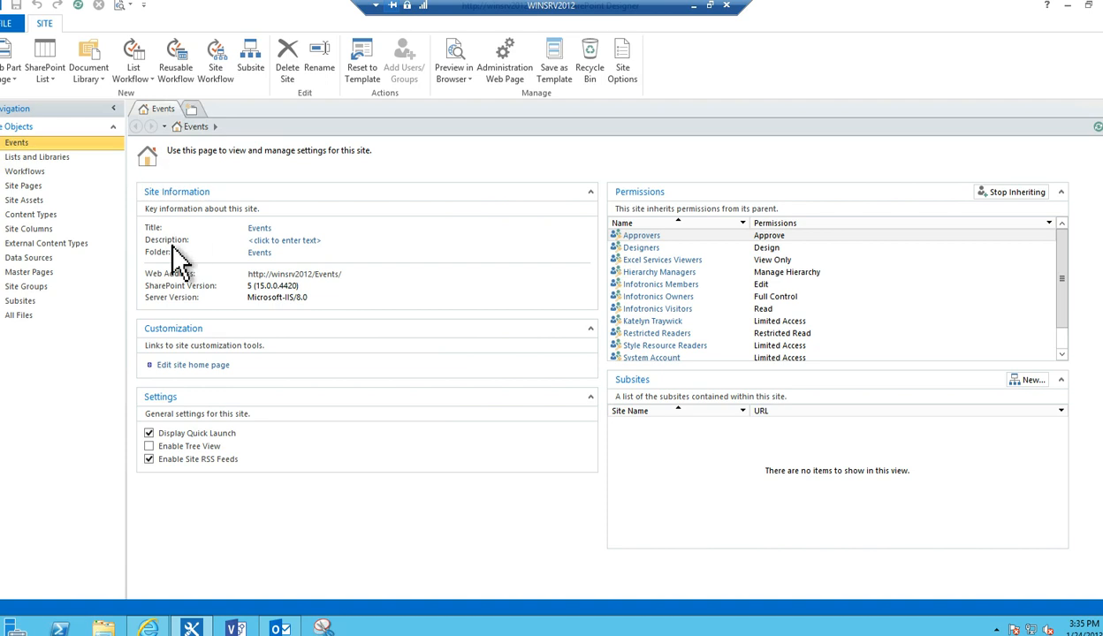
pyautogui.click(43, 171)
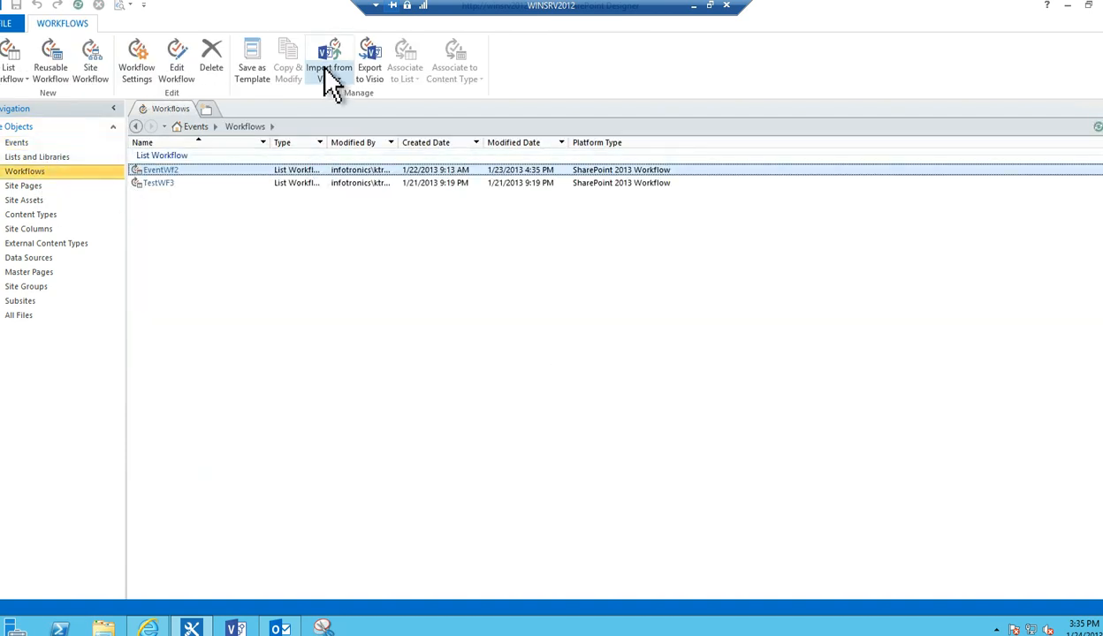
# Import the EventWF3 drawing from the Desktop as a Visio 2013 diagram.
pyautogui.click(325, 71)
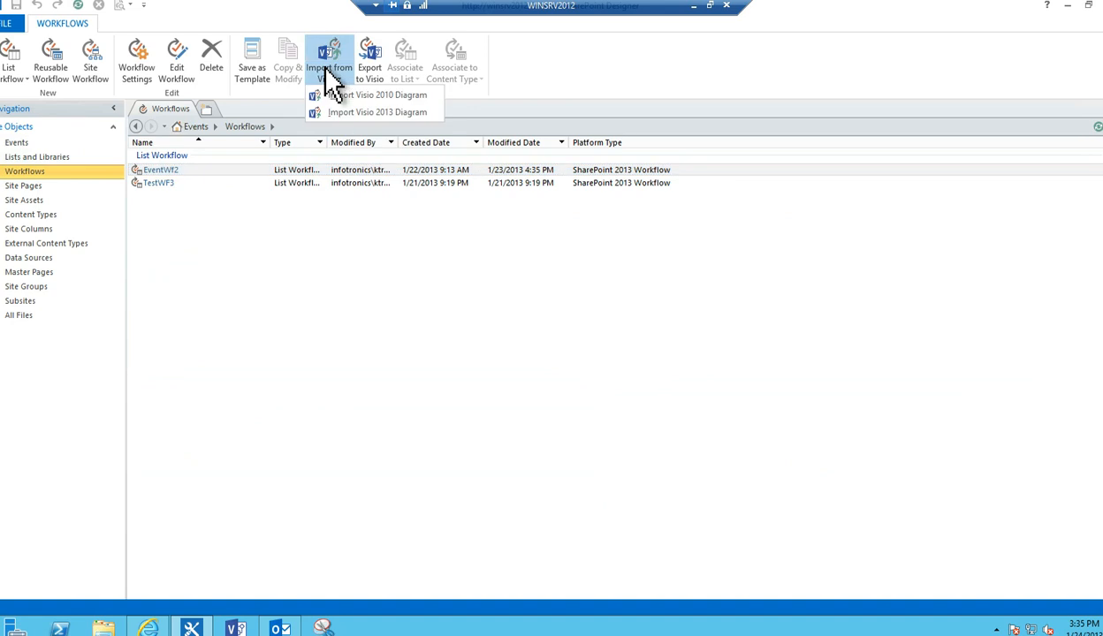
pyautogui.click(371, 112)
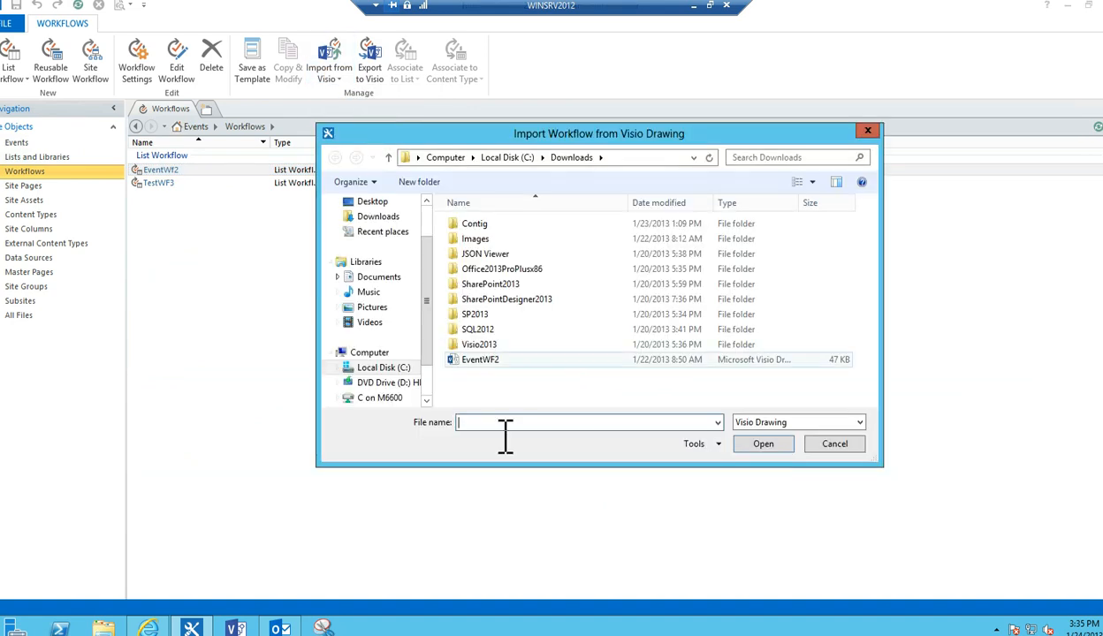
pyautogui.click(371, 202)
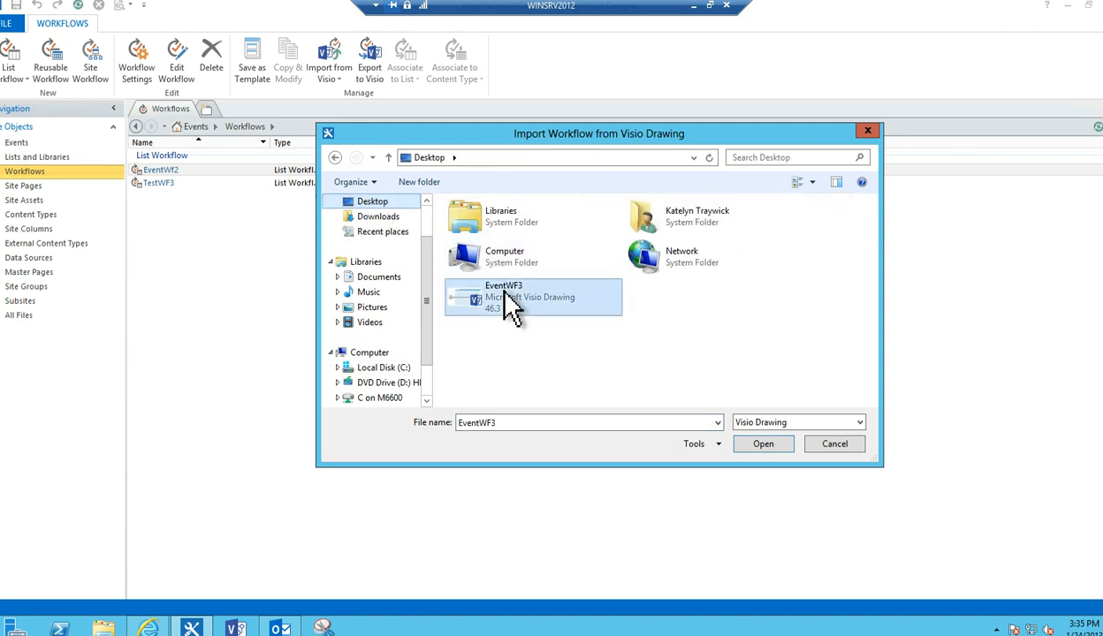
pyautogui.doubleClick(504, 292)
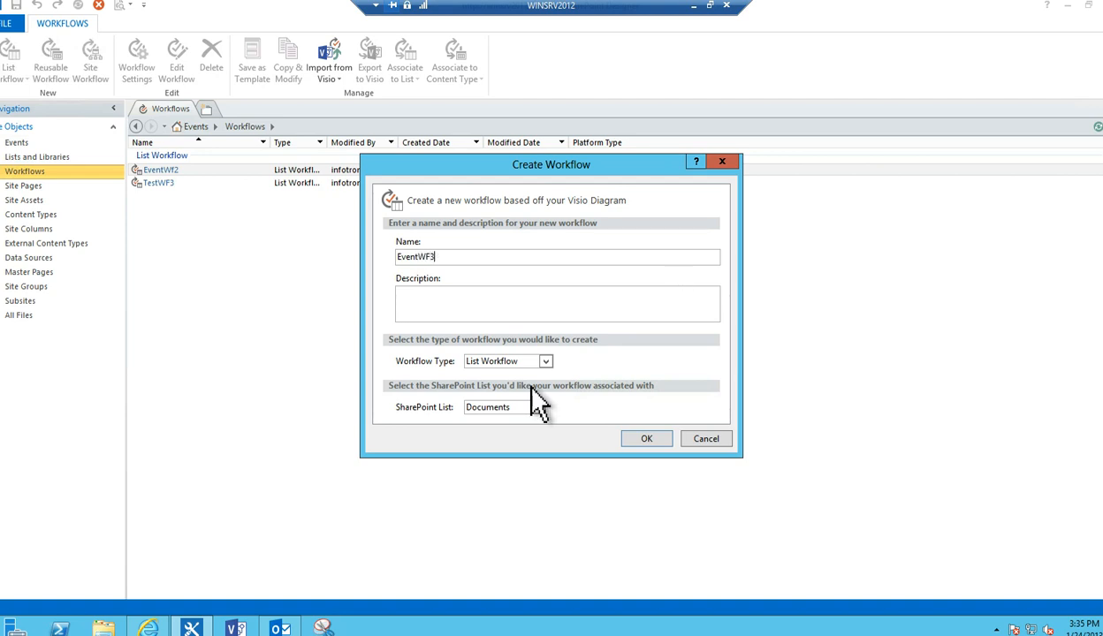
# Create EventWF3 from the Visio diagram as a List Workflow associated with the Events list.
pyautogui.click(545, 362)
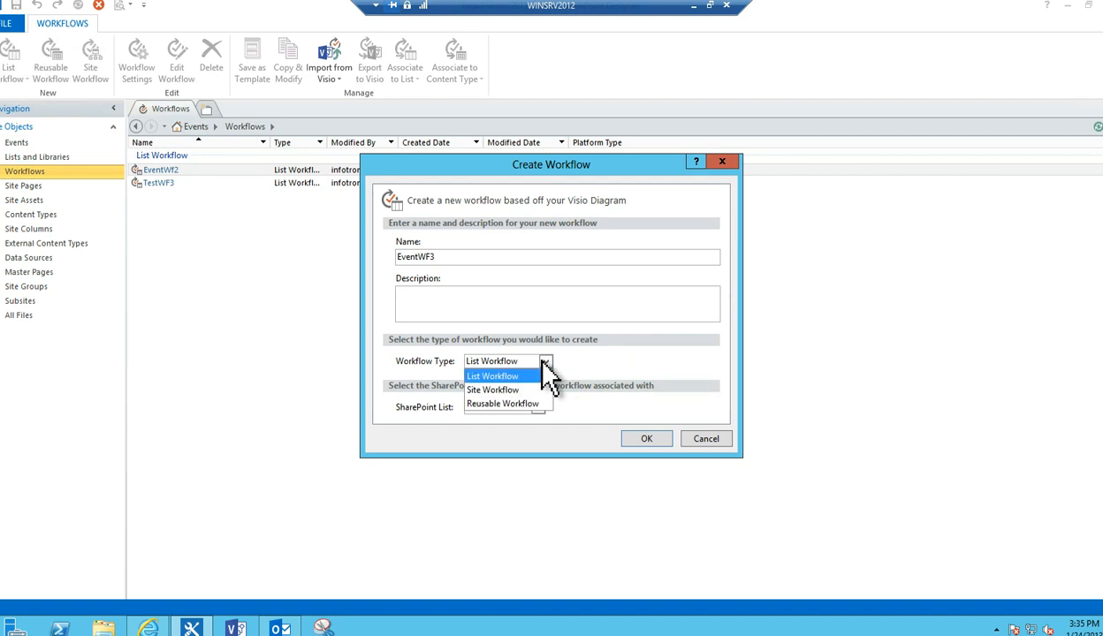
pyautogui.click(542, 359)
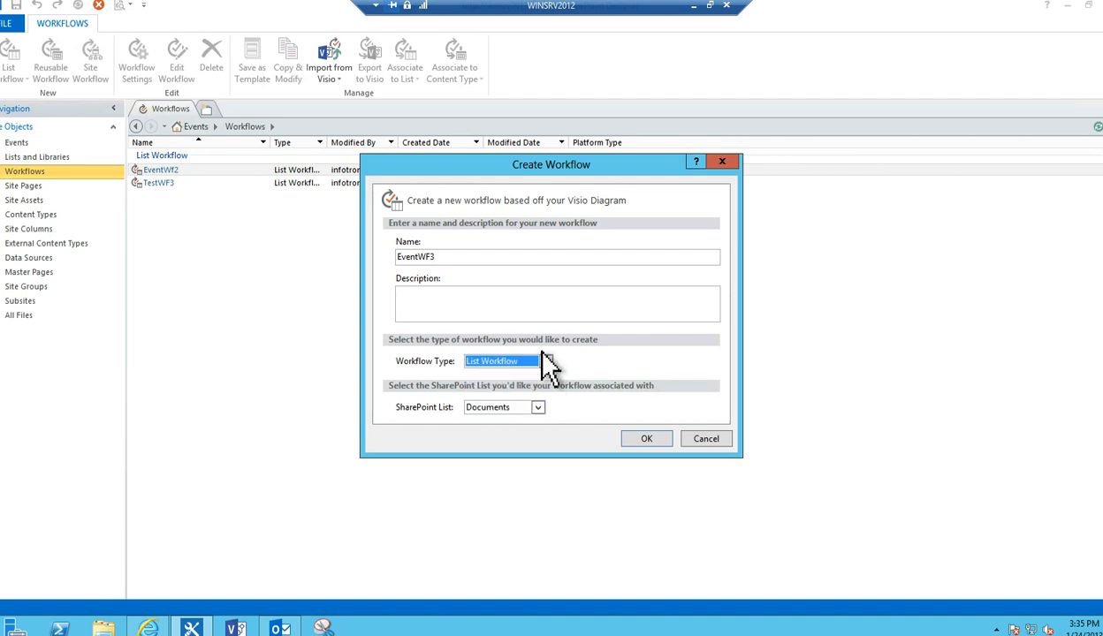
pyautogui.click(544, 361)
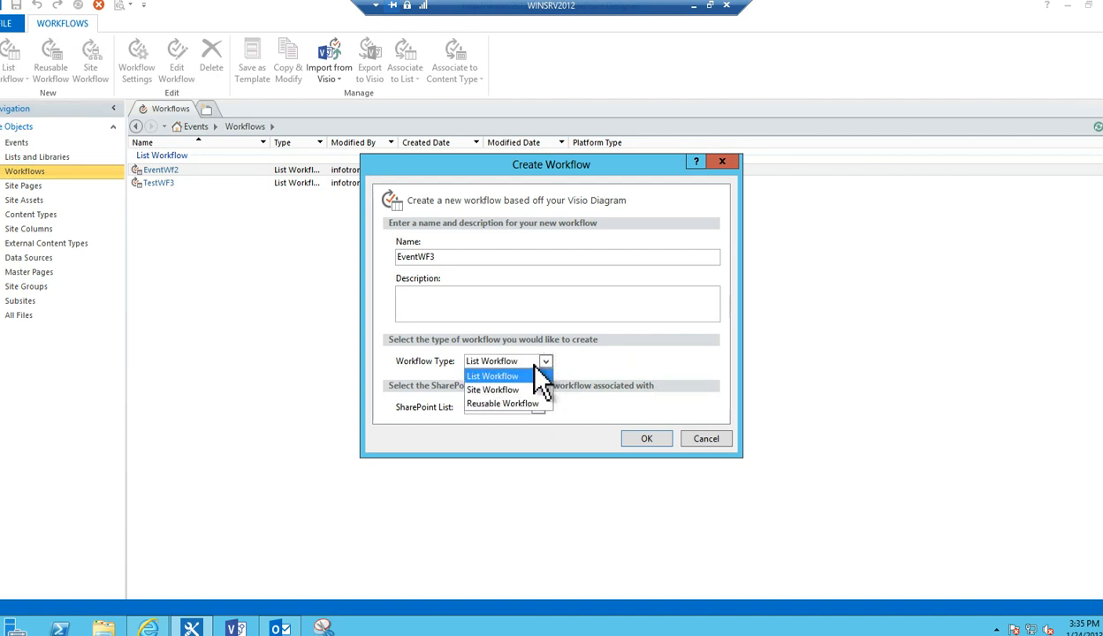
pyautogui.click(535, 375)
pyautogui.click(538, 408)
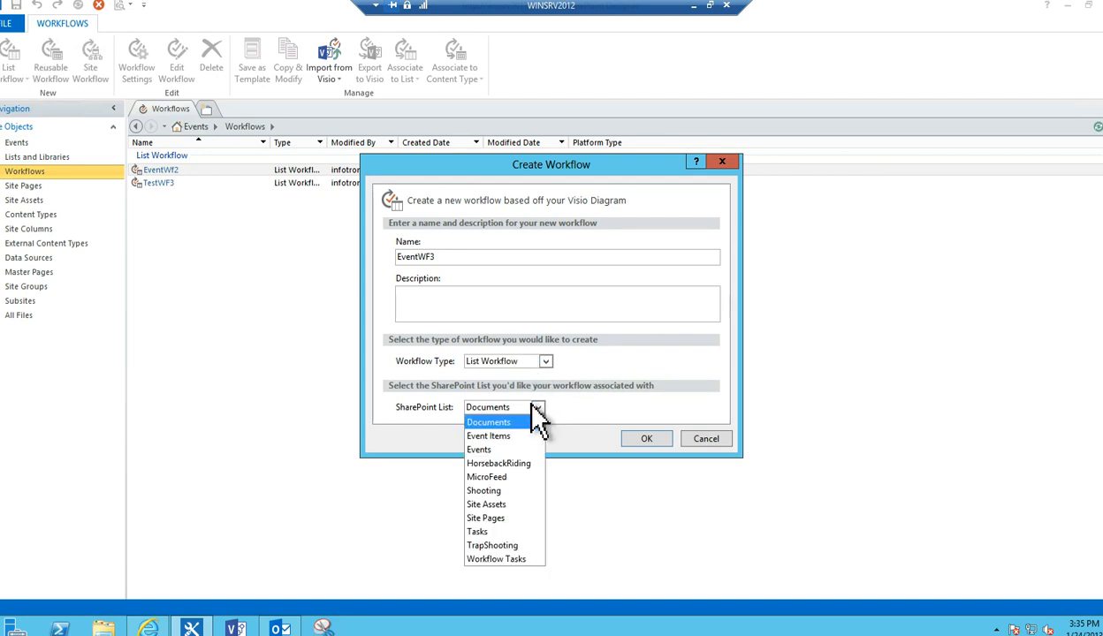
pyautogui.click(497, 451)
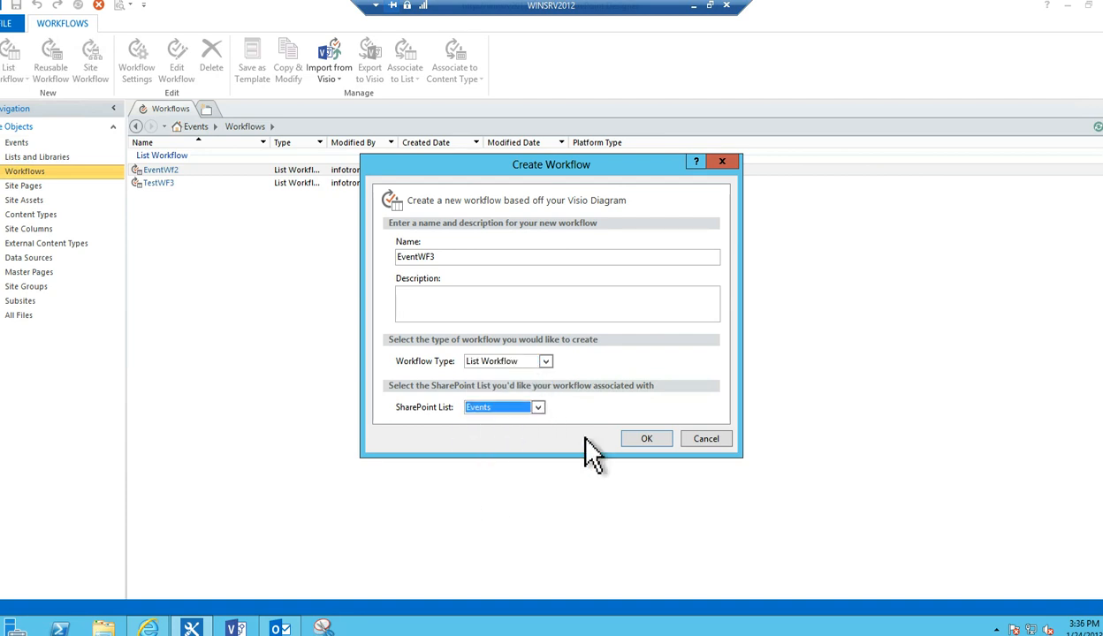
pyautogui.click(639, 440)
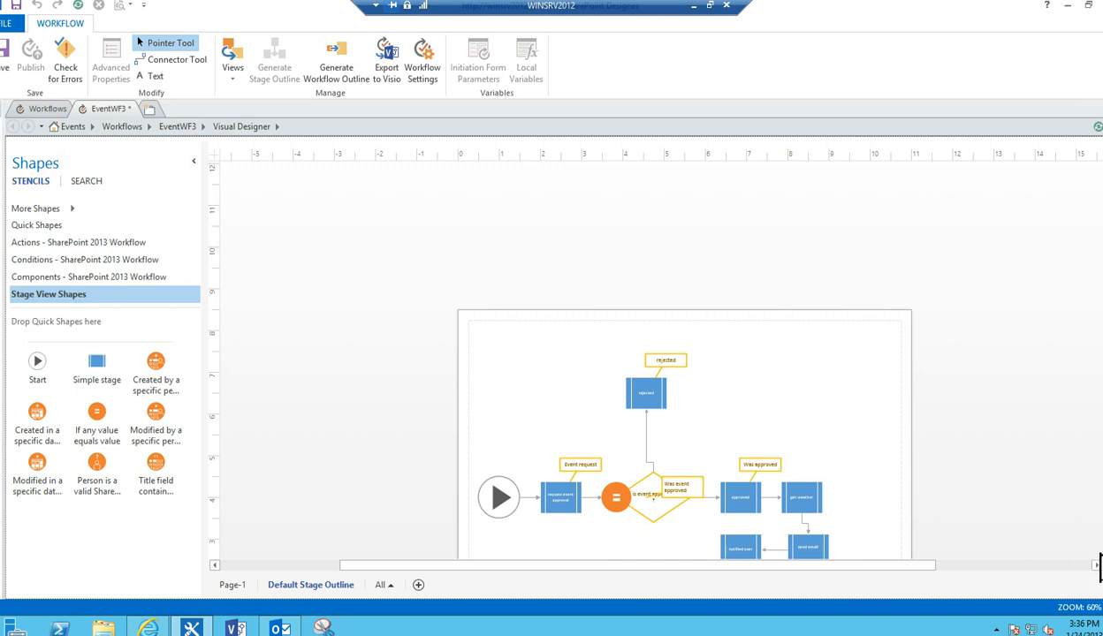
# Try to generate the workflow outline from the imported stage diagram.
pyautogui.scroll(-3, 1100, 562)
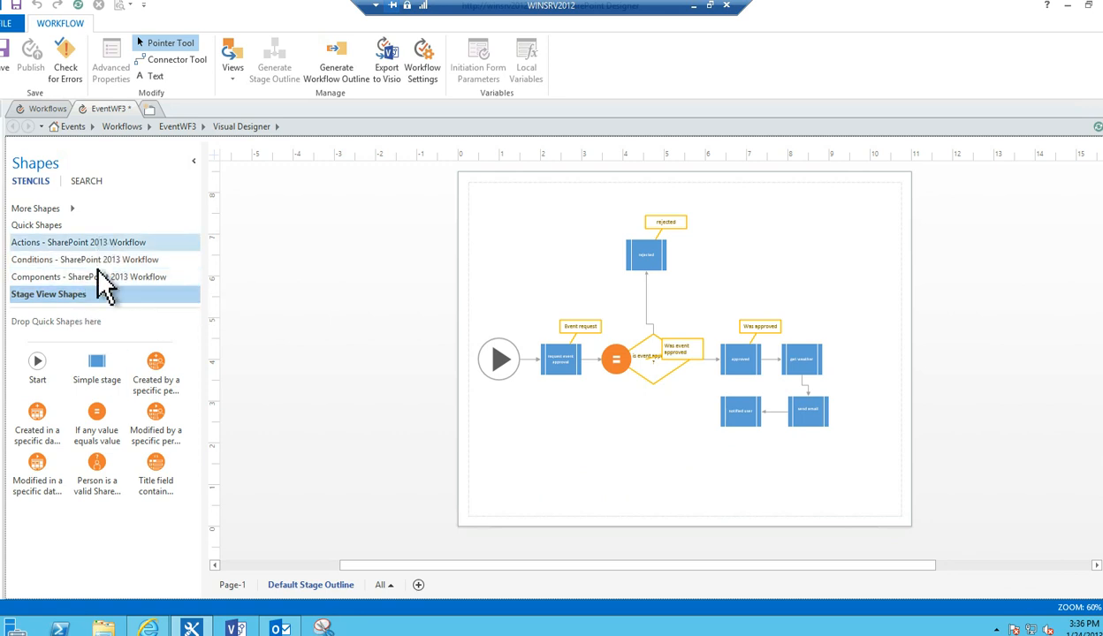
pyautogui.click(338, 80)
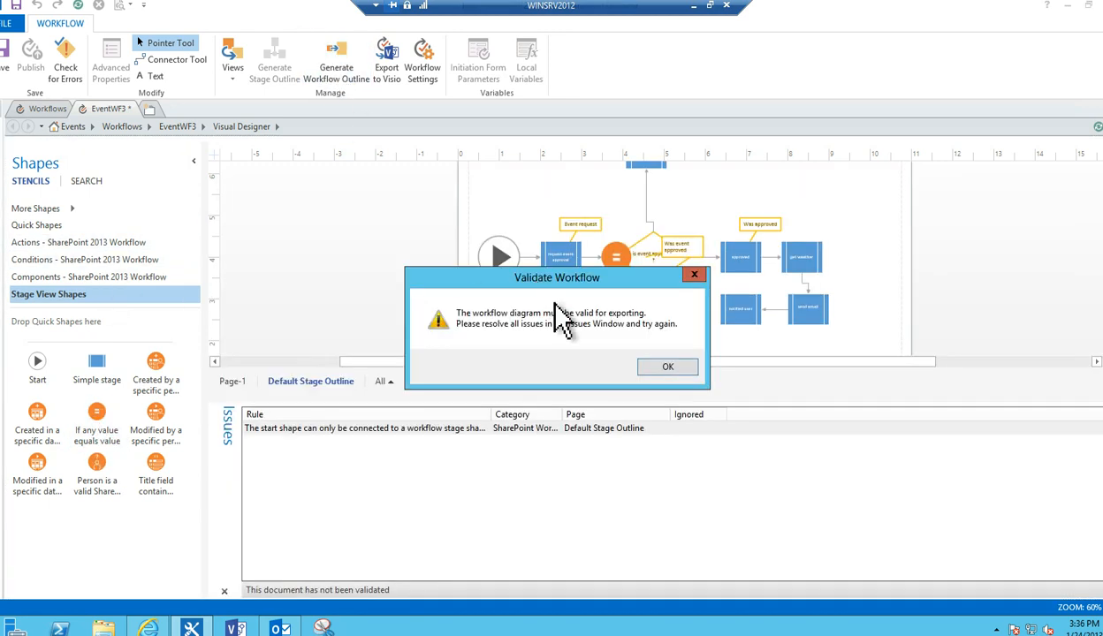
pyautogui.click(669, 369)
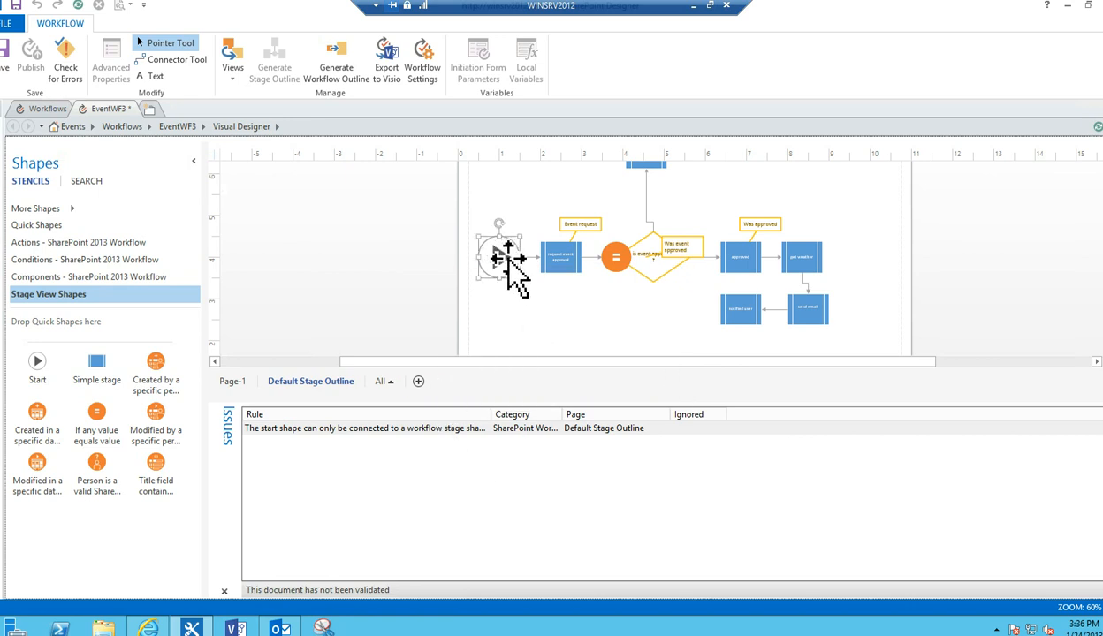
# Connect the Start shape to the request event approval stage, retry generating the workflow outline, and locate the shape behind the listed issue.
pyautogui.click(179, 62)
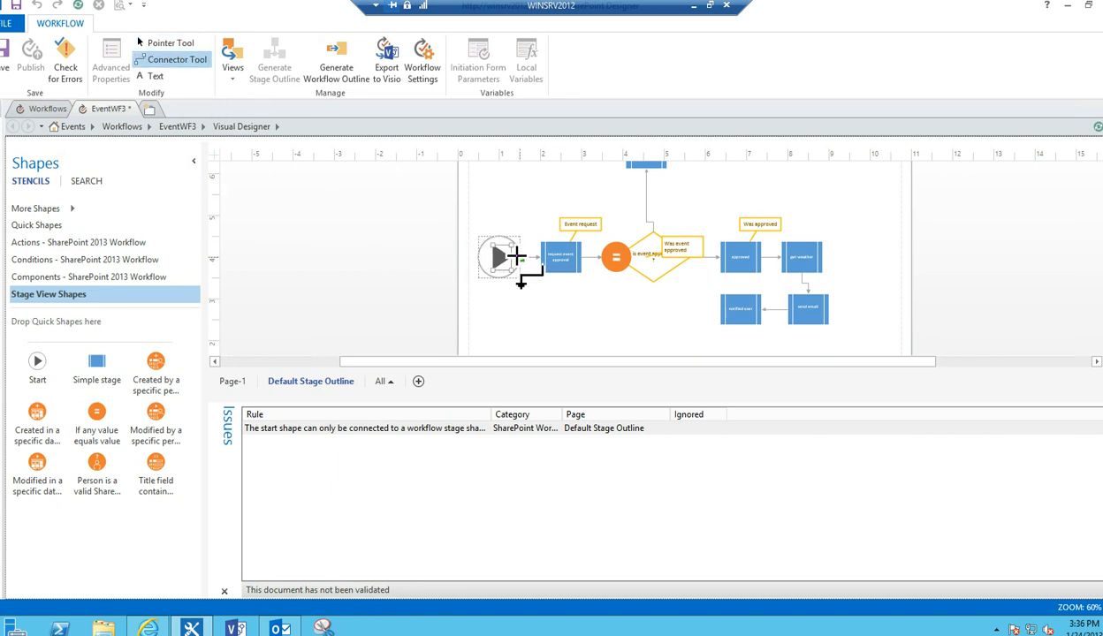
pyautogui.moveTo(521, 257); pyautogui.dragTo(555, 256)
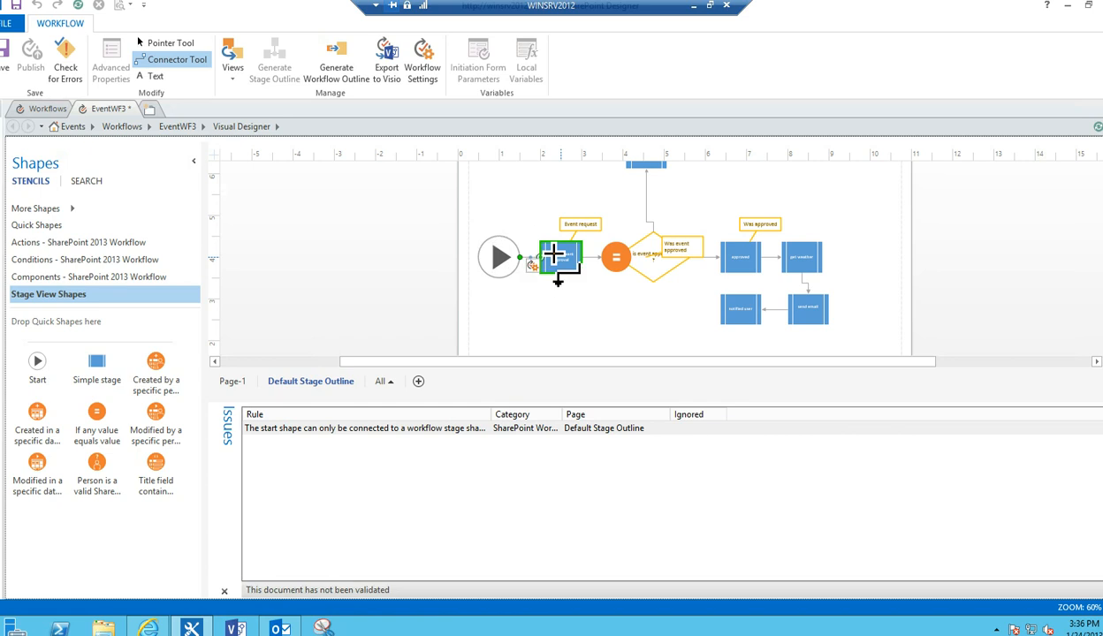
pyautogui.click(347, 69)
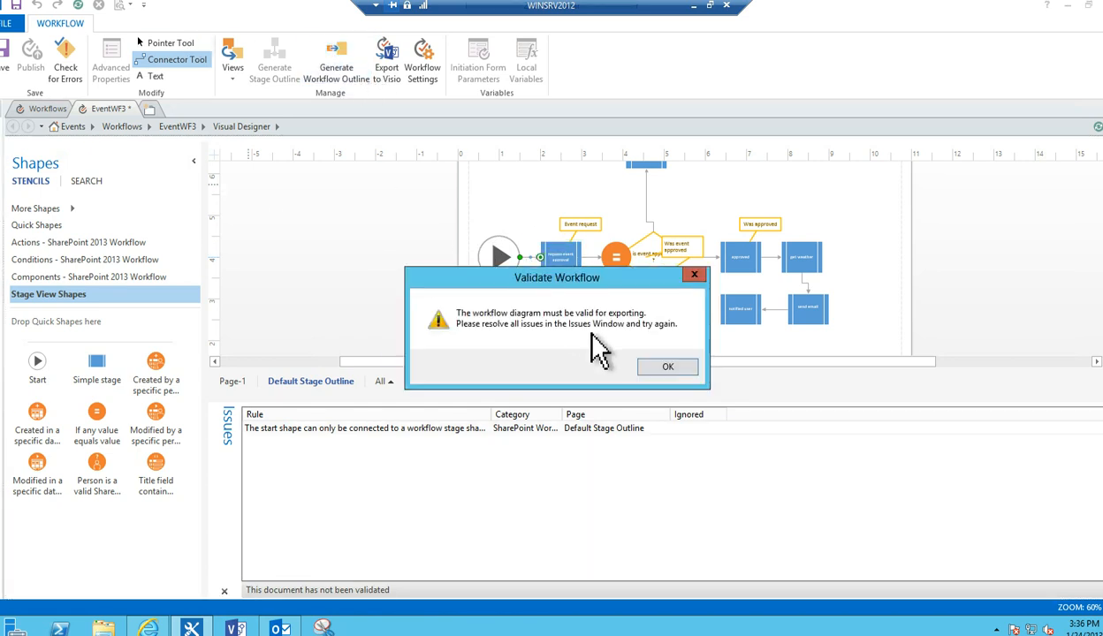
pyautogui.click(665, 367)
pyautogui.click(433, 430)
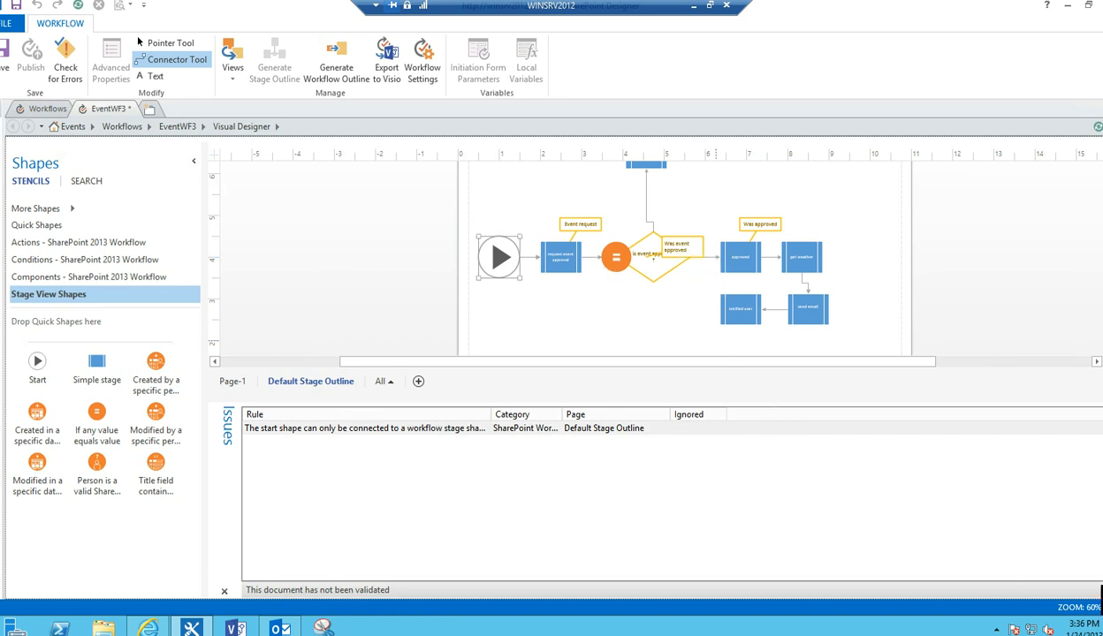
# Label the decision's connector to the approved stage Yes and its connector to the rejected stage No.
pyautogui.click(1093, 609)
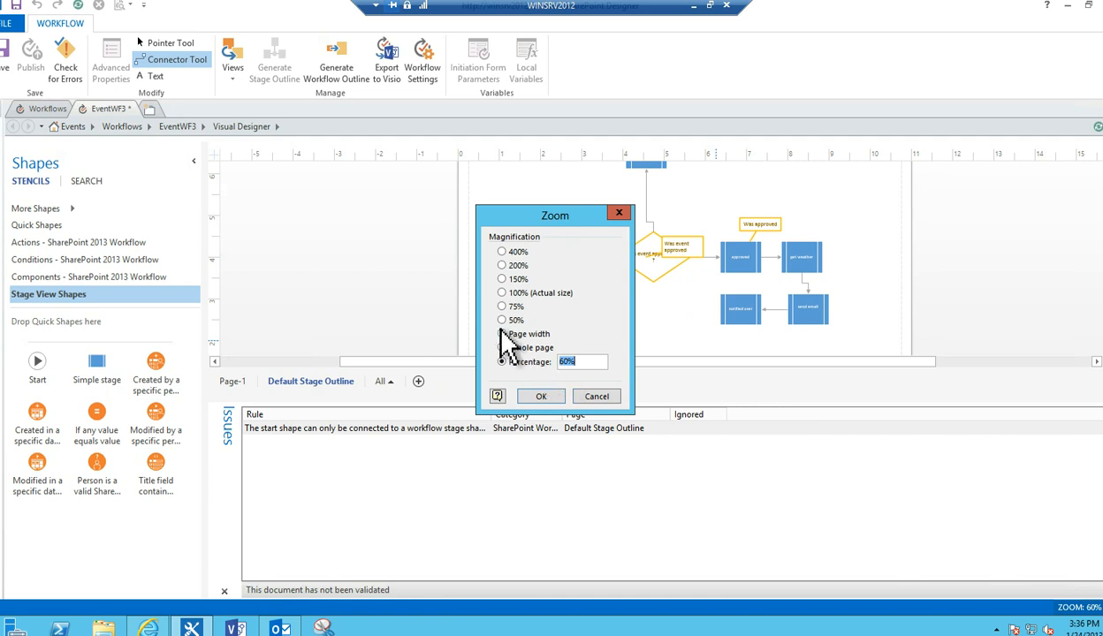
pyautogui.click(539, 395)
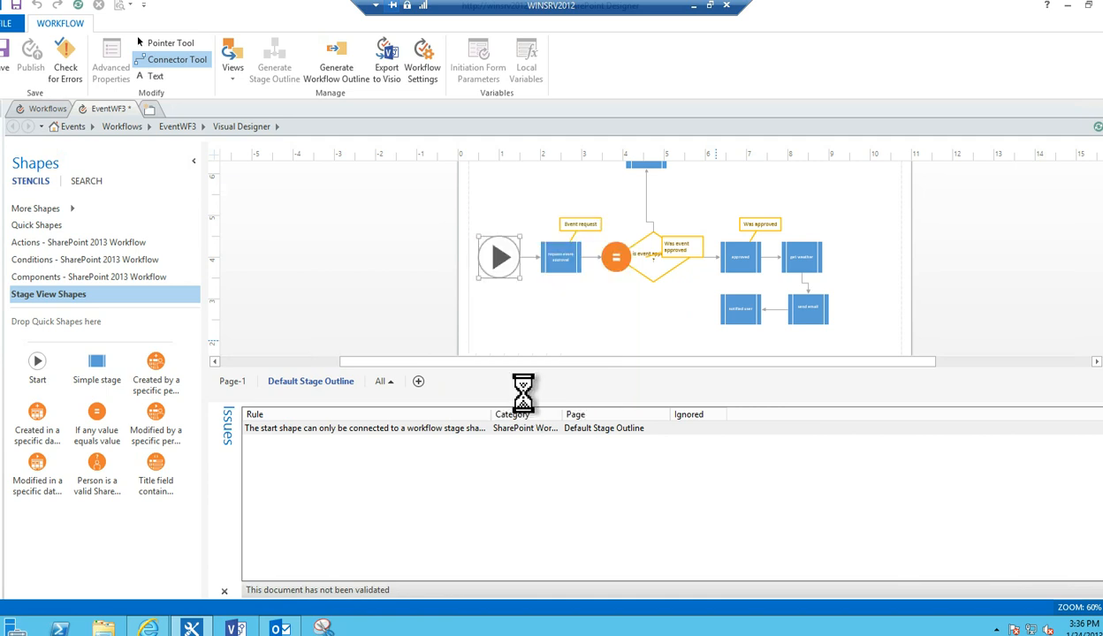
pyautogui.click(722, 263)
pyautogui.rightClick(721, 263)
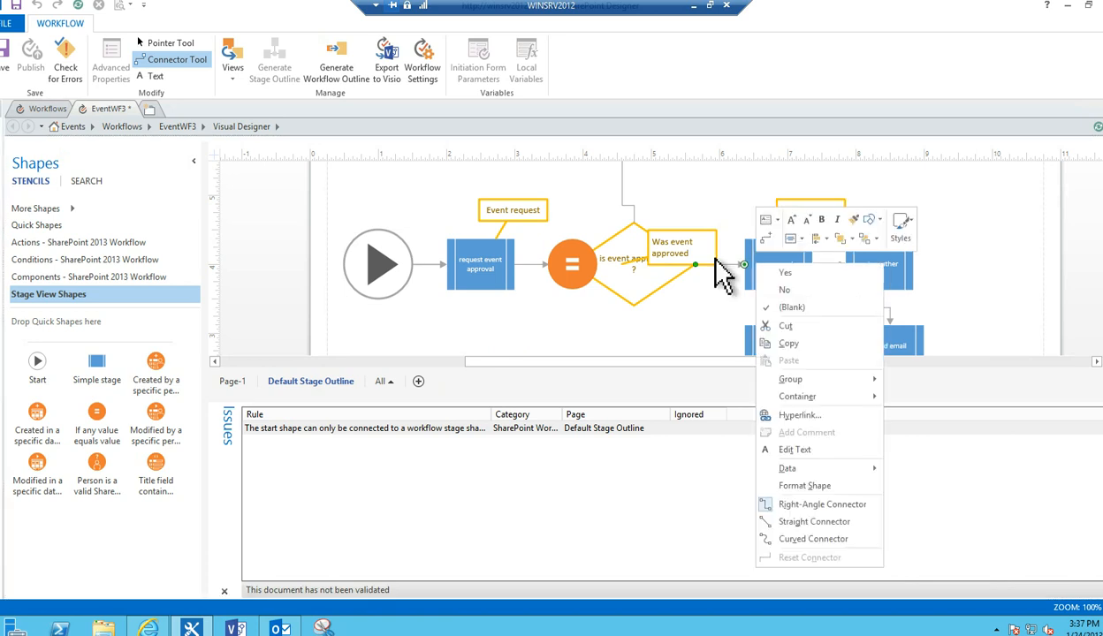
pyautogui.click(790, 274)
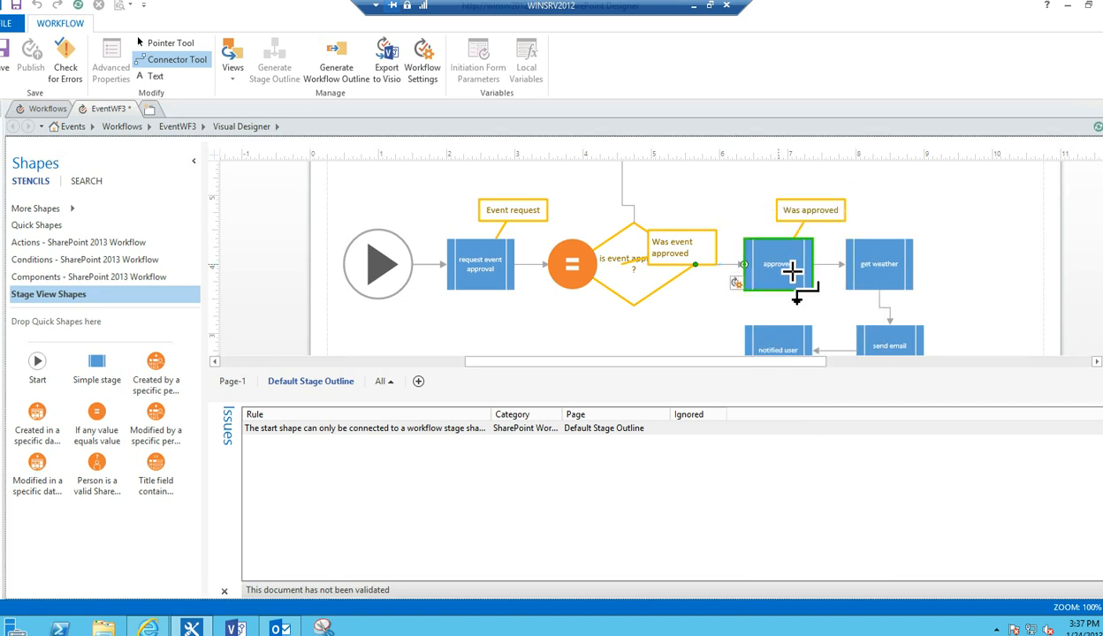
pyautogui.rightClick(622, 197)
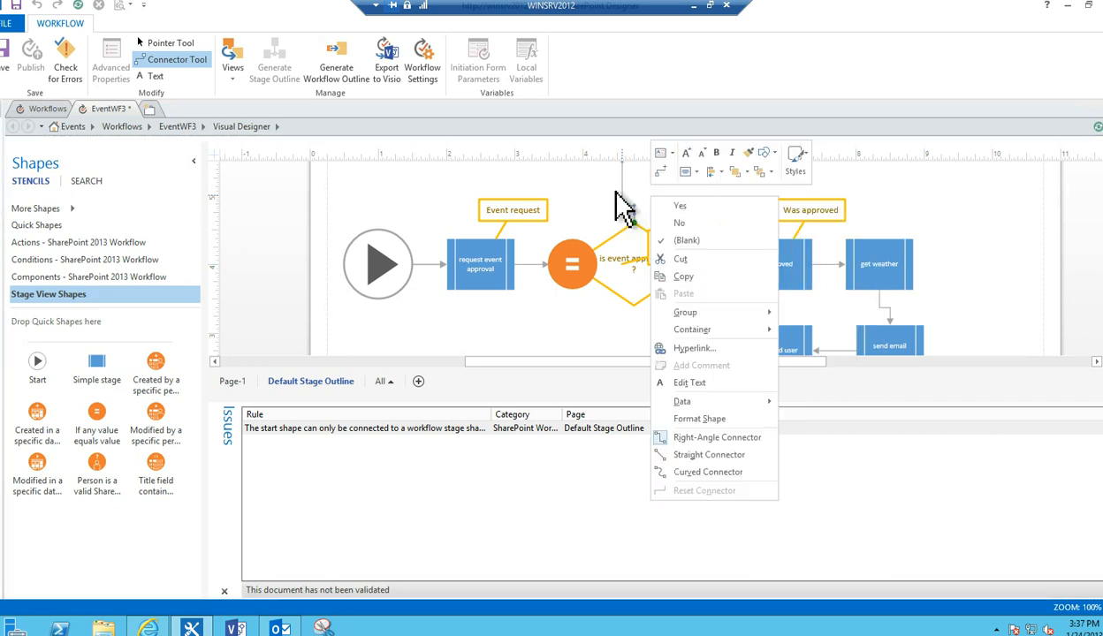
pyautogui.click(682, 224)
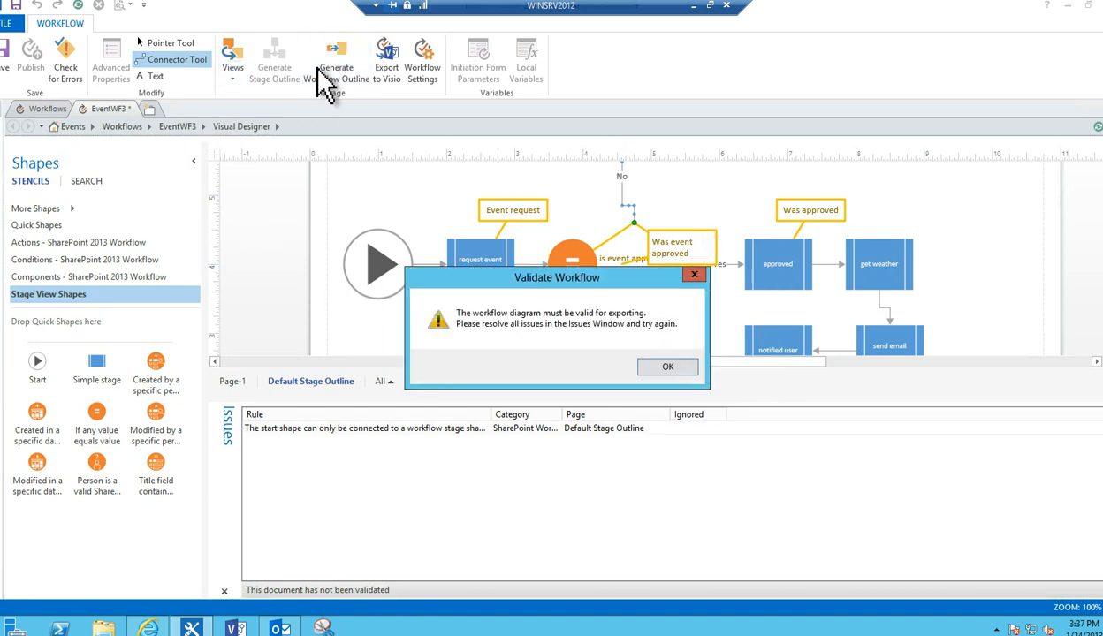
pyautogui.click(667, 370)
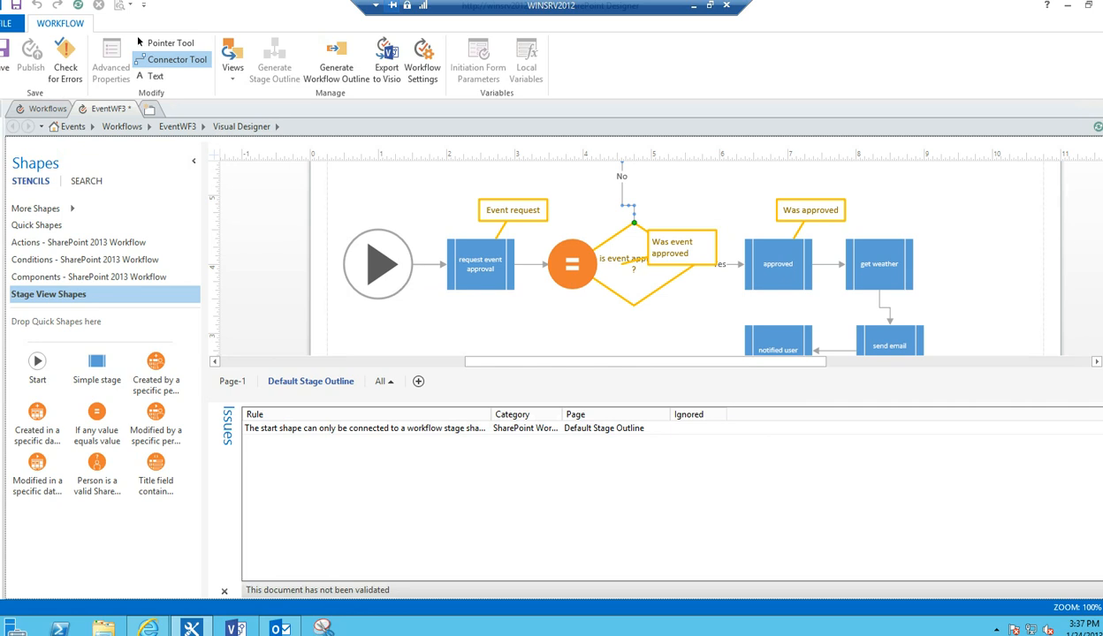
# Redraw the connector from the flagged Start shape to the request event approval stage and try generating the workflow outline again.
pyautogui.click(424, 428)
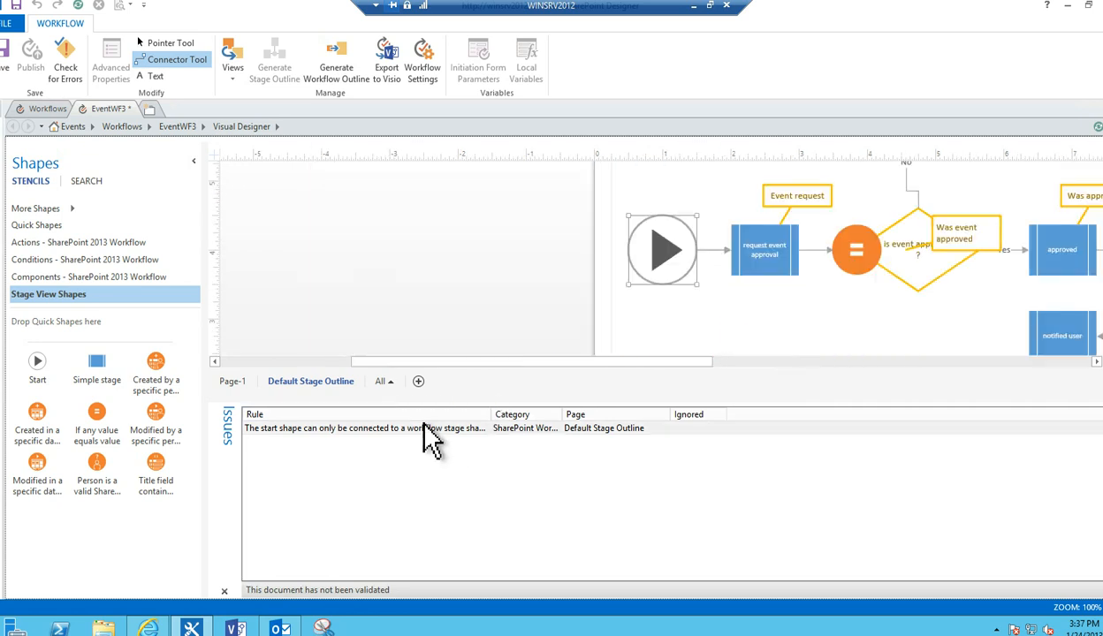
pyautogui.click(159, 49)
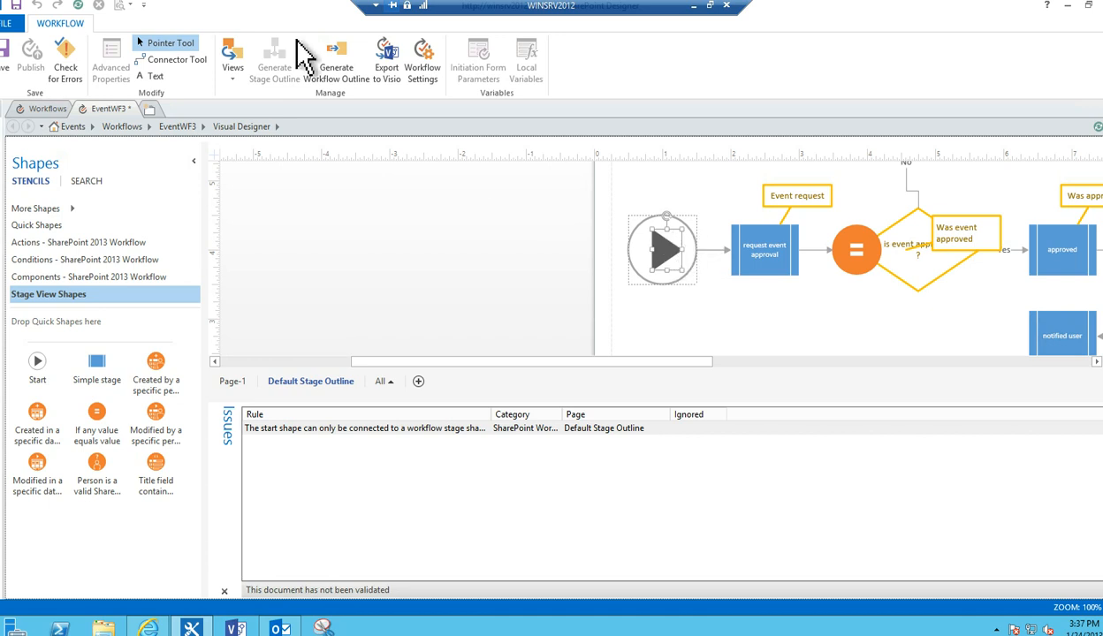
pyautogui.click(155, 59)
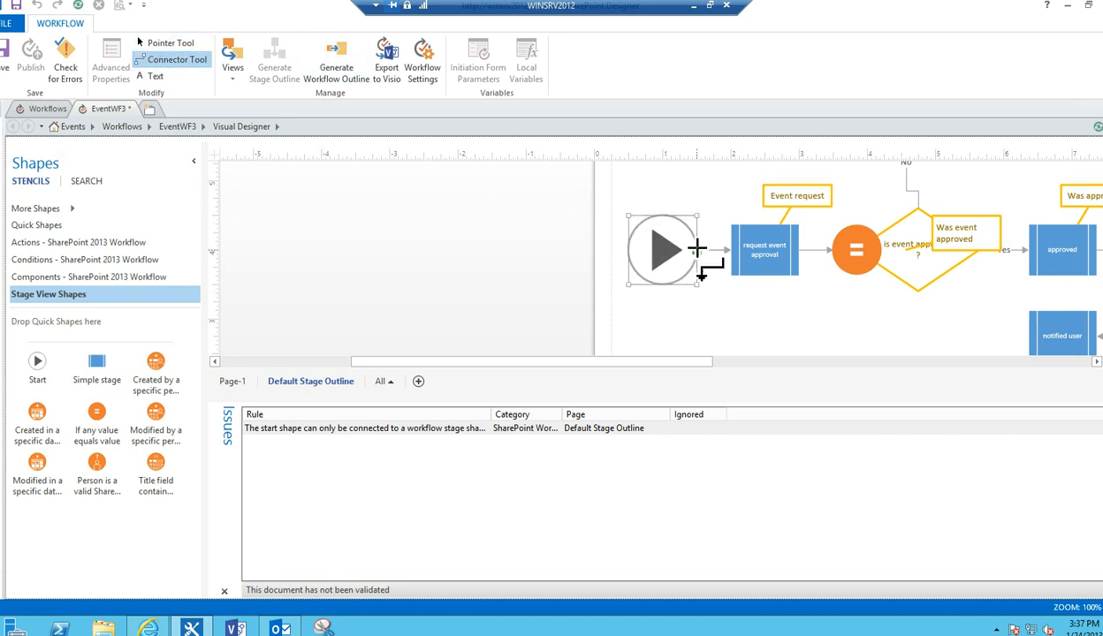
pyautogui.moveTo(716, 252); pyautogui.dragTo(739, 254)
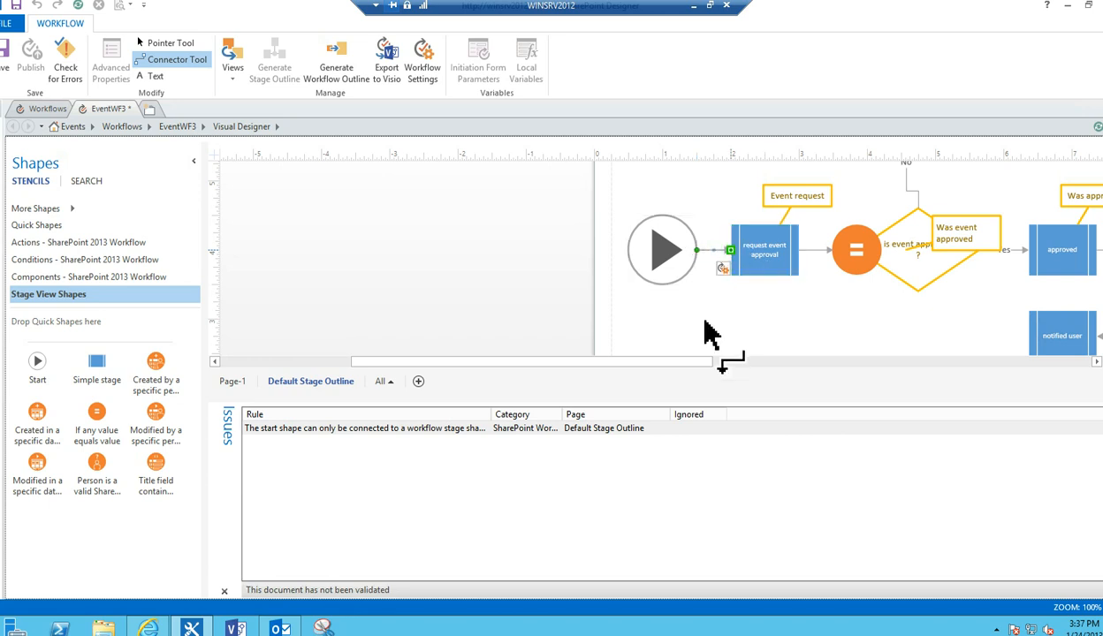
pyautogui.click(334, 71)
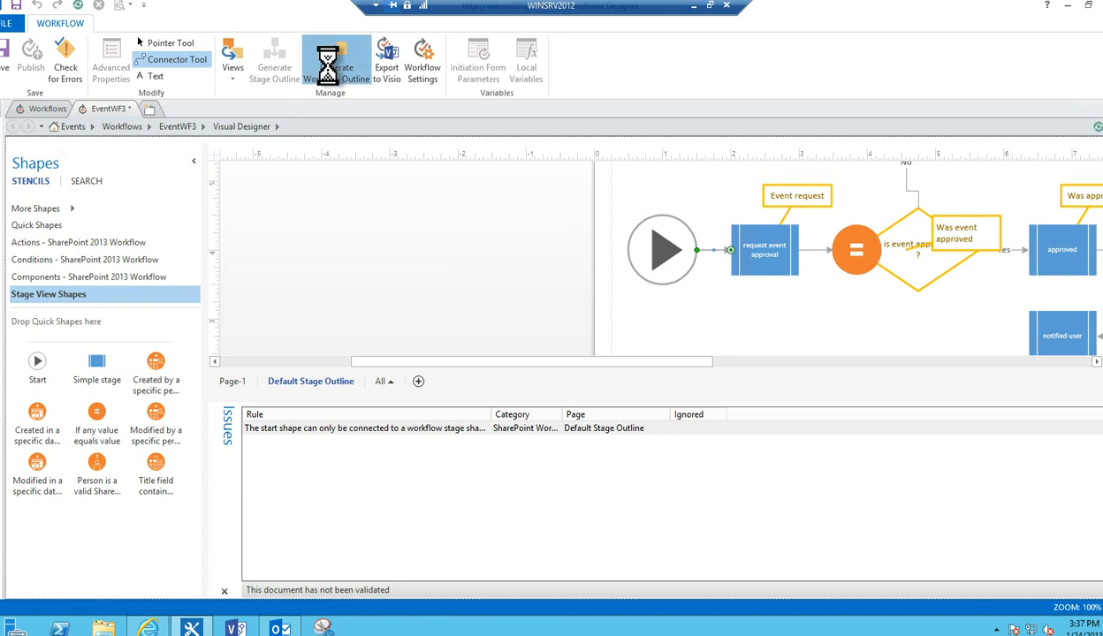
pyautogui.click(654, 366)
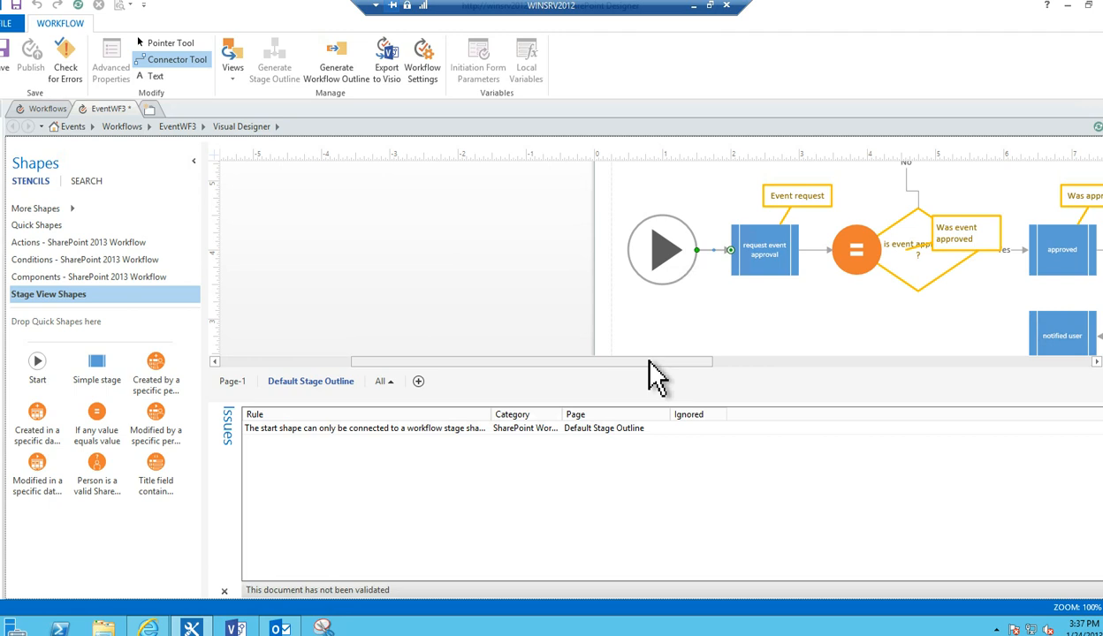
pyautogui.click(693, 6)
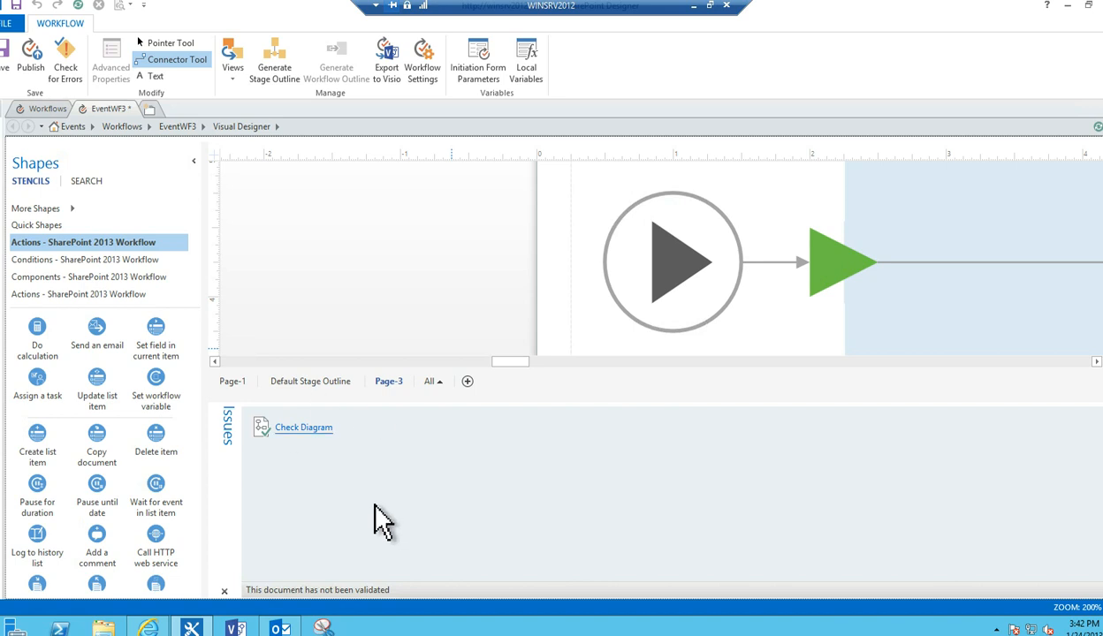
# Close the issues list and add a Start a task process action inside the request event approval stage on Page-3.
pyautogui.click(224, 591)
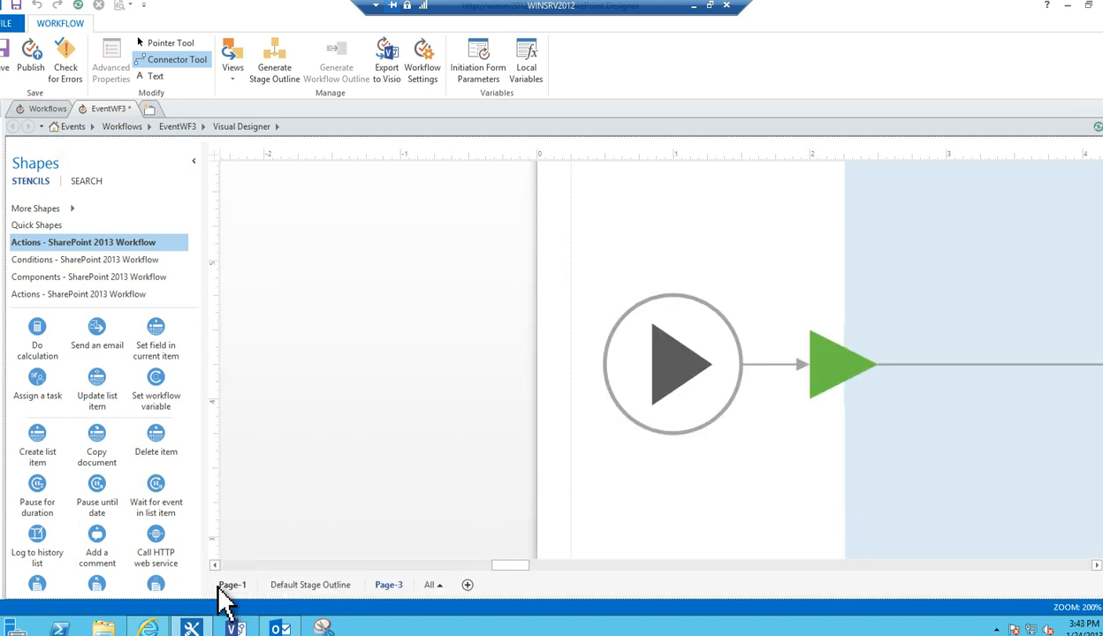
pyautogui.click(1087, 608)
pyautogui.click(505, 306)
pyautogui.click(541, 397)
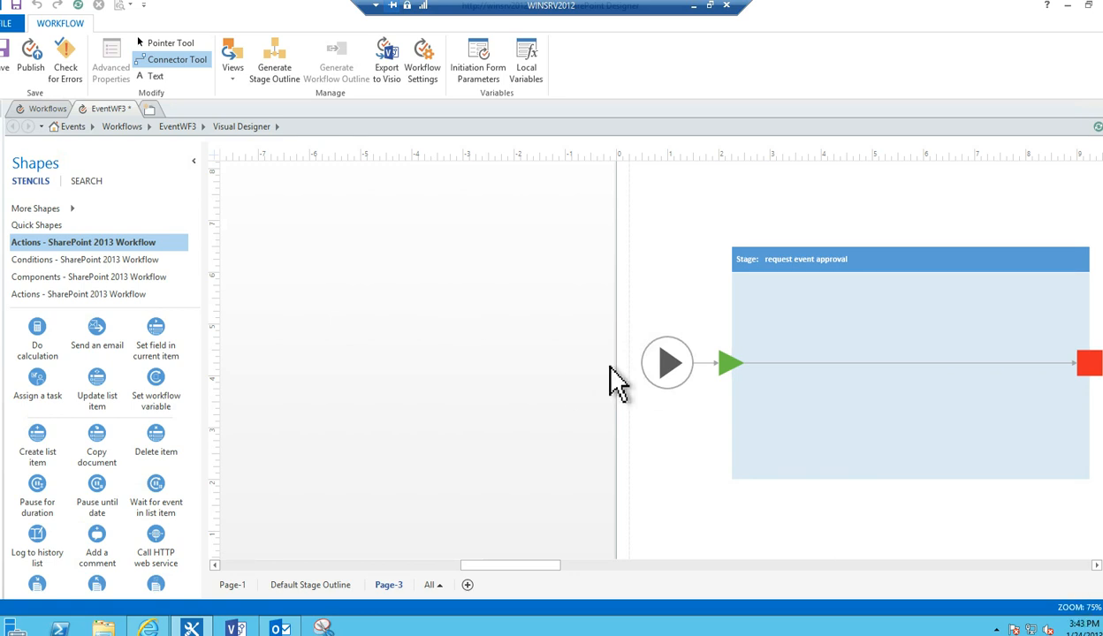
pyautogui.moveTo(189, 417); pyautogui.dragTo(197, 617)
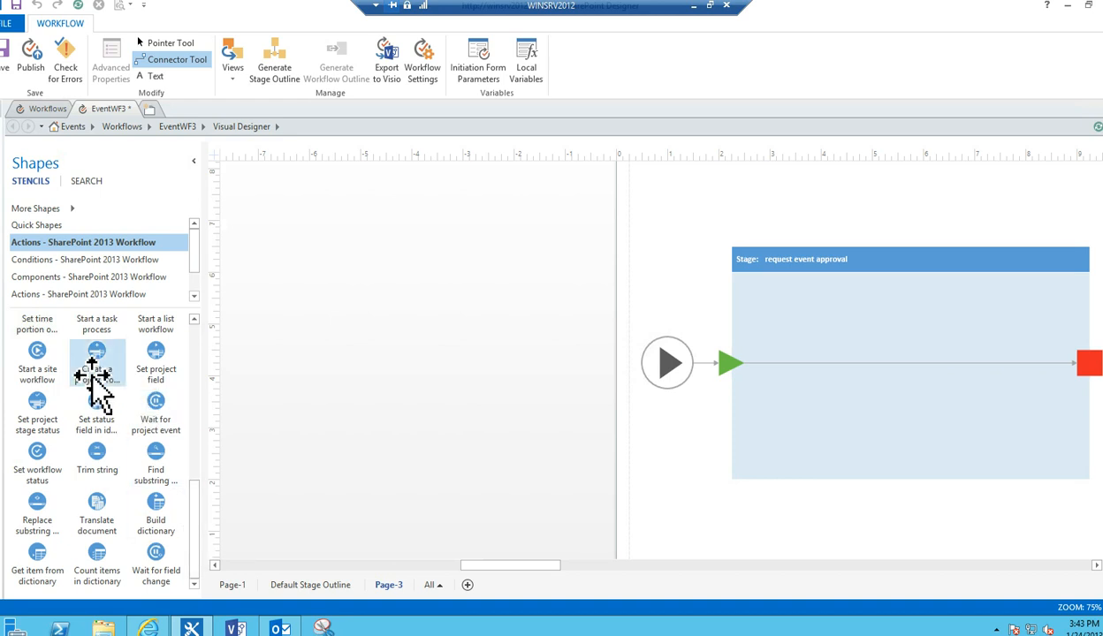
pyautogui.click(193, 319)
pyautogui.click(193, 320)
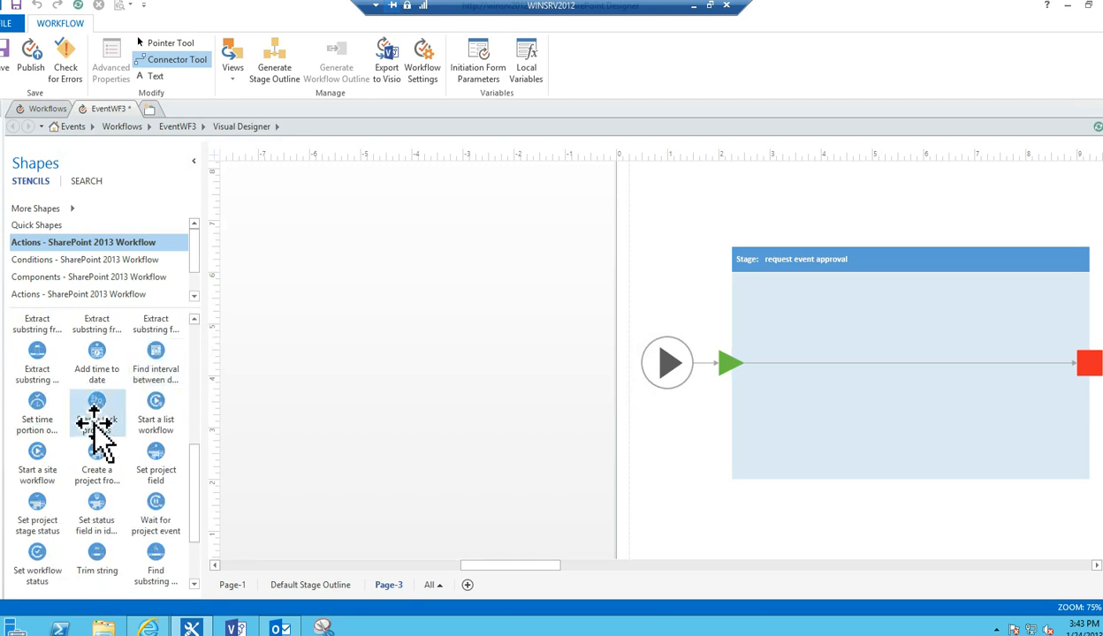
pyautogui.moveTo(96, 422); pyautogui.dragTo(837, 360)
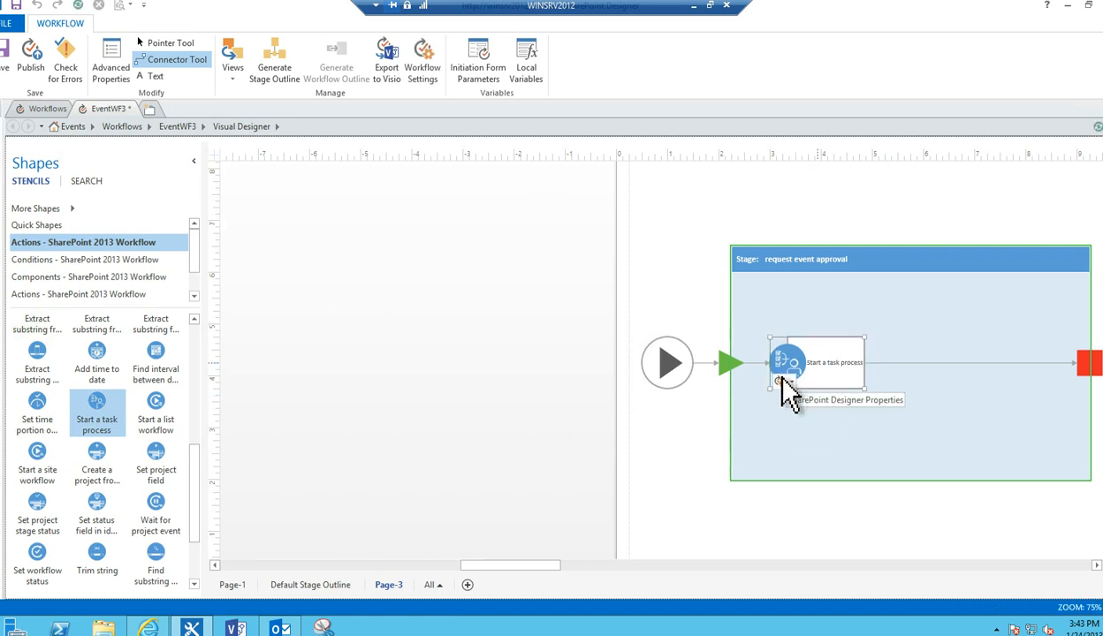
# View the process settings of the Start a task process action, leaving them without entering anything.
pyautogui.click(781, 382)
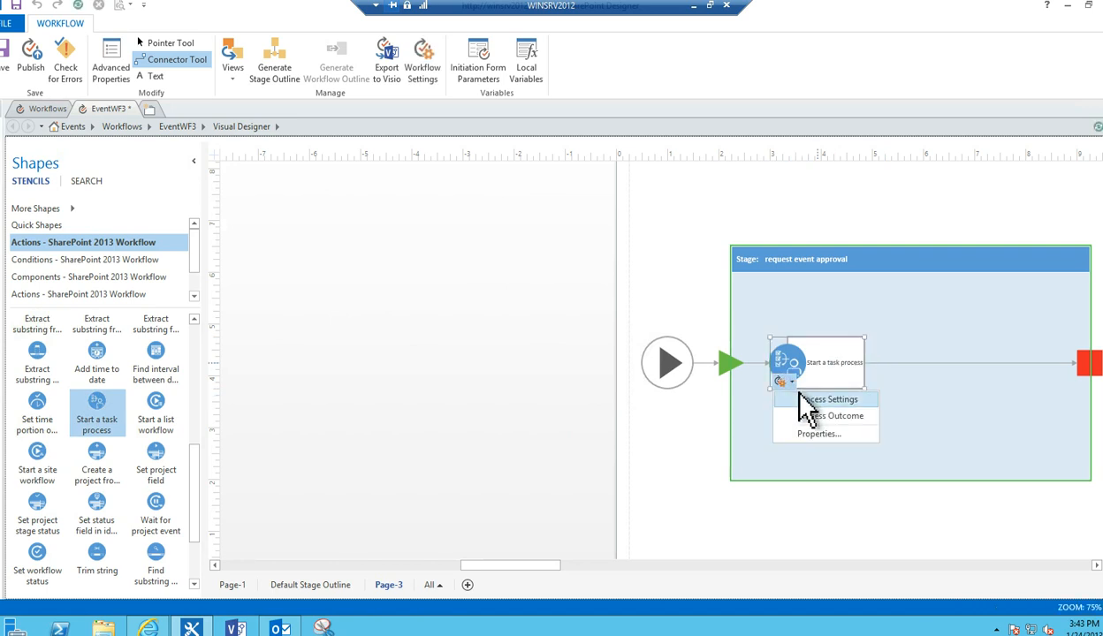
pyautogui.click(806, 399)
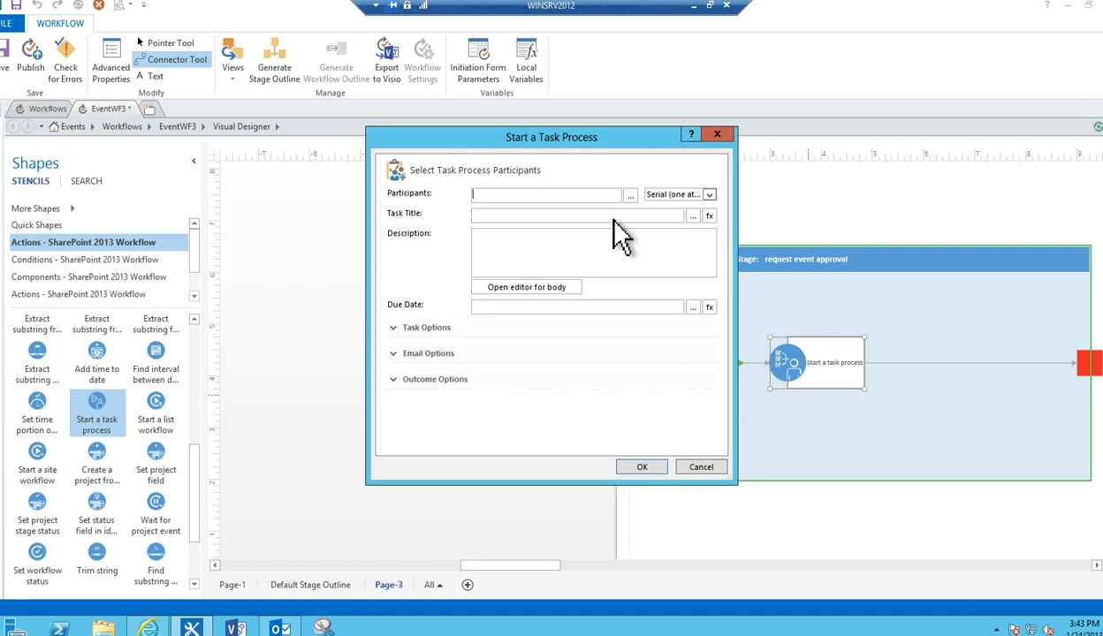
pyautogui.click(703, 469)
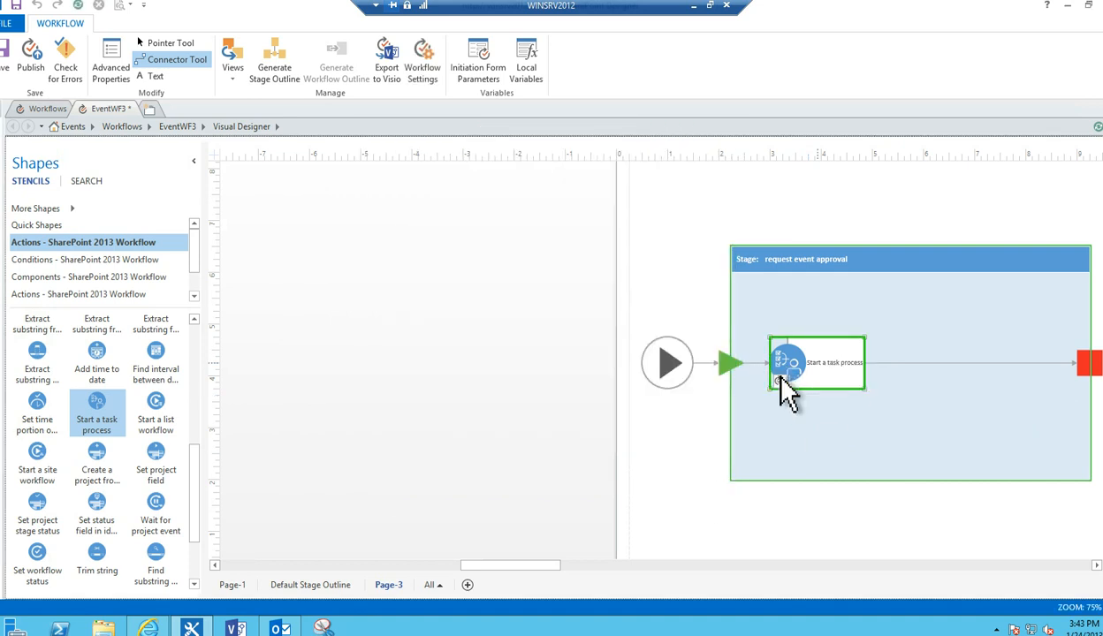
# View the properties of the Start a task process action, leaving them without making changes.
pyautogui.click(782, 382)
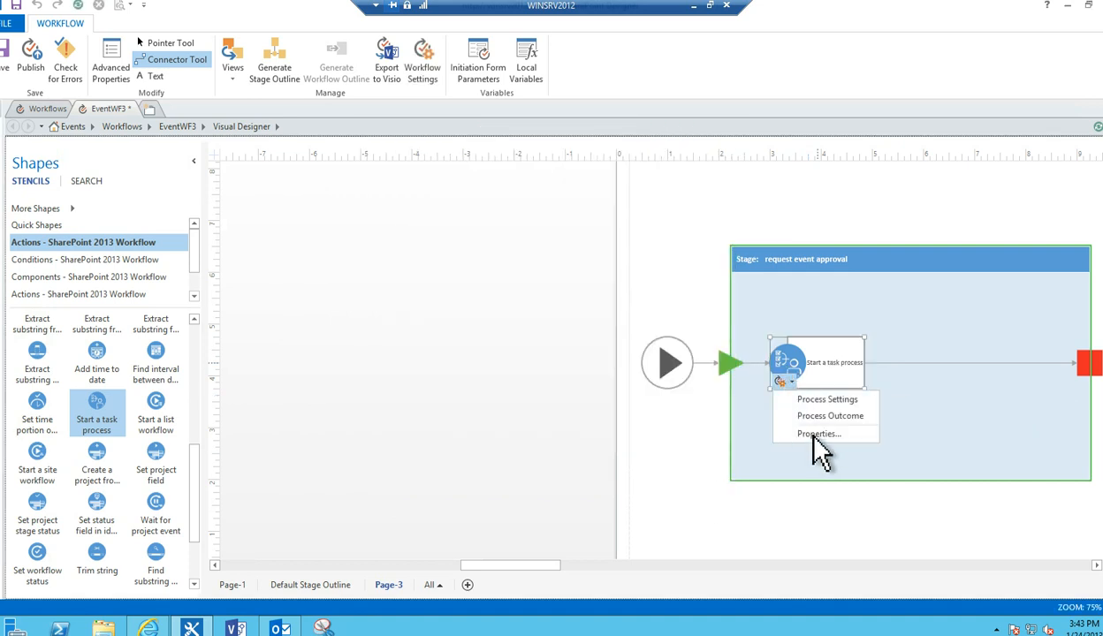
pyautogui.click(813, 434)
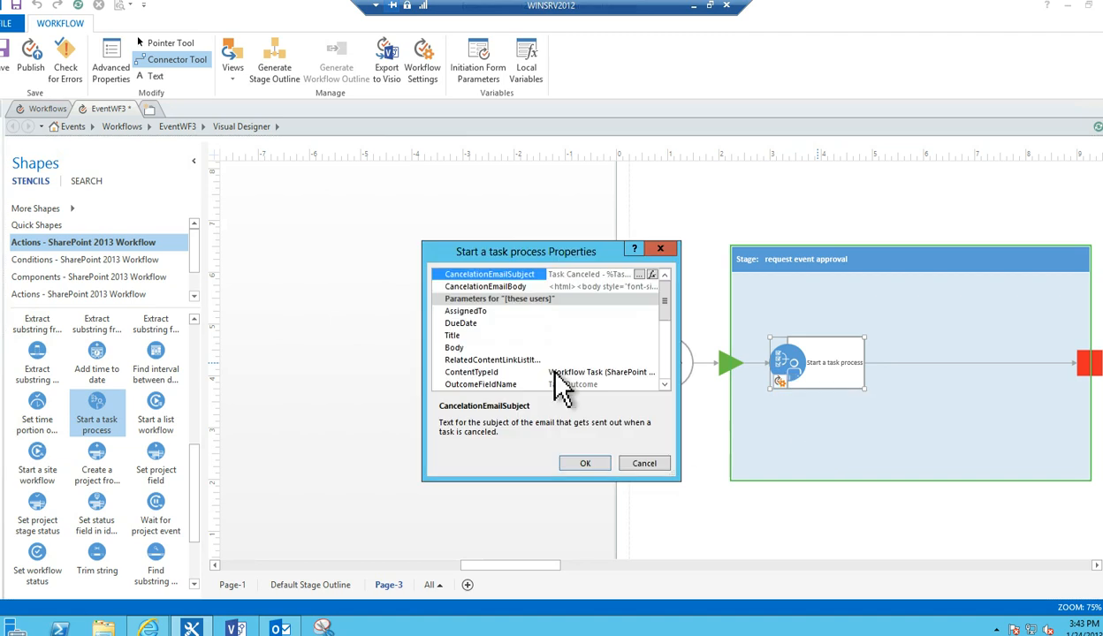
pyautogui.click(630, 463)
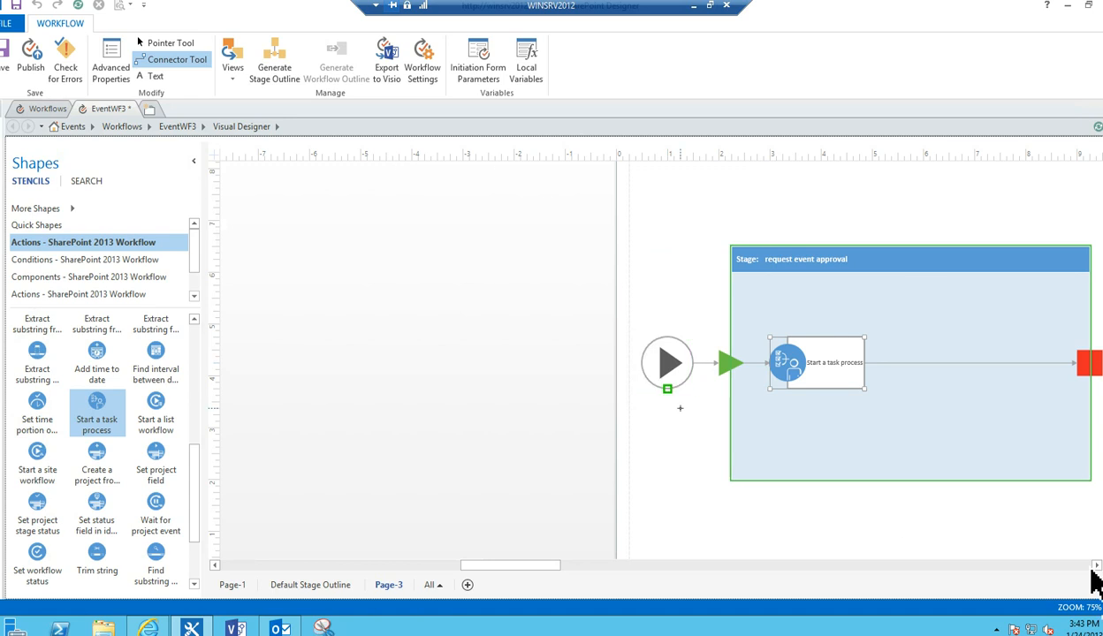
# Zoom the Page-3 drawing out to 50% and finally 25% to examine the whole chain of workflow stages.
pyautogui.click(1090, 608)
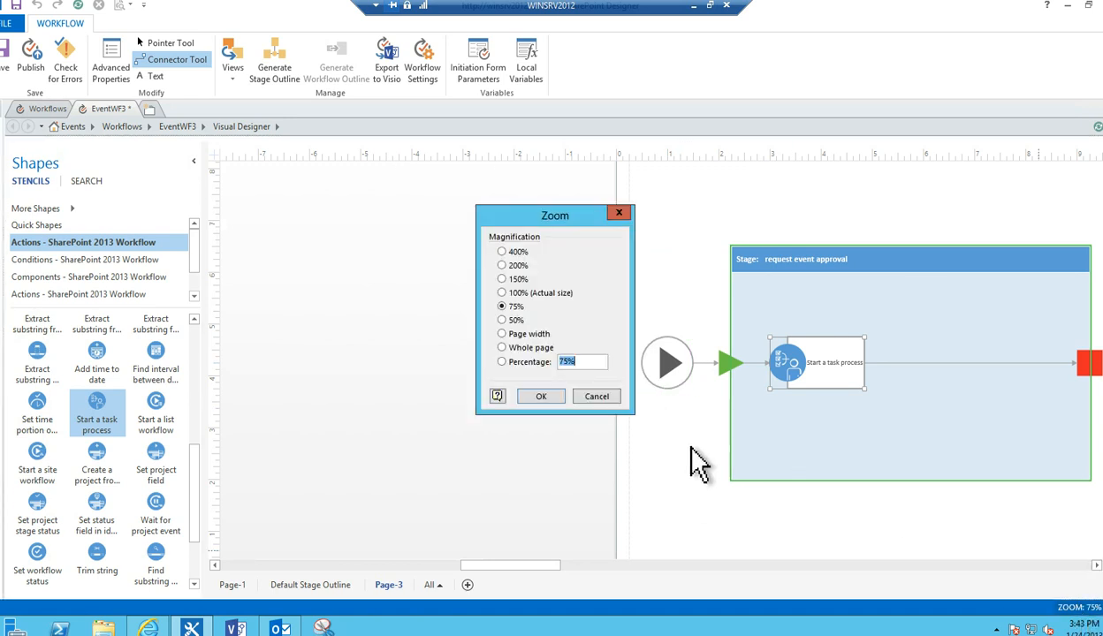
pyautogui.click(502, 319)
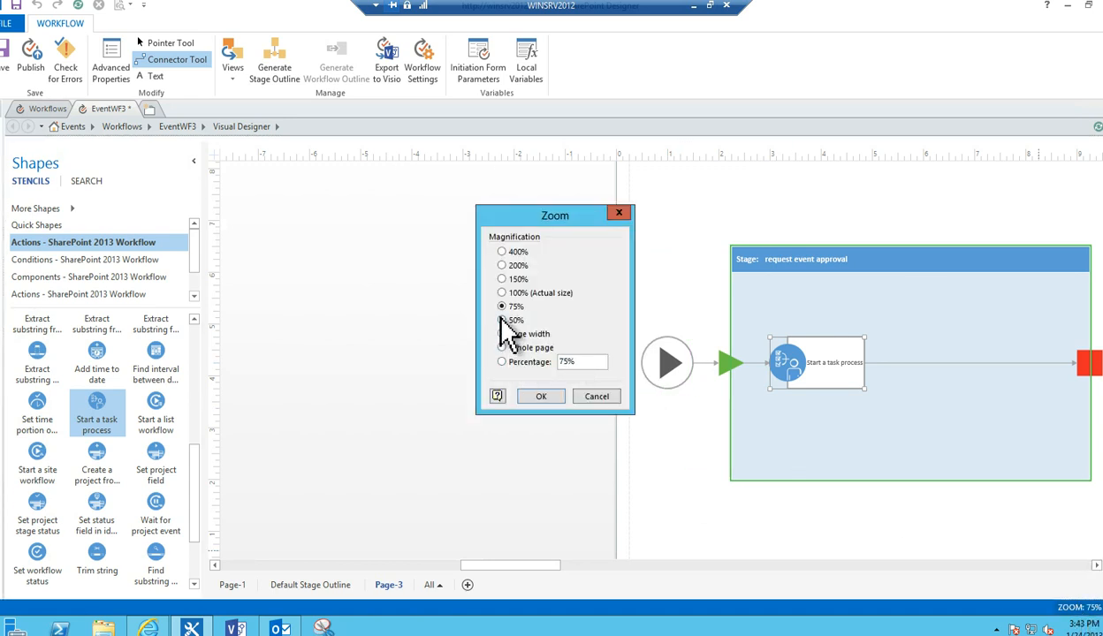
pyautogui.click(539, 397)
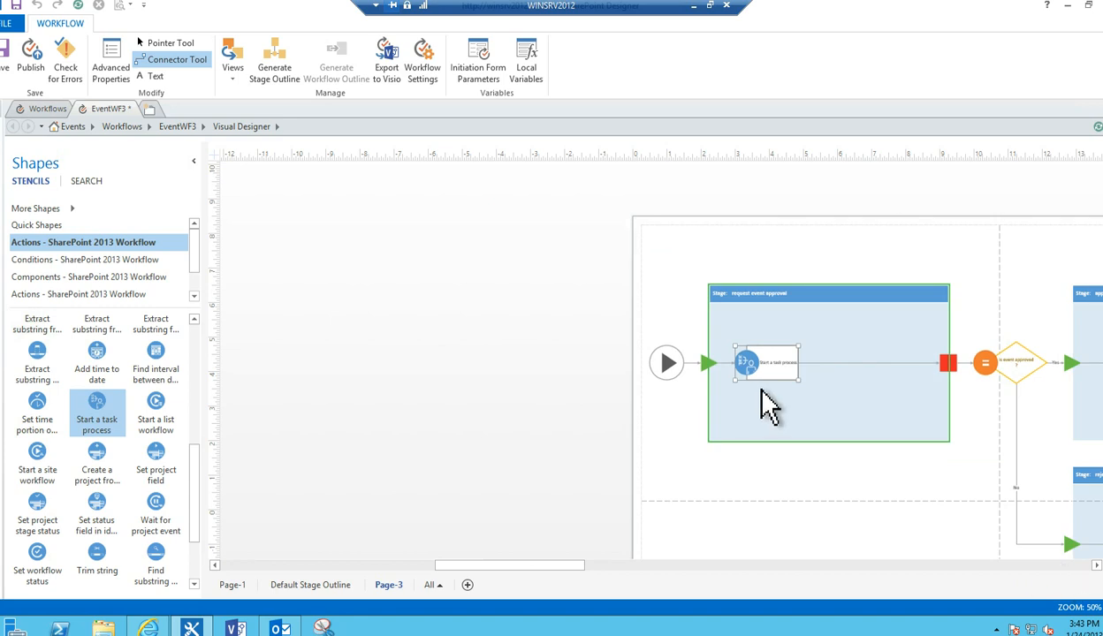
pyautogui.moveTo(531, 564); pyautogui.dragTo(626, 564)
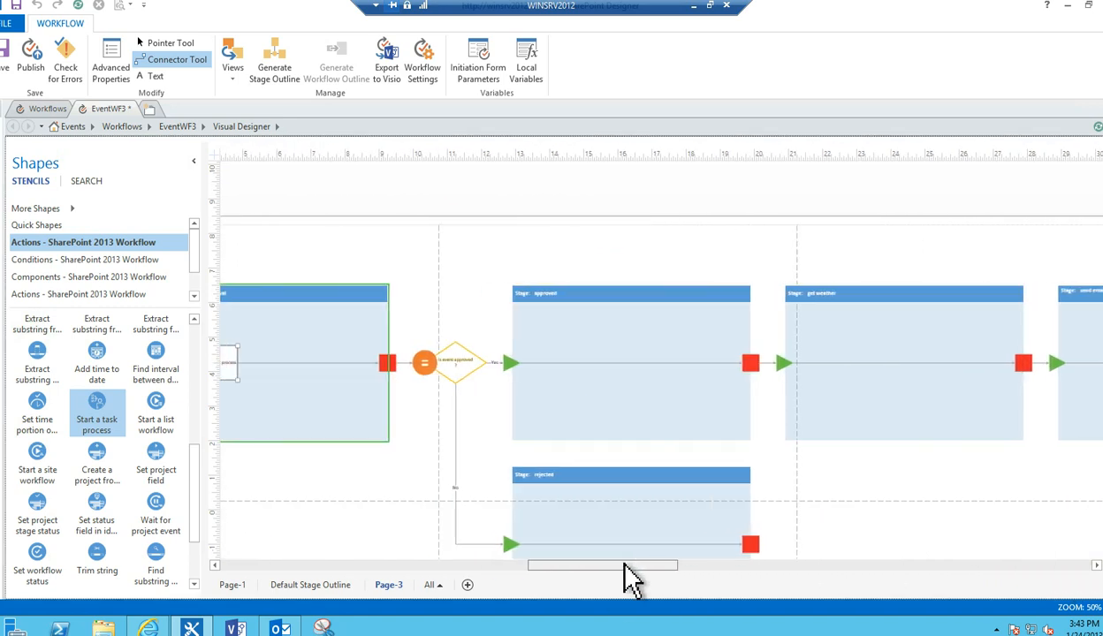
pyautogui.click(1089, 608)
pyautogui.write('25')
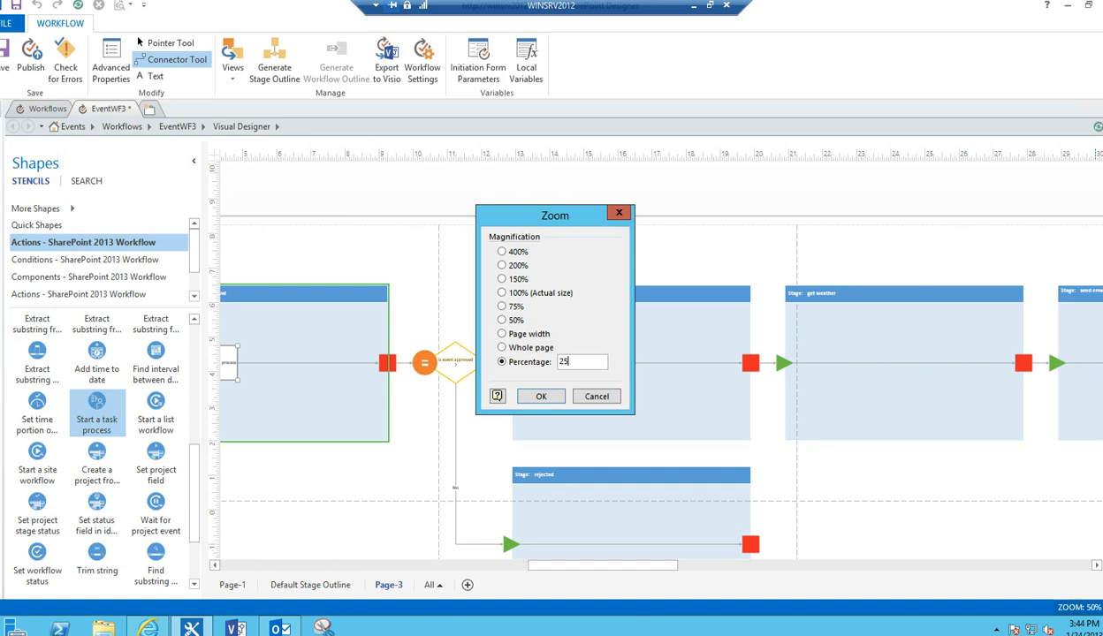
pyautogui.click(539, 395)
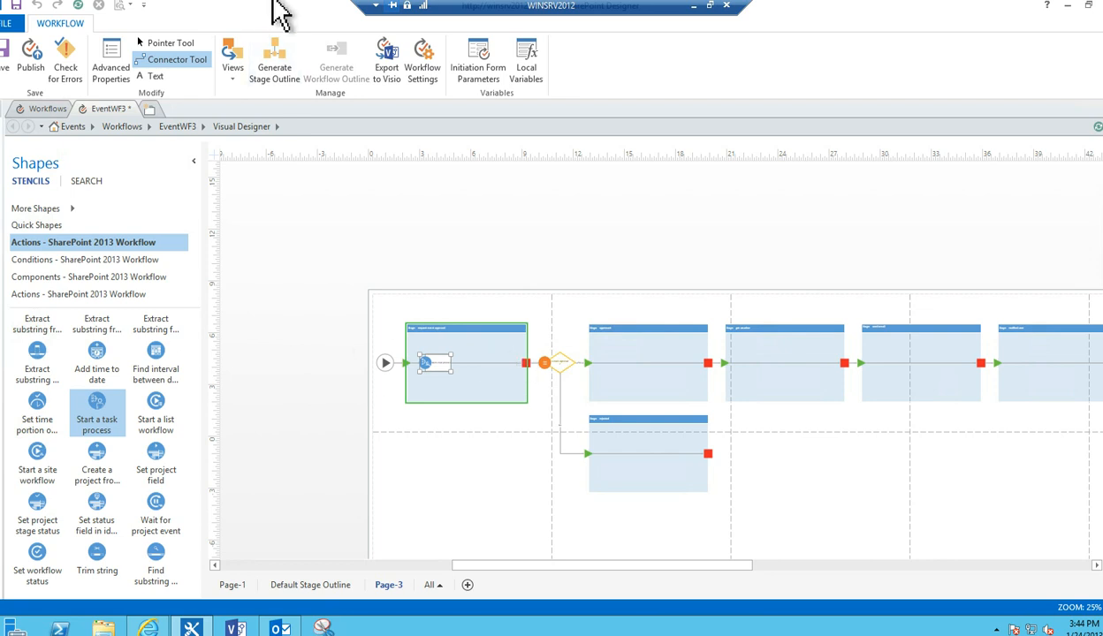
# Switch the EventWF3 workflow from the visual drawing to the Text-Based Designer.
pyautogui.click(233, 71)
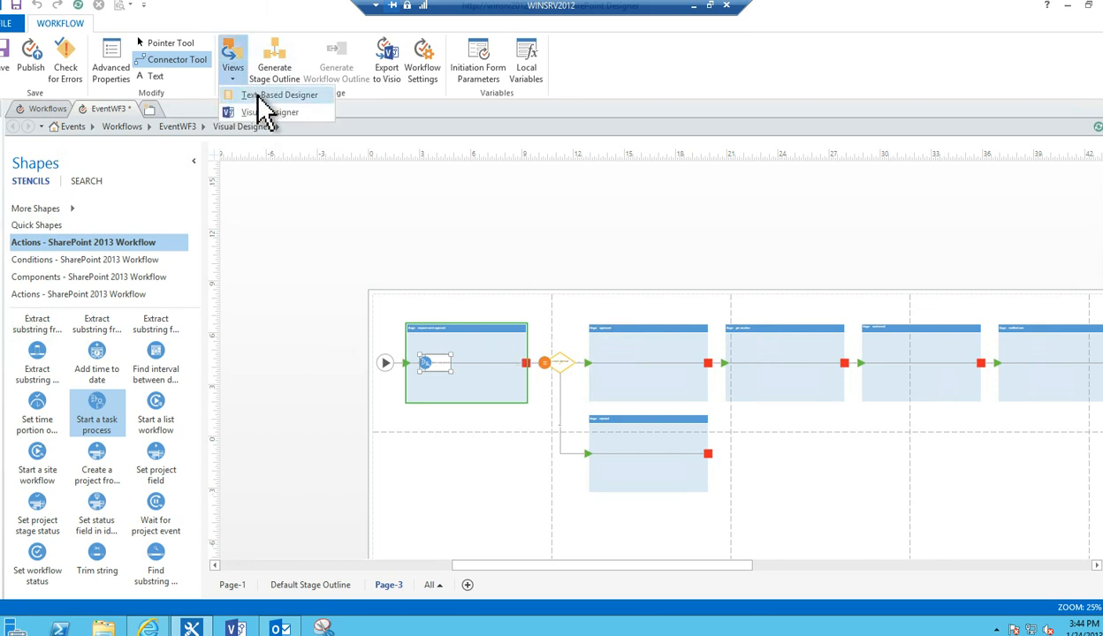
pyautogui.click(259, 95)
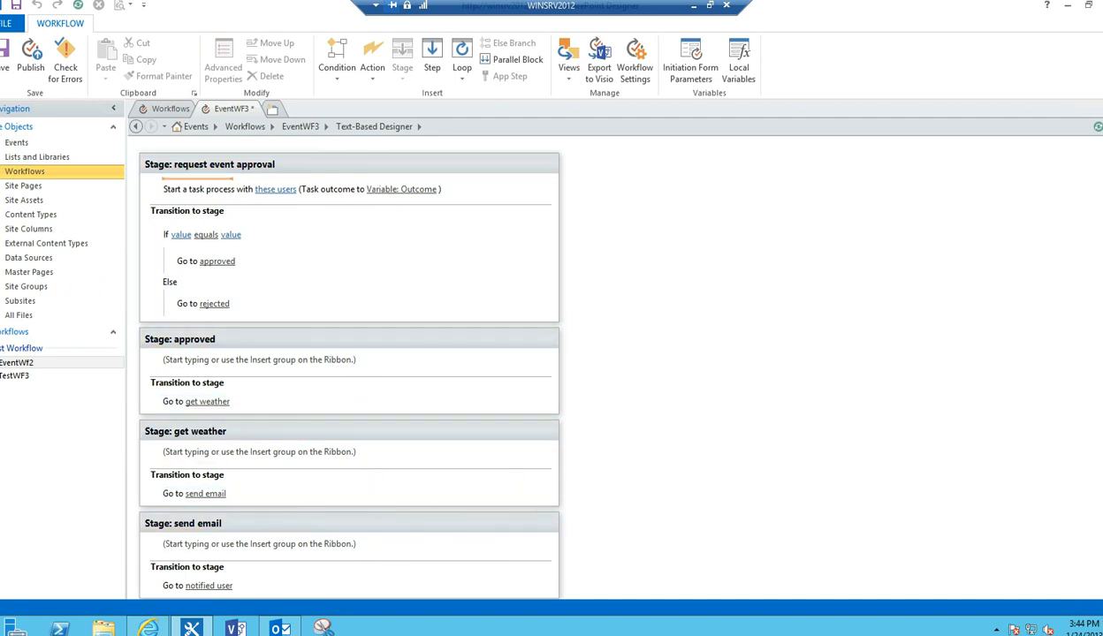
pyautogui.scroll(-1, 349, 363)
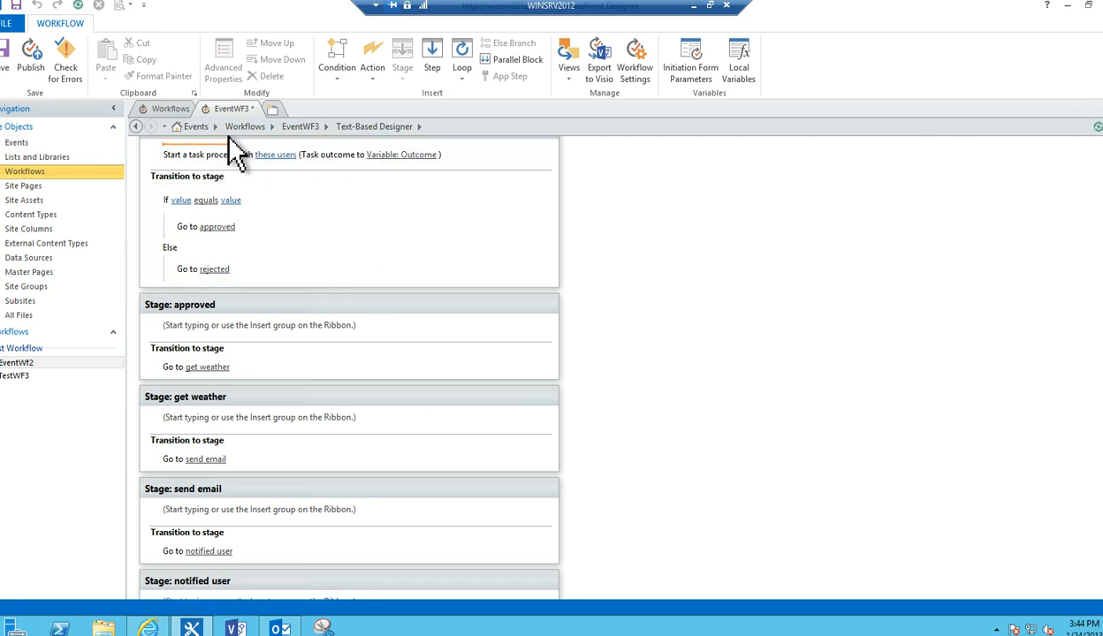
# Add the approver's user account as participant of the task process in the request event approval stage.
pyautogui.click(267, 156)
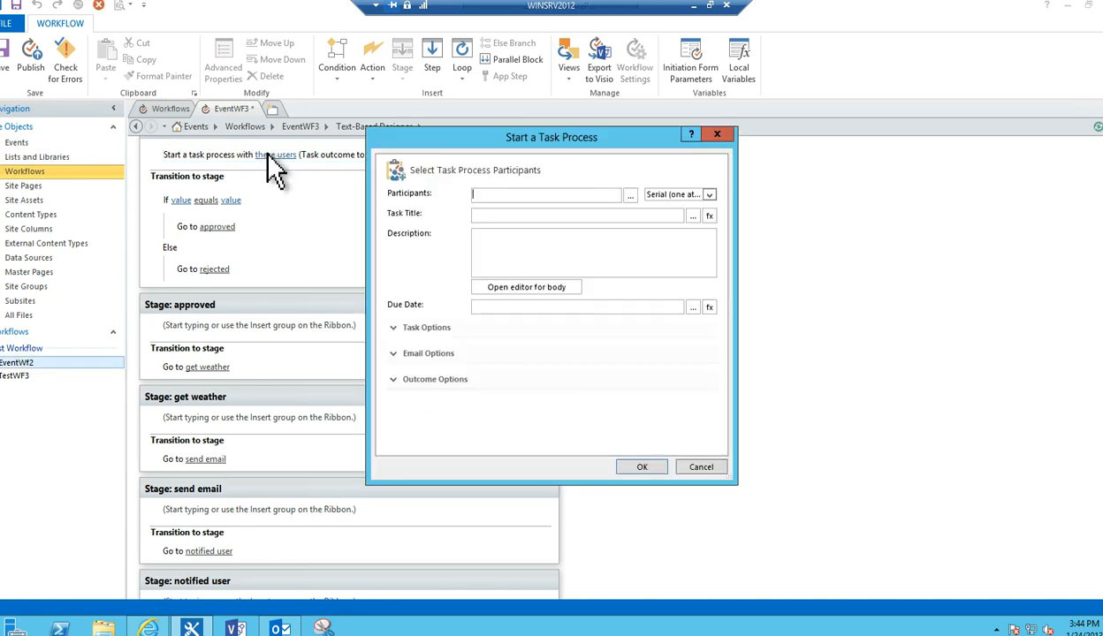
pyautogui.click(708, 194)
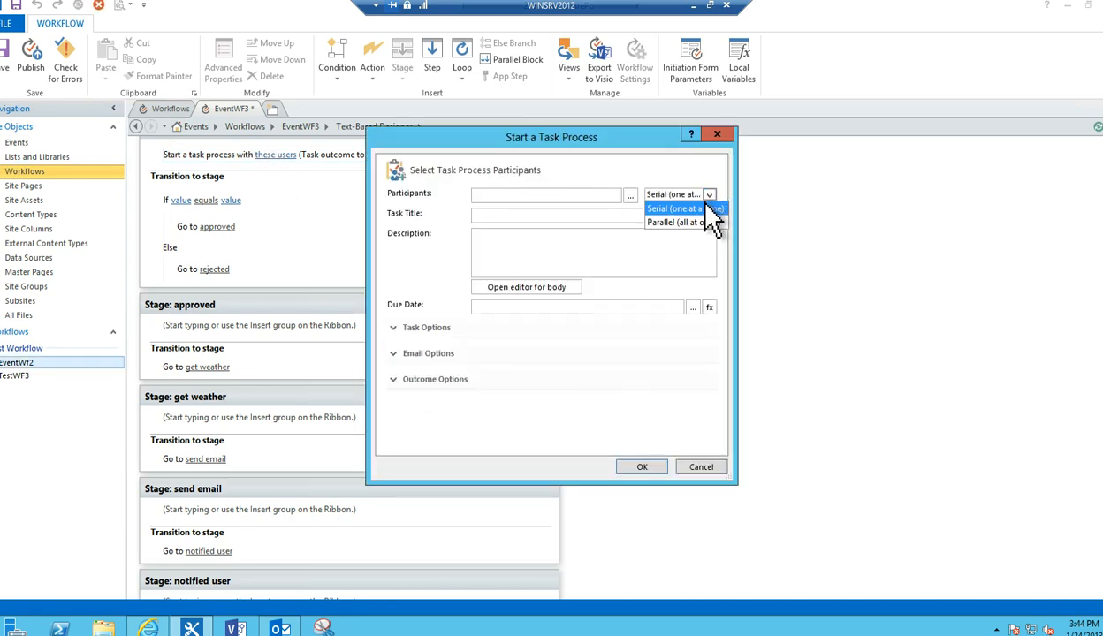
pyautogui.click(711, 208)
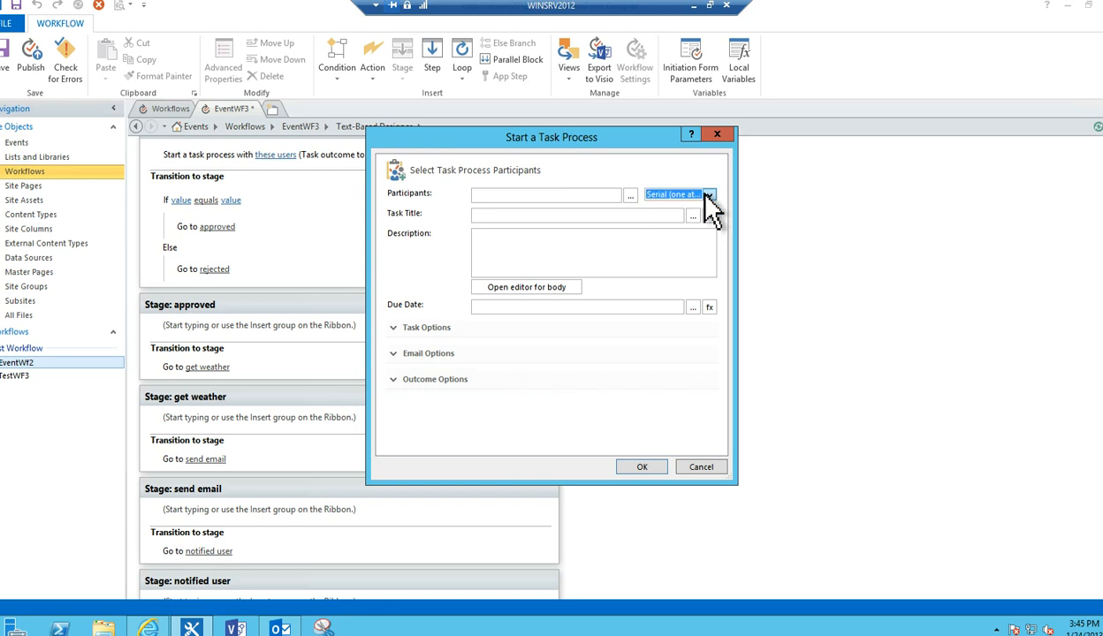
pyautogui.click(630, 195)
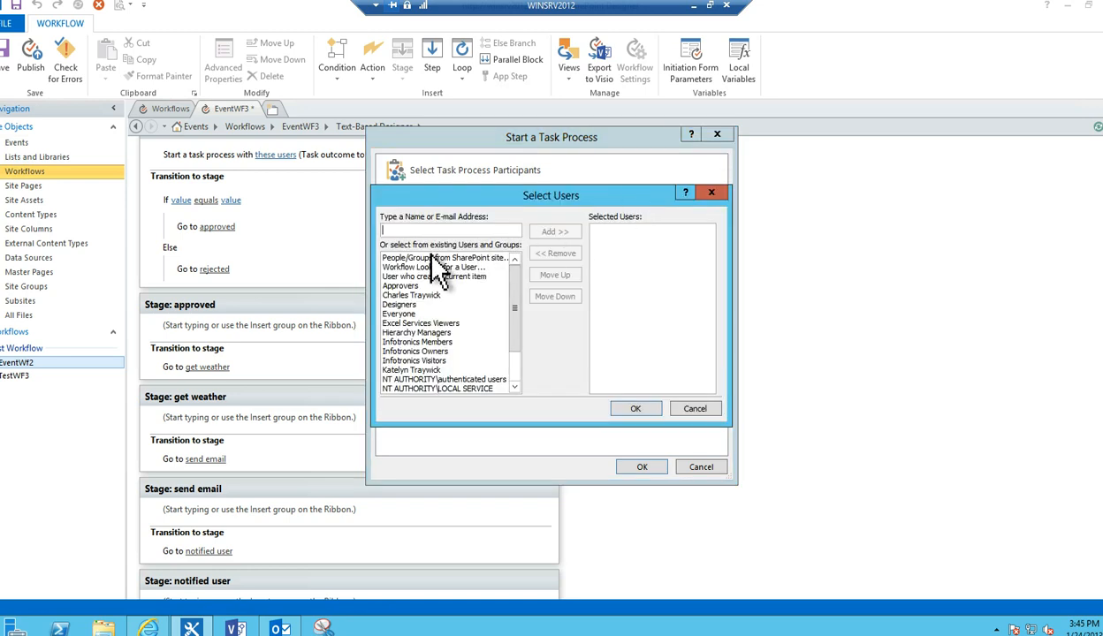
pyautogui.click(423, 372)
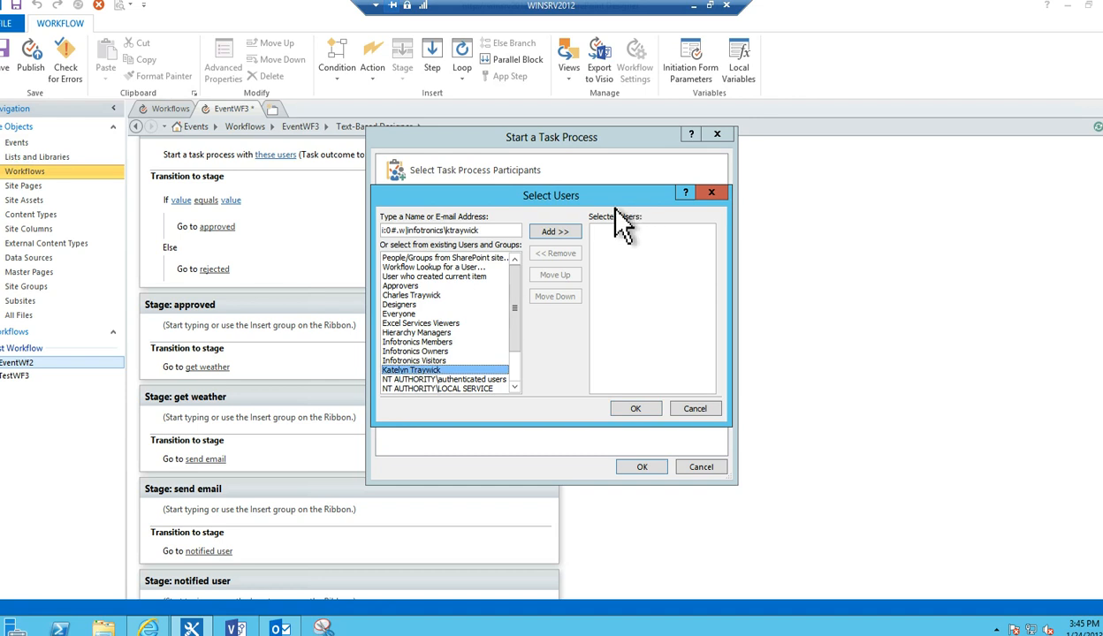
pyautogui.click(561, 231)
pyautogui.click(640, 410)
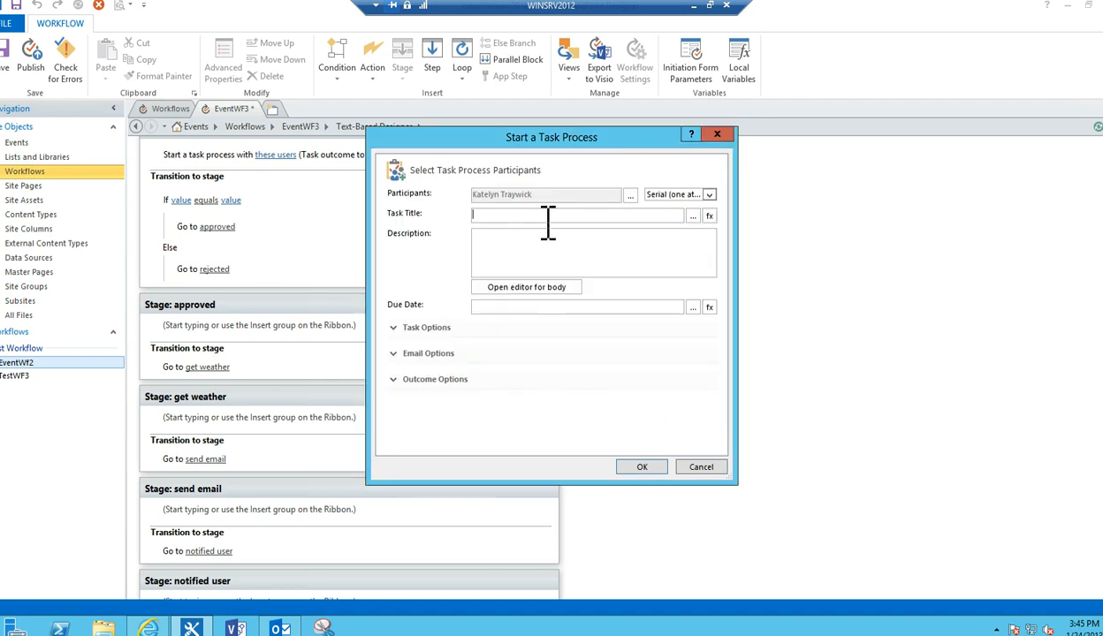
# Title the task Event Approval Request and set its participants to Parallel (all at once).
pyautogui.write('Event Approval Request')
pyautogui.click(709, 194)
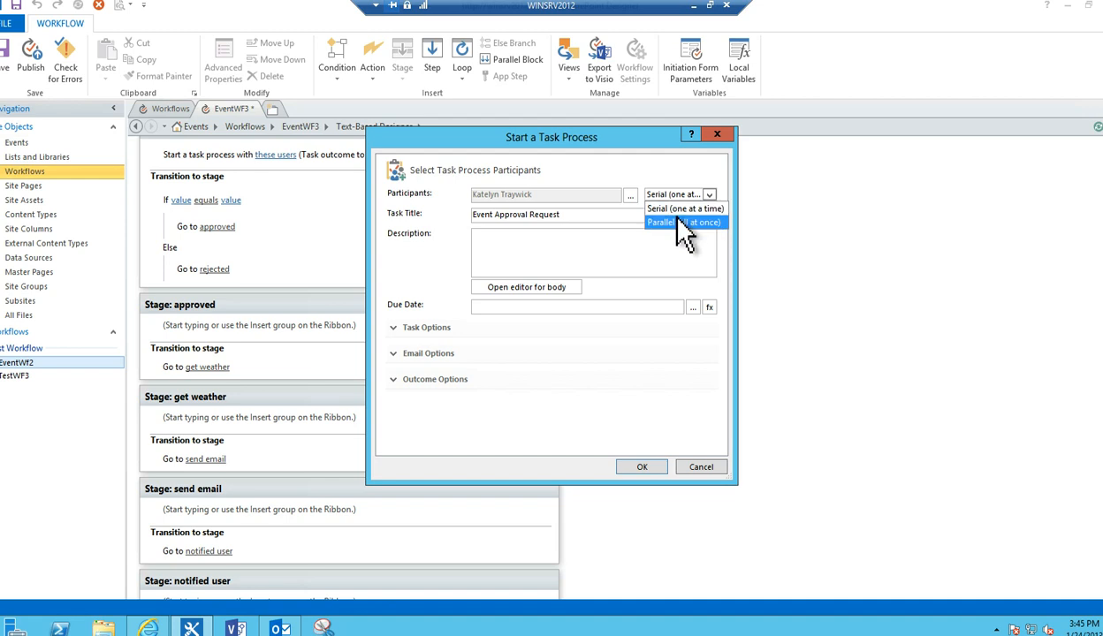
pyautogui.click(678, 222)
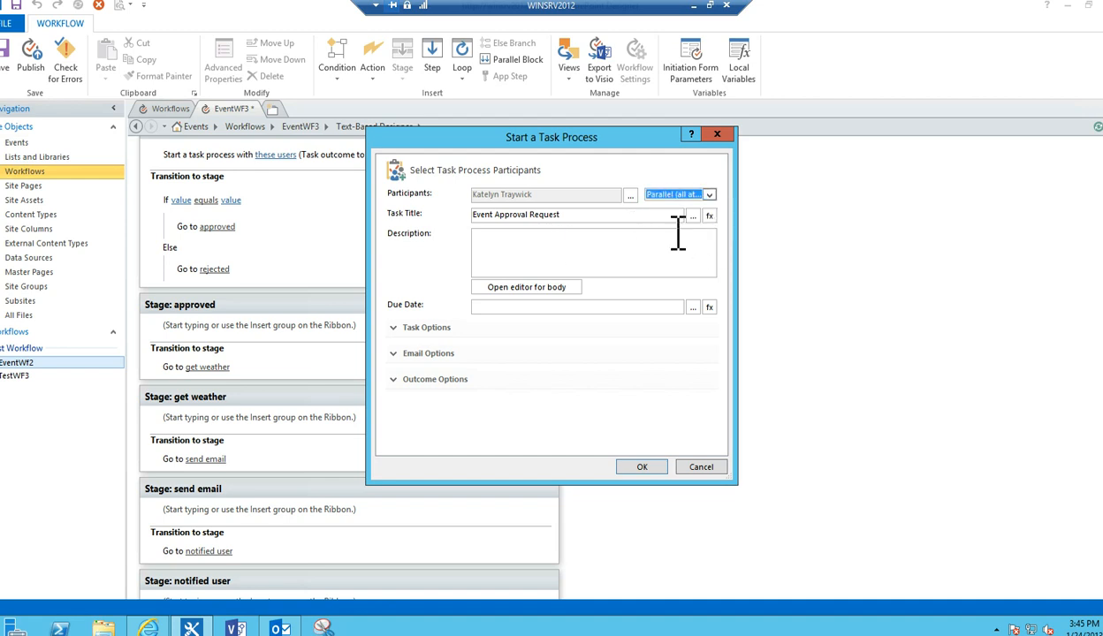
# View the task description's body editor without entering text and set the task's due date to the current date.
pyautogui.click(539, 287)
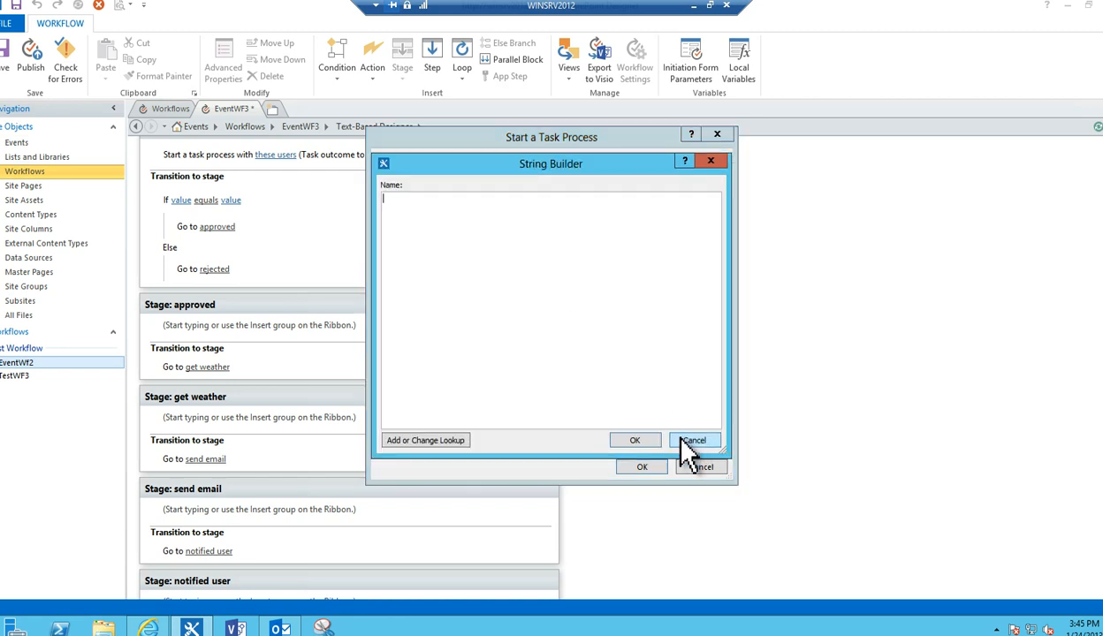
pyautogui.click(685, 440)
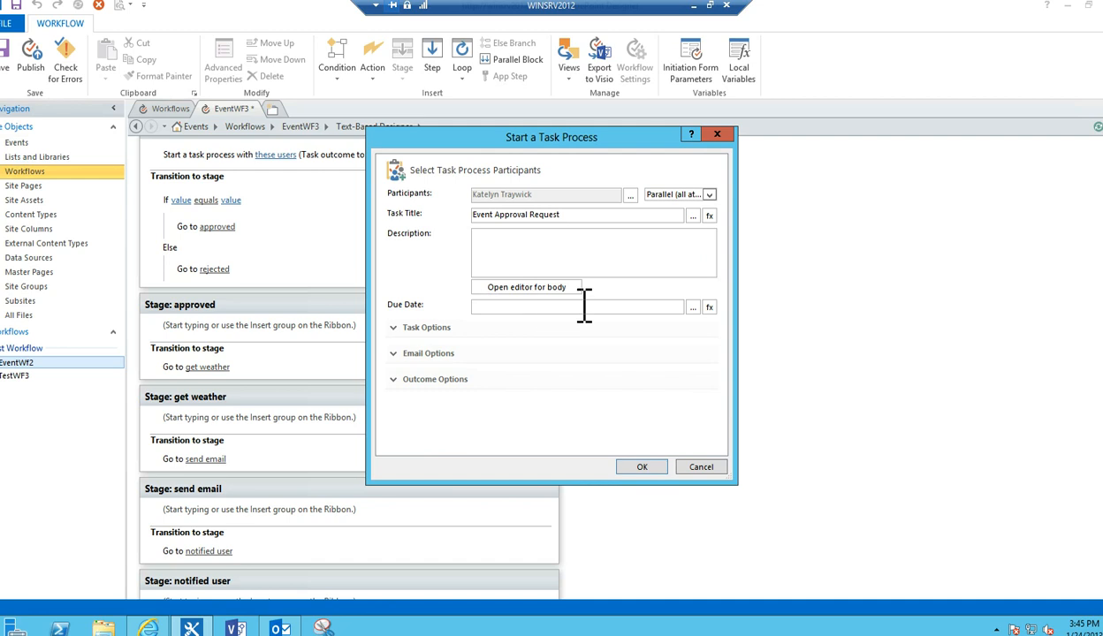
pyautogui.click(693, 307)
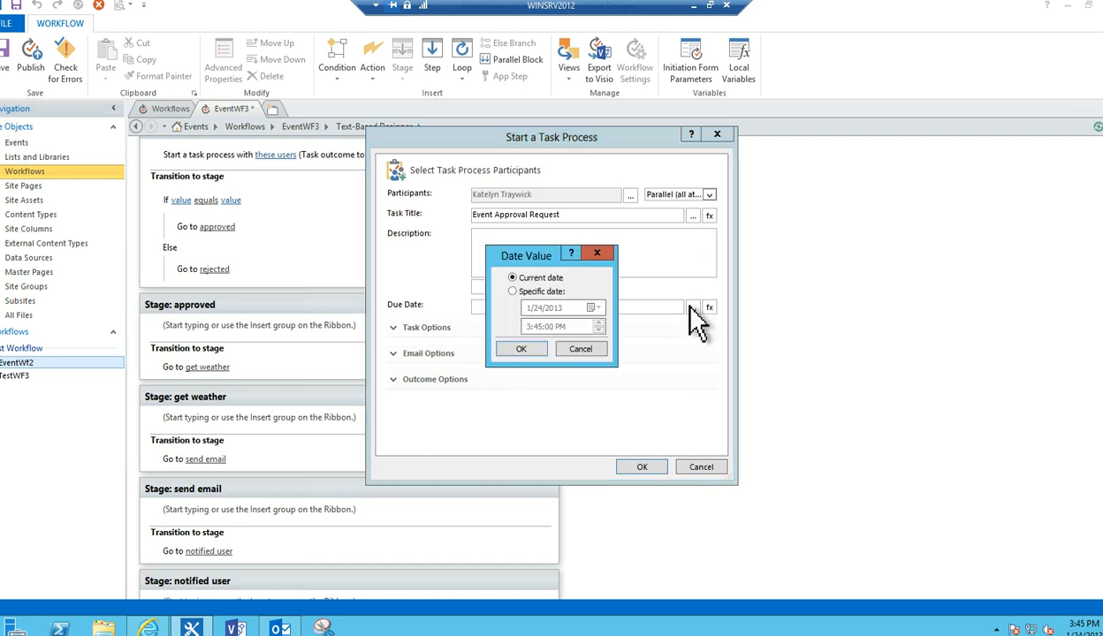
pyautogui.click(522, 350)
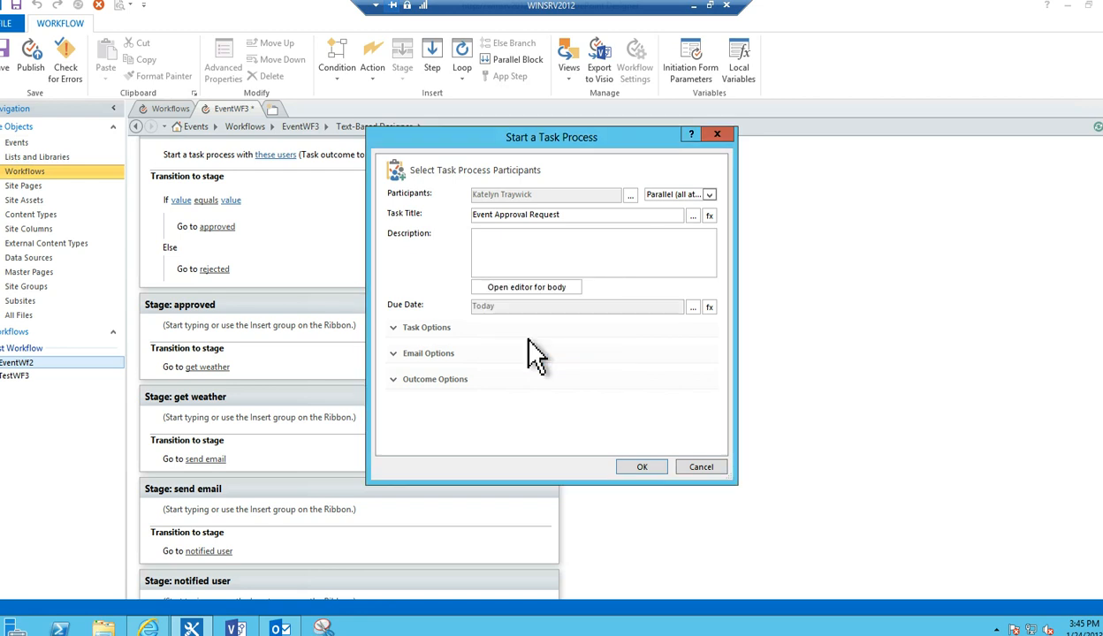
# Set the task's completion criteria to Wait for first response and its associated item to Current Item.
pyautogui.click(389, 328)
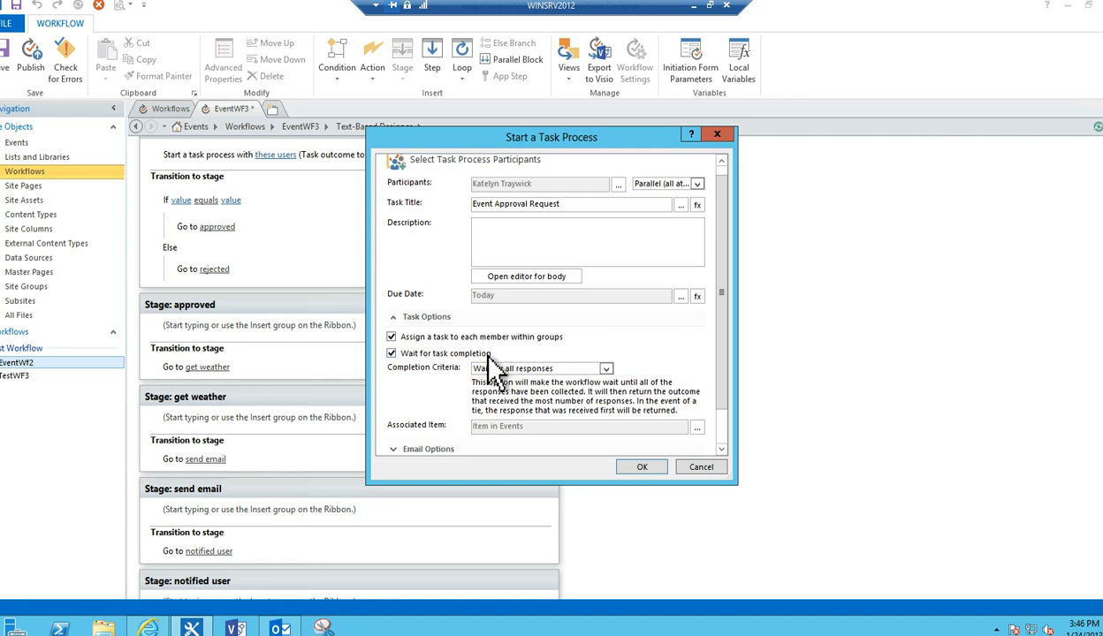
pyautogui.click(604, 369)
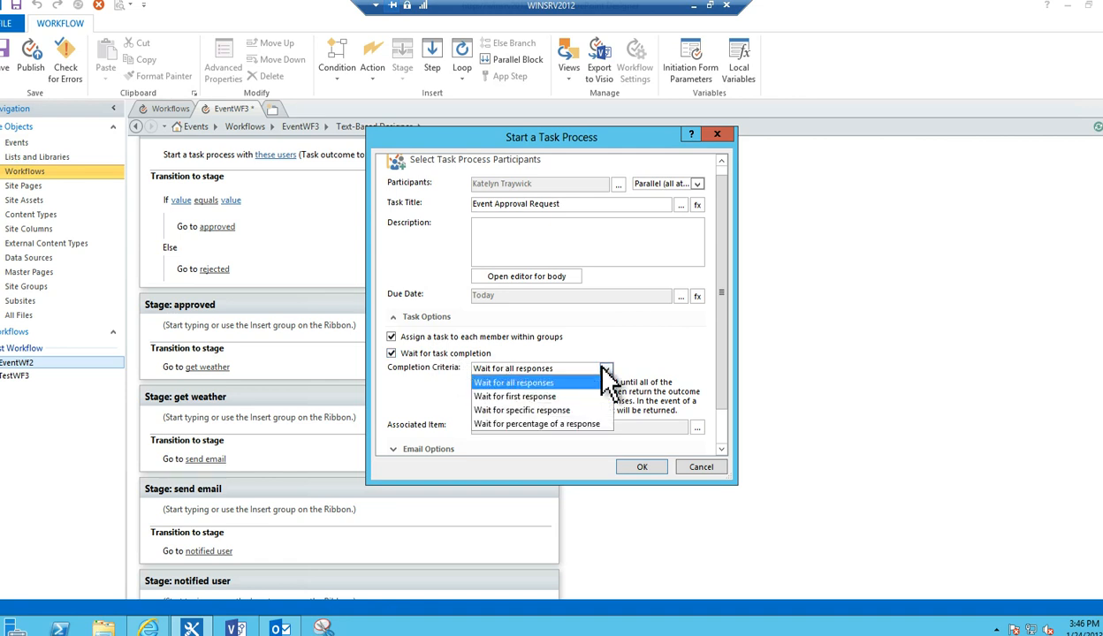
pyautogui.click(517, 397)
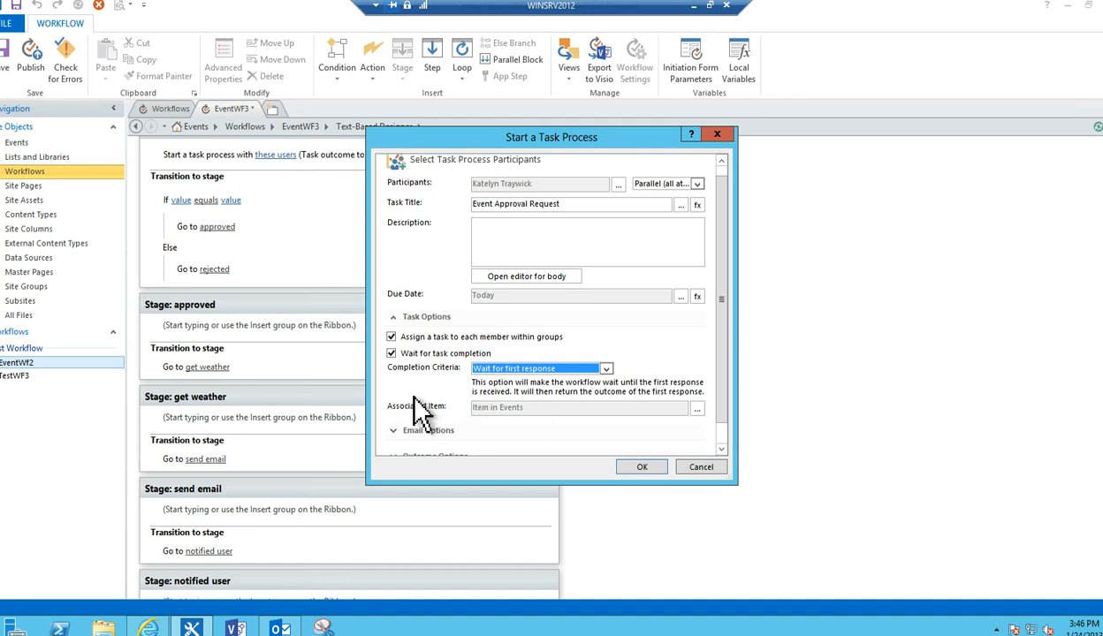
pyautogui.click(697, 409)
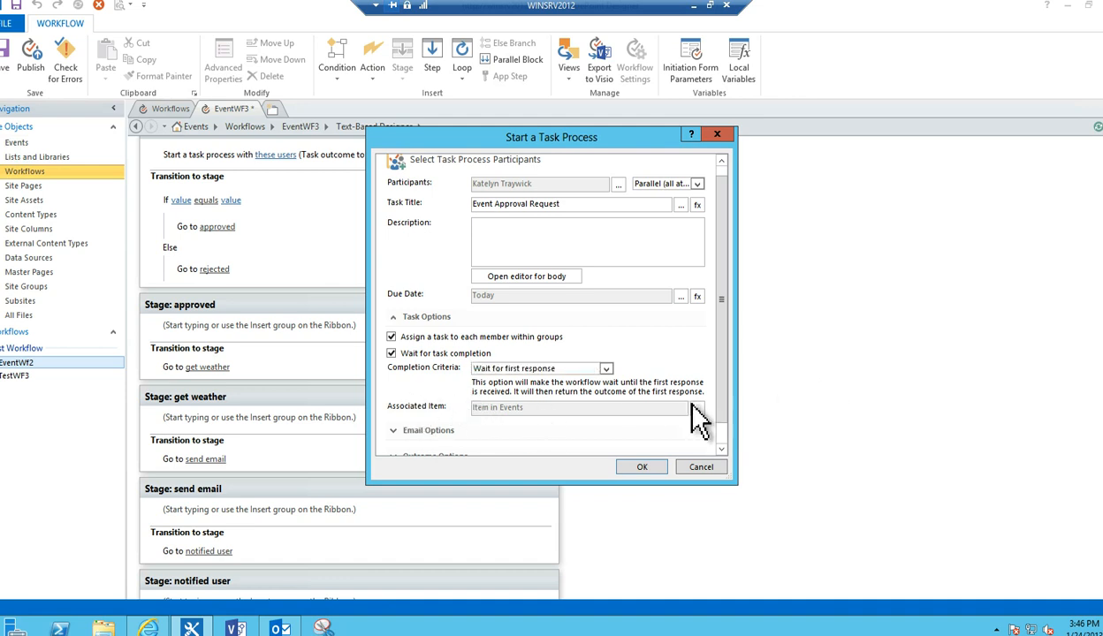
pyautogui.click(593, 326)
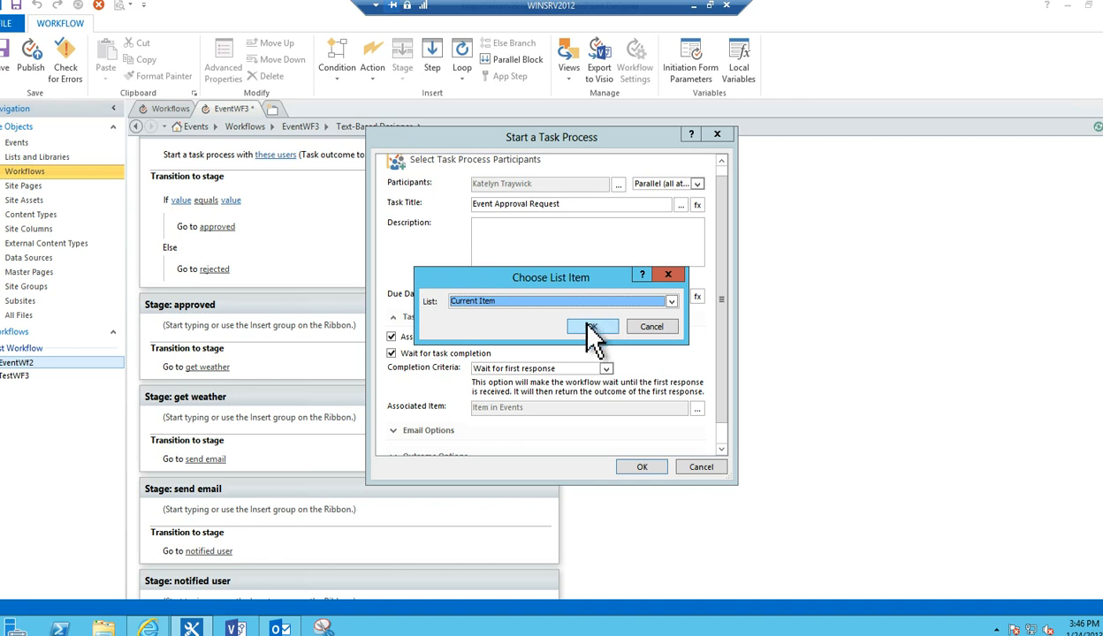
pyautogui.click(589, 327)
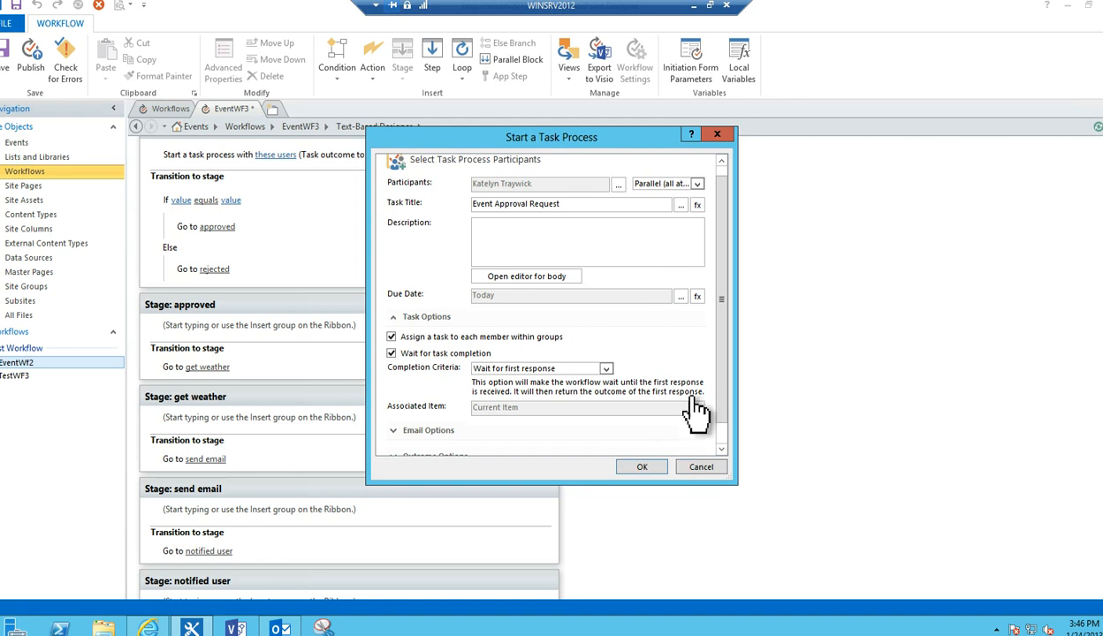
# Review the task creation email, accepting it as is, and enable sending task overdue emails.
pyautogui.click(721, 449)
pyautogui.click(721, 449)
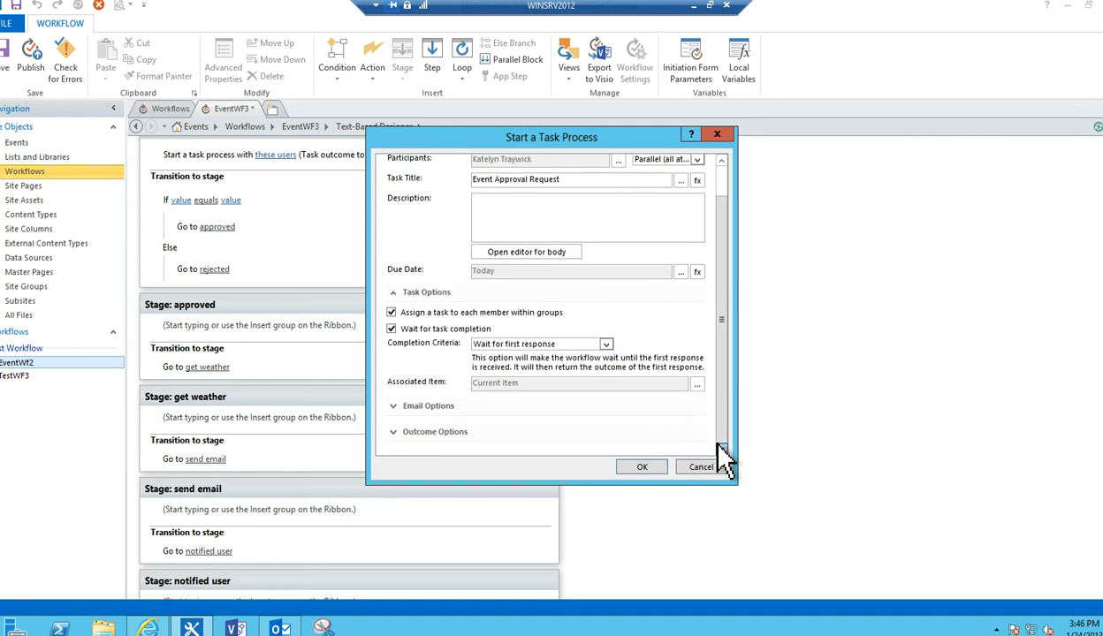
pyautogui.click(392, 407)
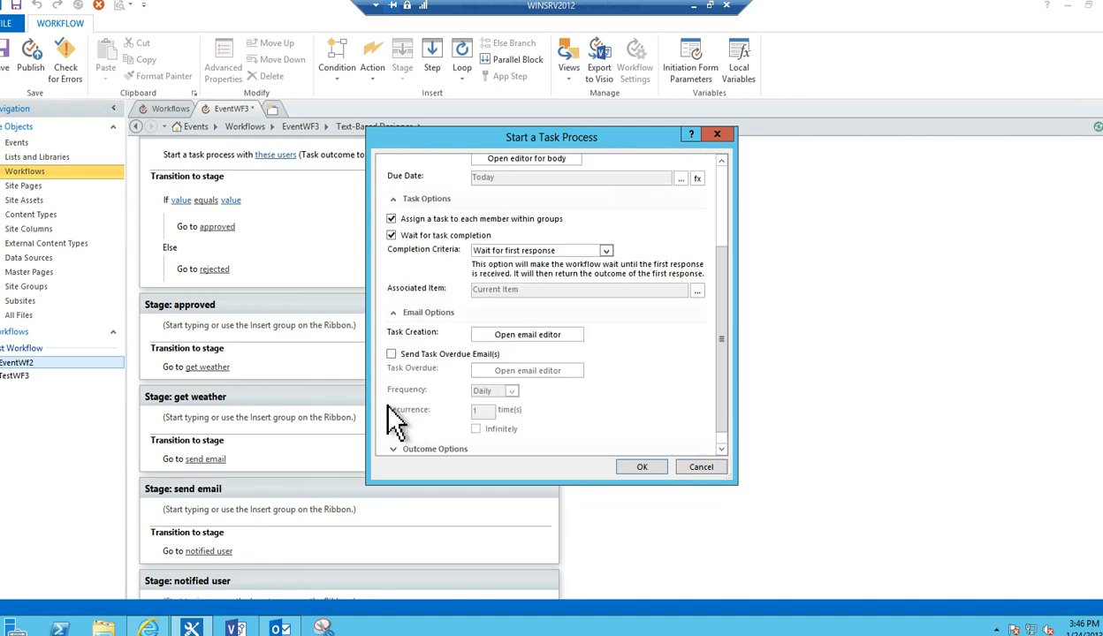
pyautogui.click(525, 336)
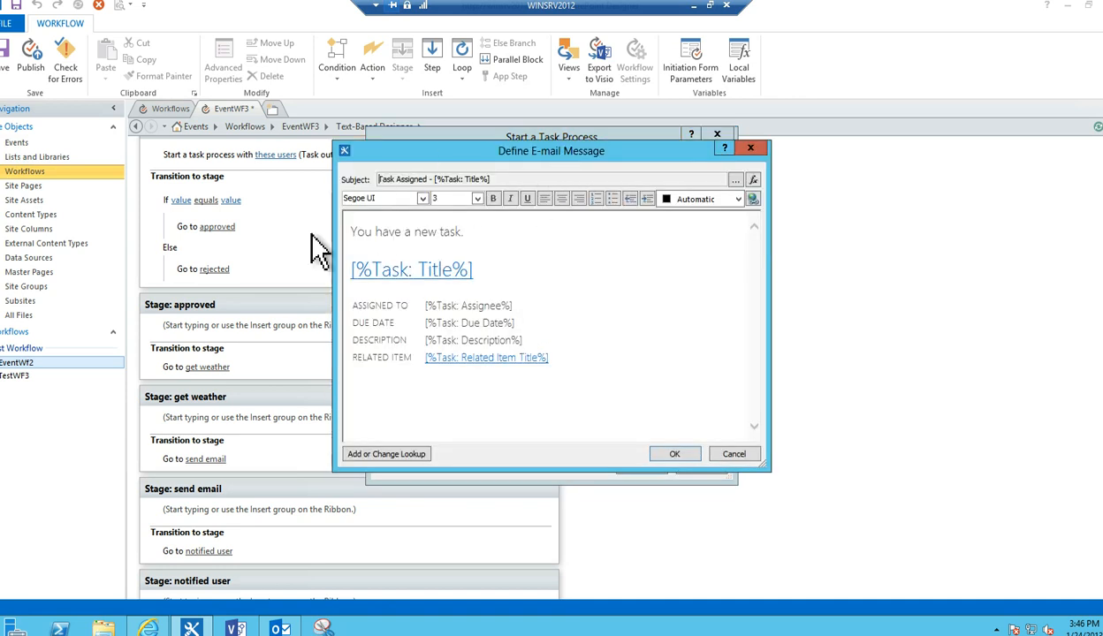
pyautogui.click(673, 455)
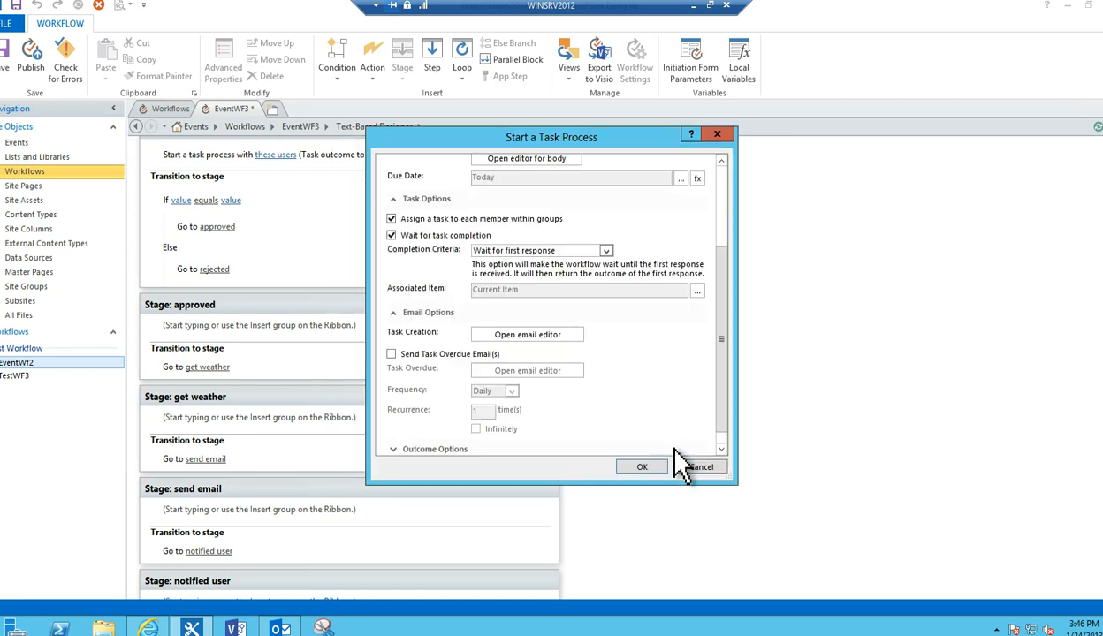
pyautogui.click(389, 355)
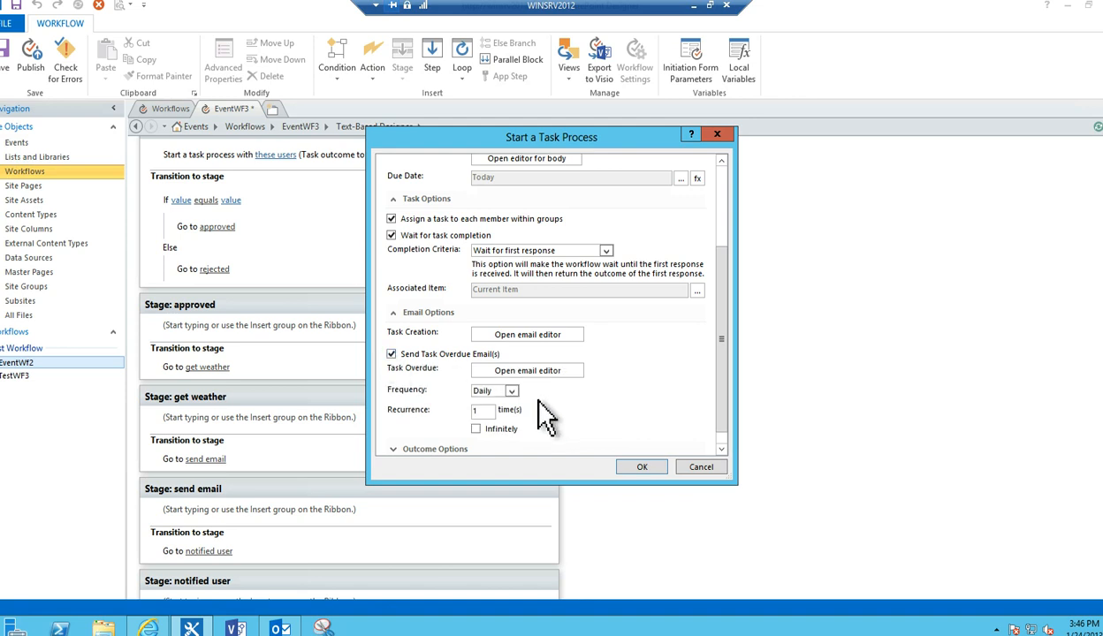
# Turn off the task overdue emails and expand the task's outcome options.
pyautogui.click(390, 353)
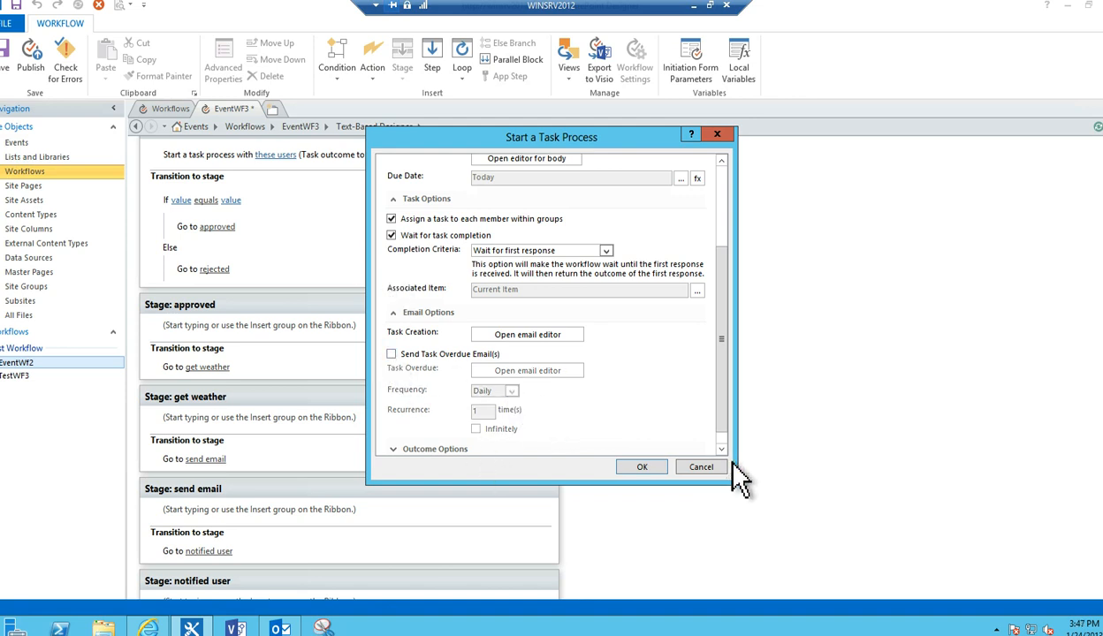
pyautogui.scroll(-2, 698, 433)
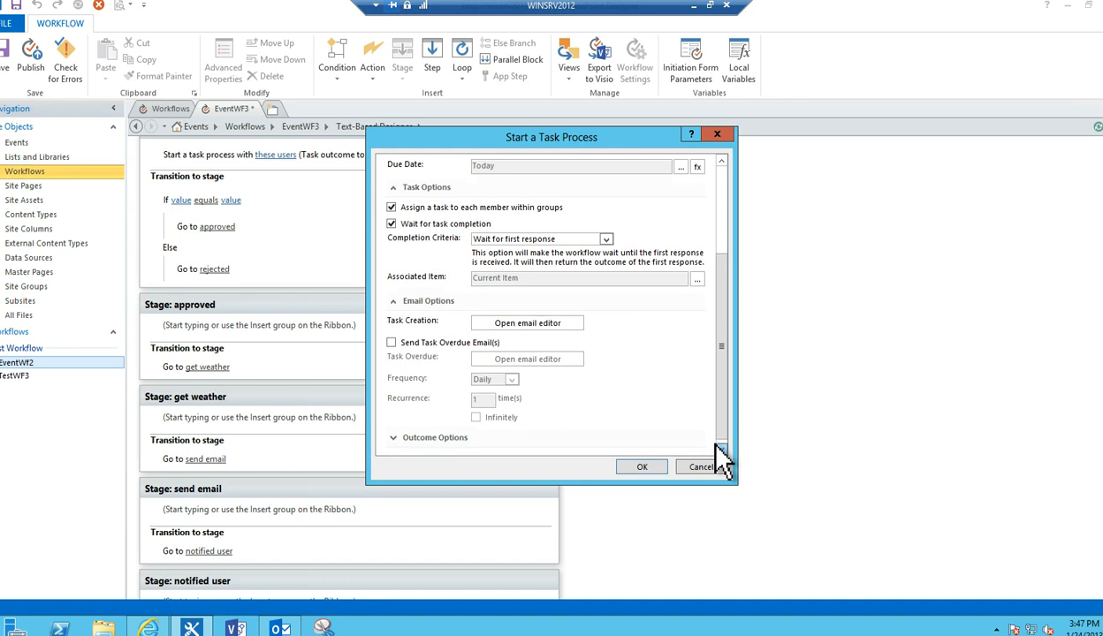
pyautogui.click(389, 432)
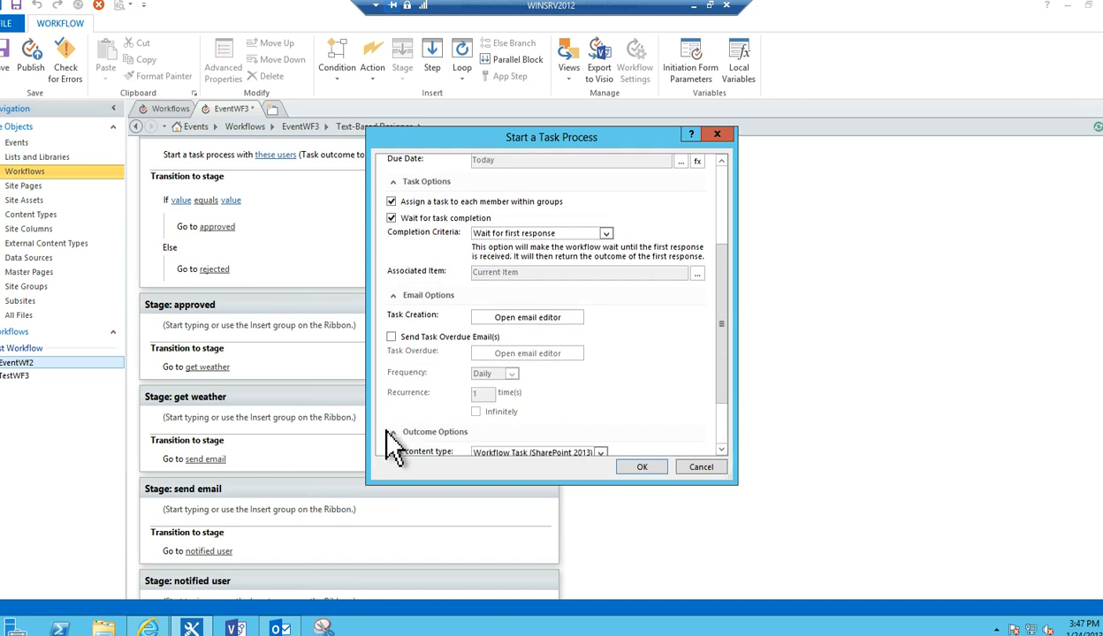
pyautogui.scroll(-4, 725, 455)
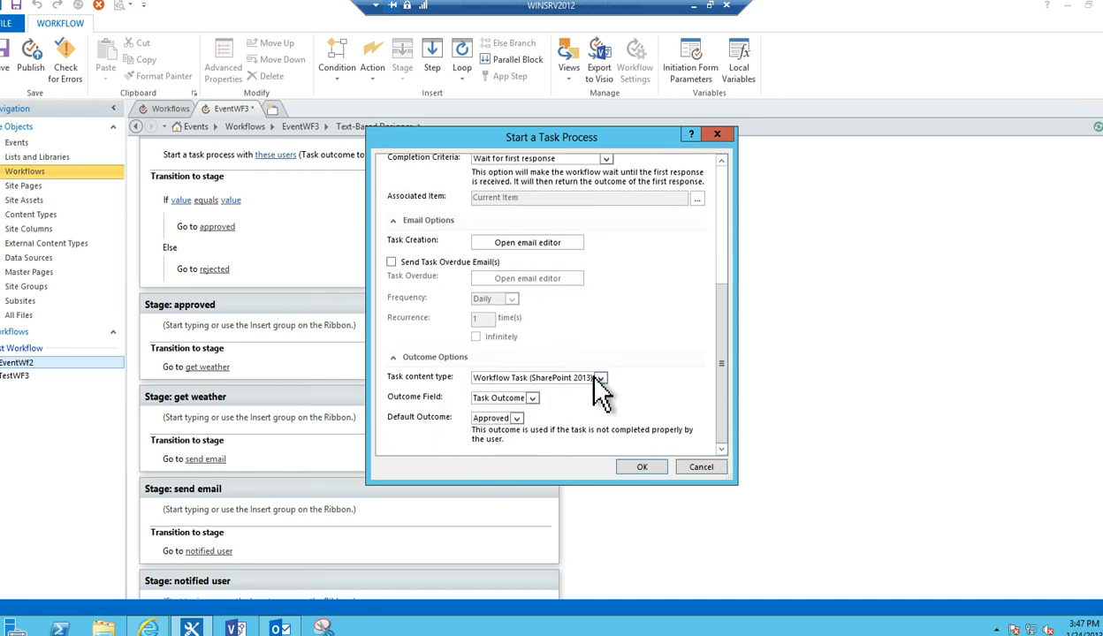
# Keep Workflow Task (SharePoint 2013), Task Outcome and Approved as the task's outcome options, and accept the task process settings.
pyautogui.click(597, 379)
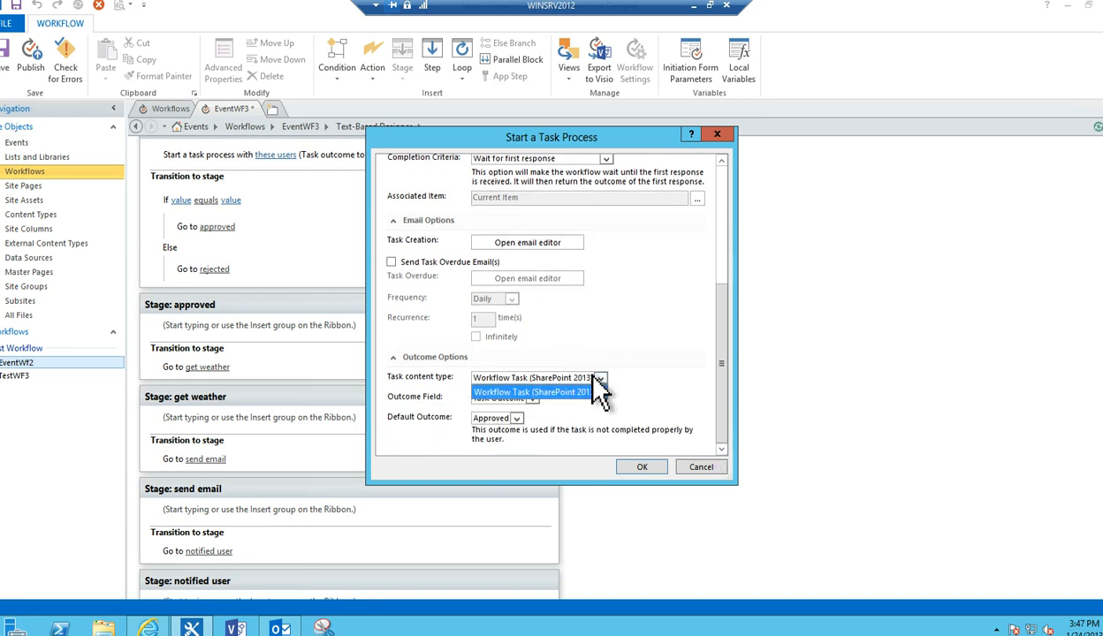
pyautogui.click(598, 381)
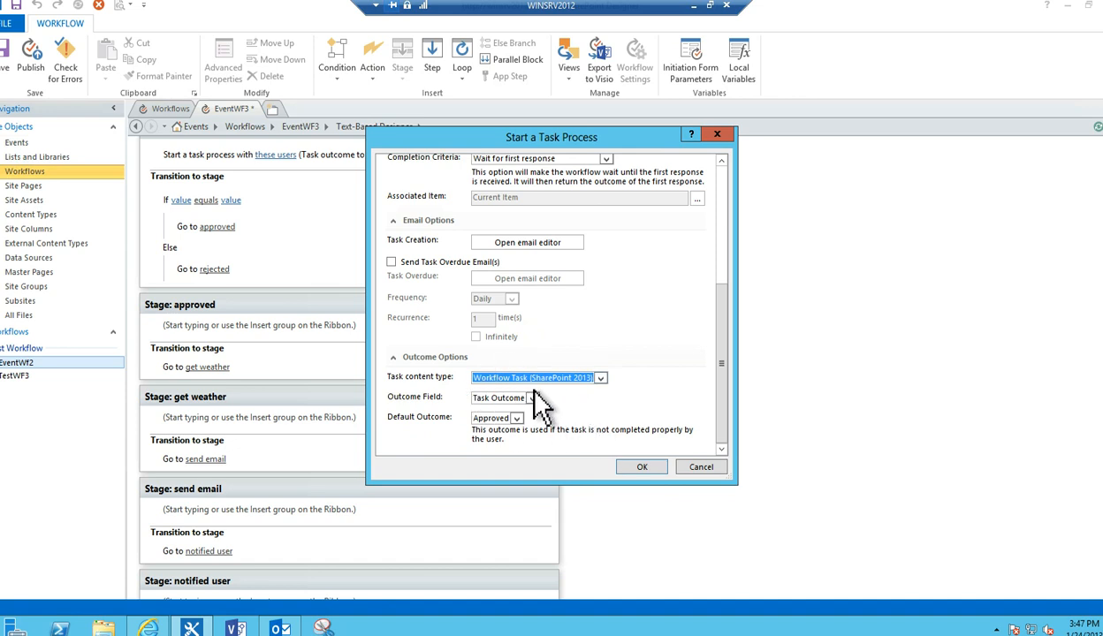
pyautogui.click(533, 399)
pyautogui.click(522, 411)
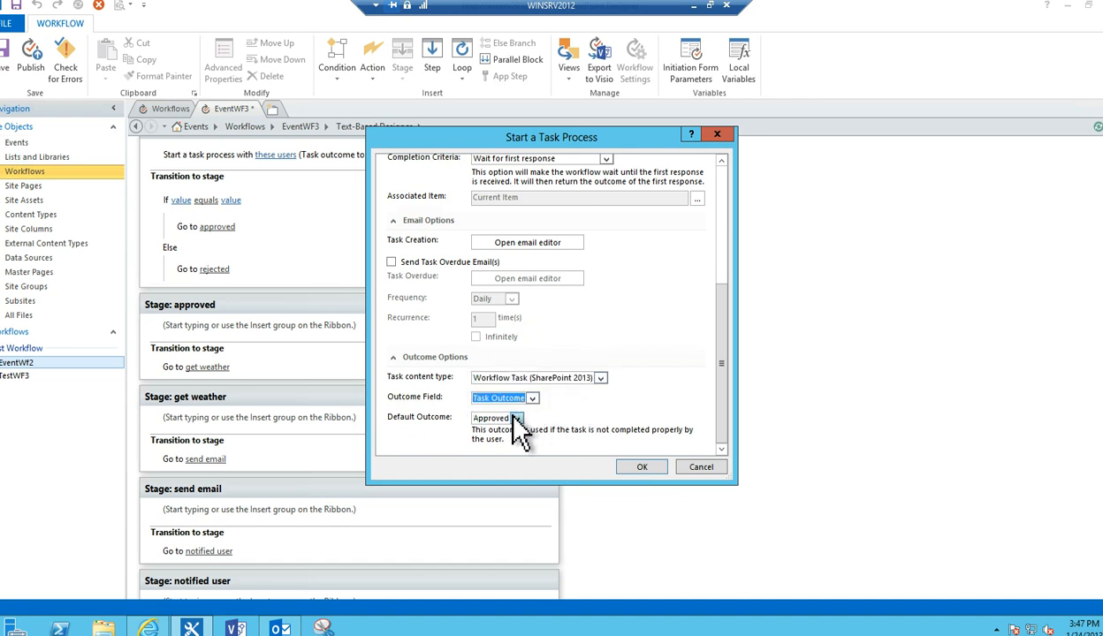
pyautogui.click(518, 419)
pyautogui.click(515, 417)
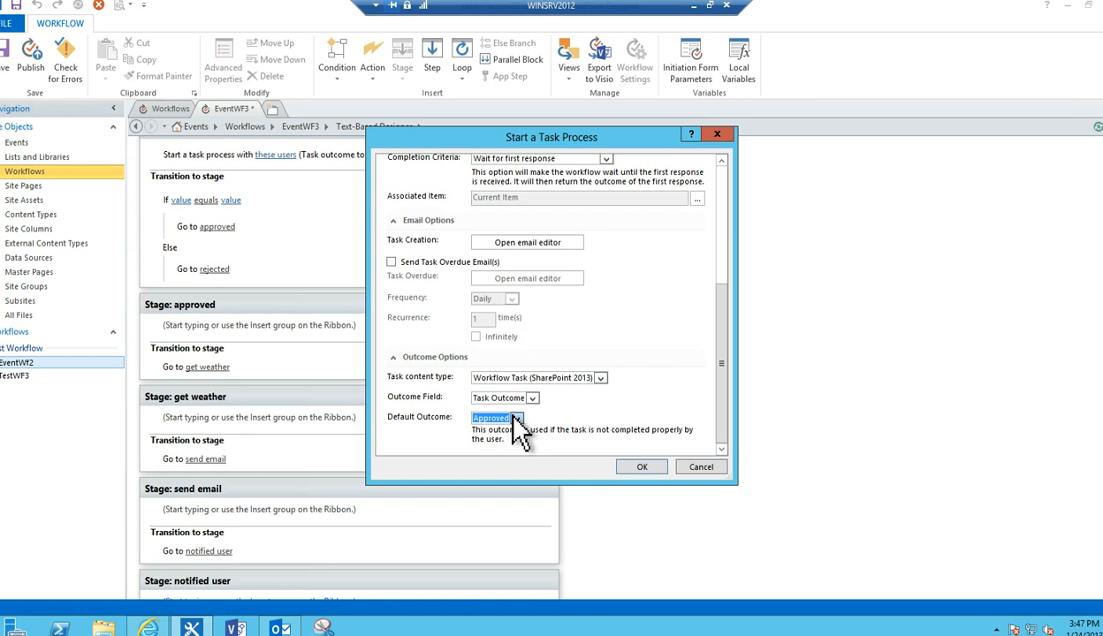
pyautogui.click(653, 466)
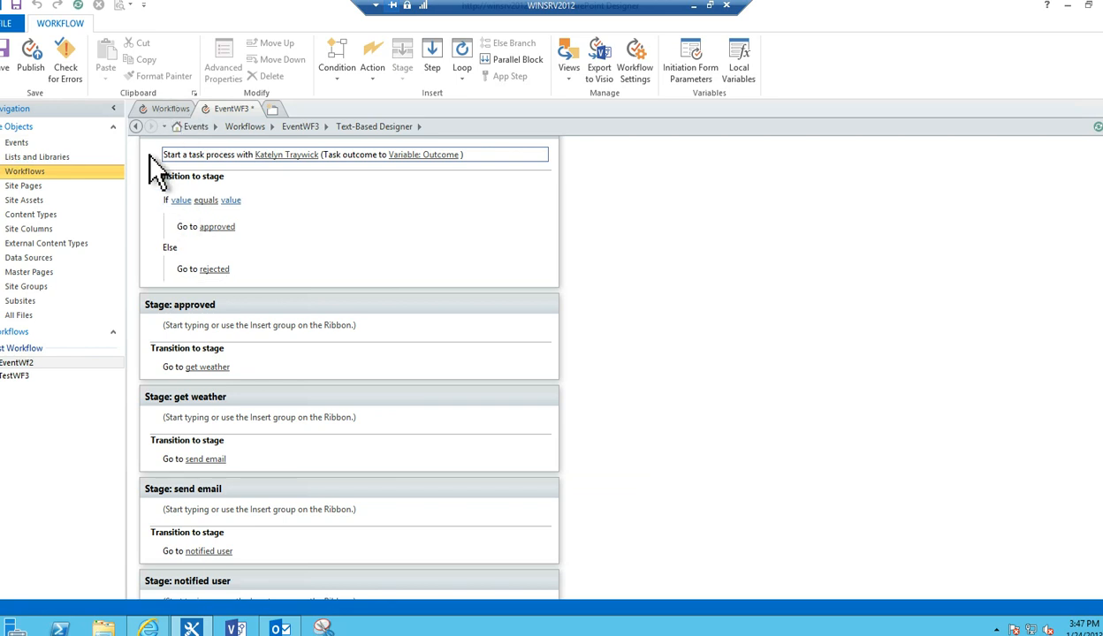
# Set the request event approval stage's transition condition to Variable: Outcome, from Workflow Variables and Parameters, equals Approved.
pyautogui.scroll(2, 350, 358)
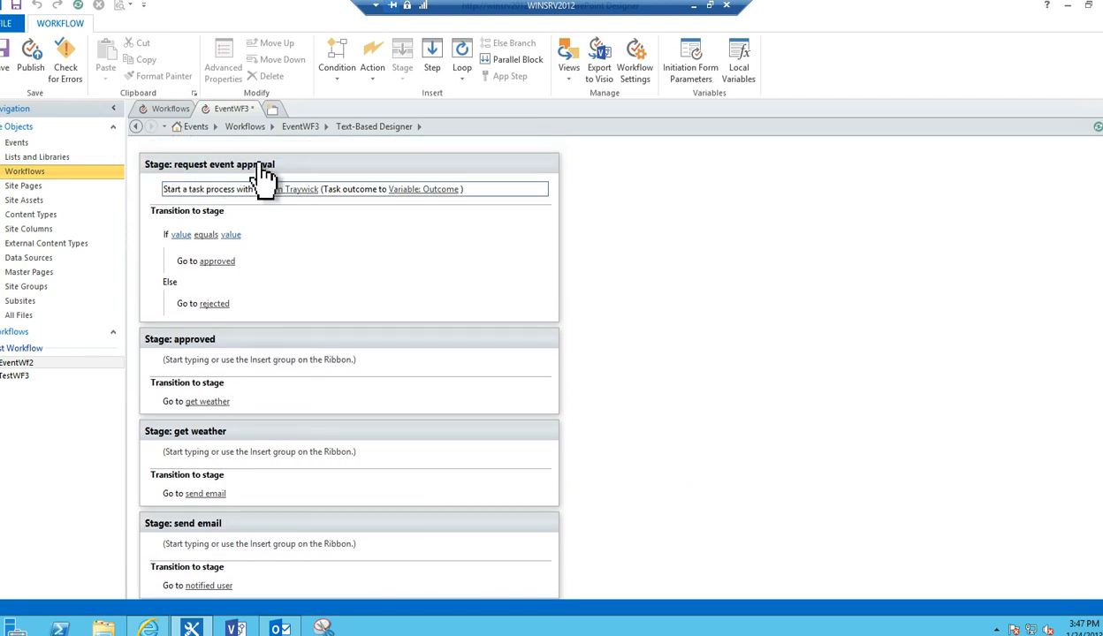
pyautogui.click(181, 235)
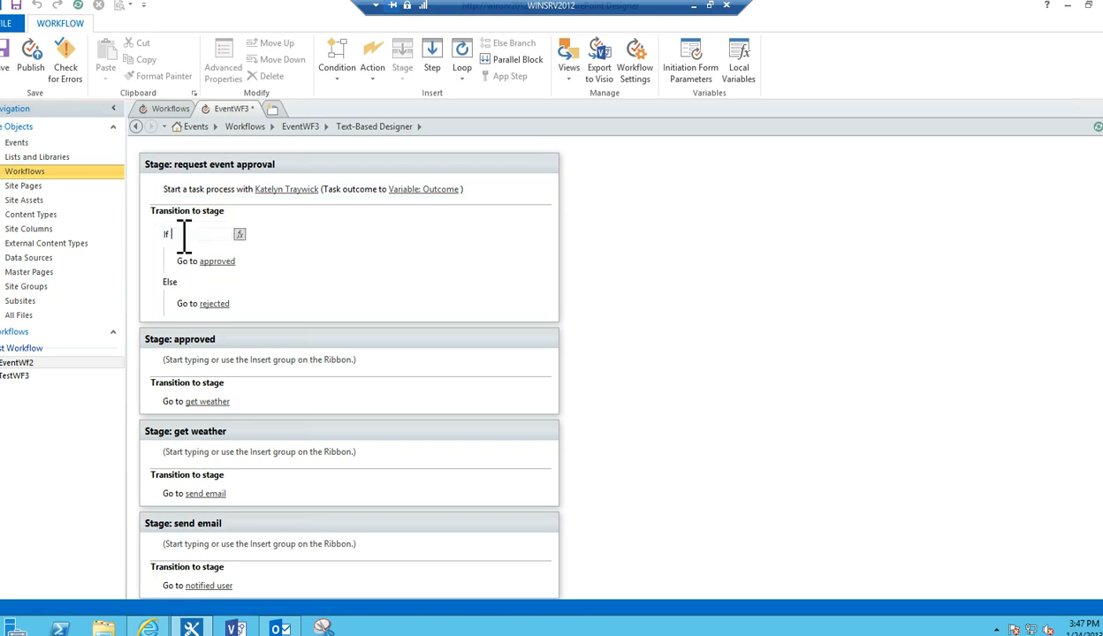
pyautogui.click(238, 235)
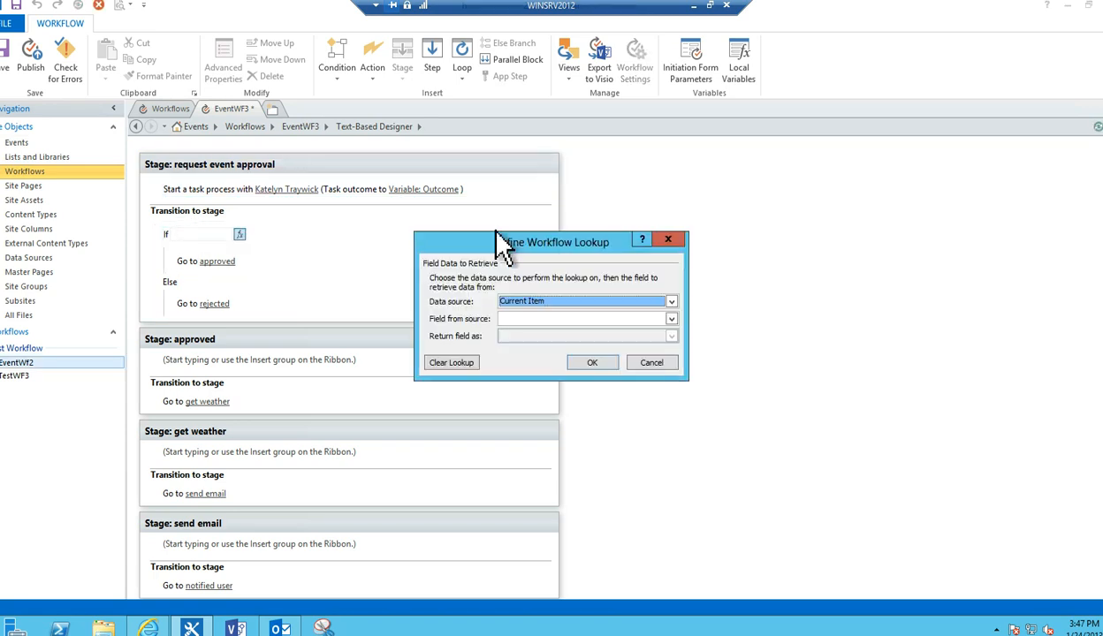
pyautogui.click(670, 304)
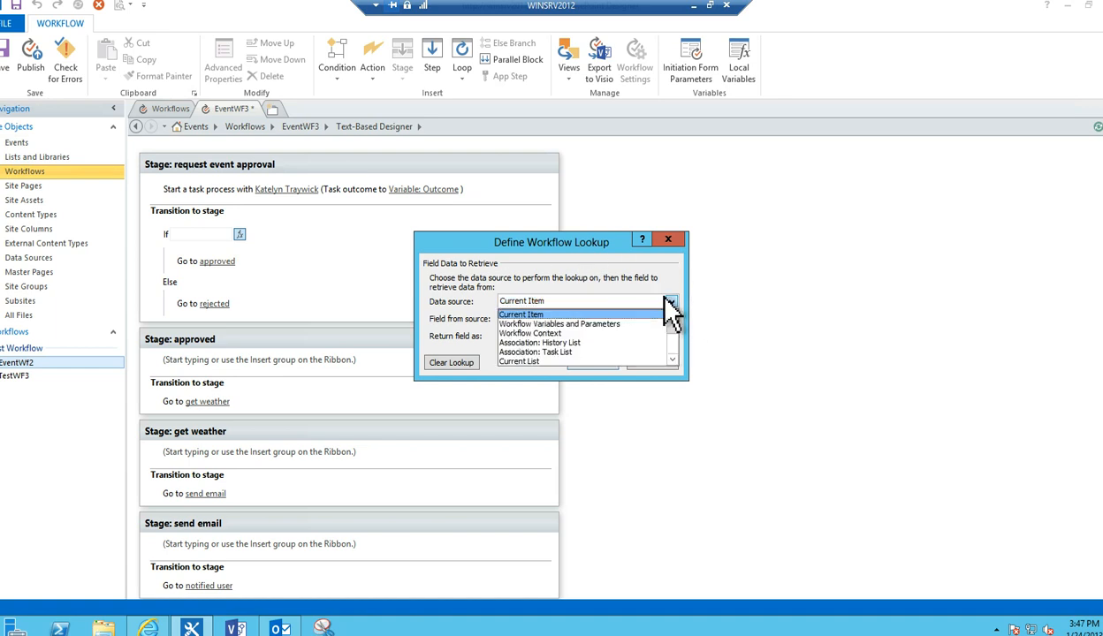
pyautogui.click(603, 323)
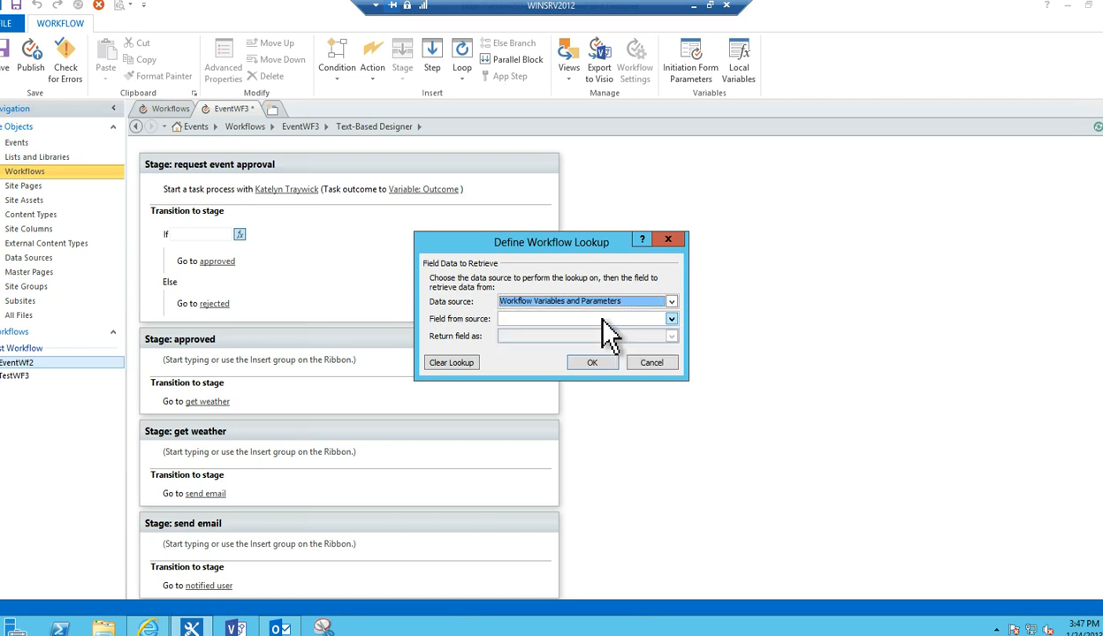
pyautogui.click(670, 320)
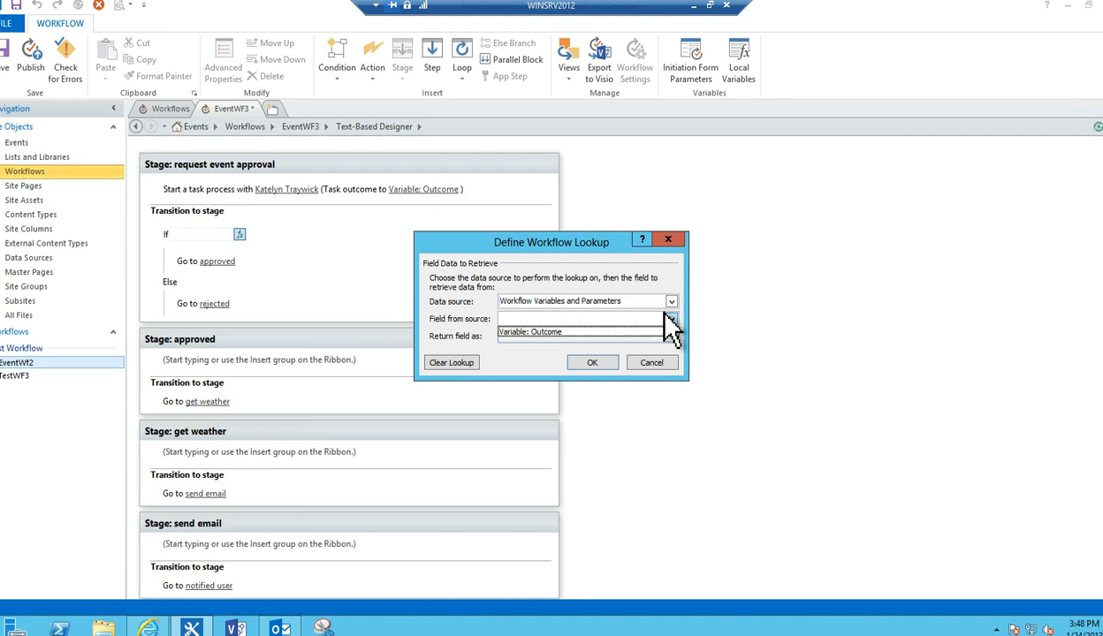
pyautogui.click(531, 333)
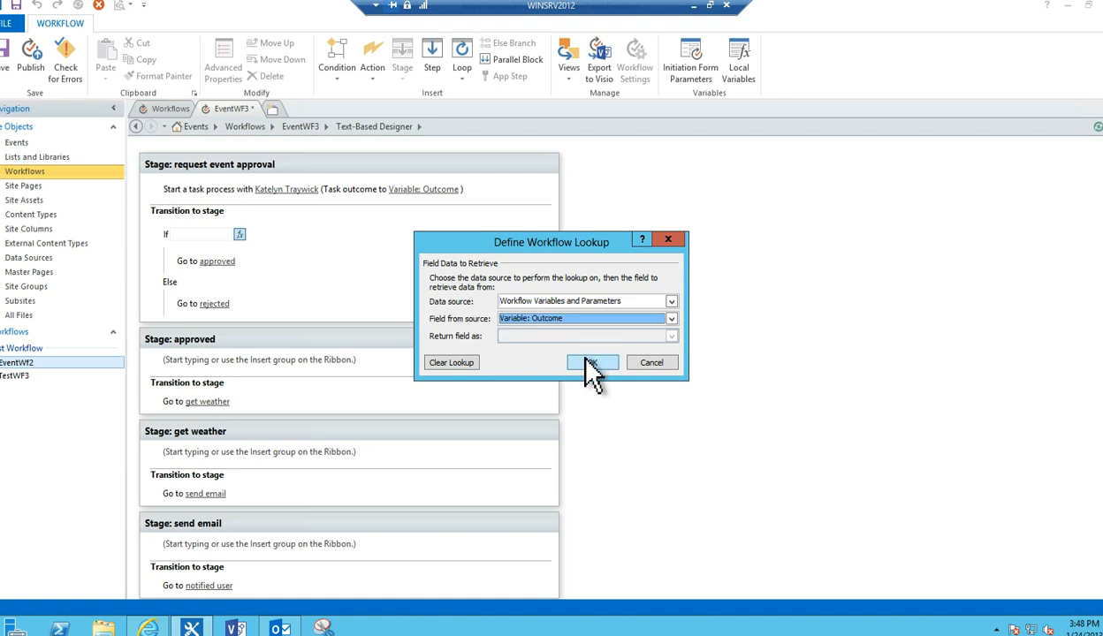
pyautogui.click(585, 364)
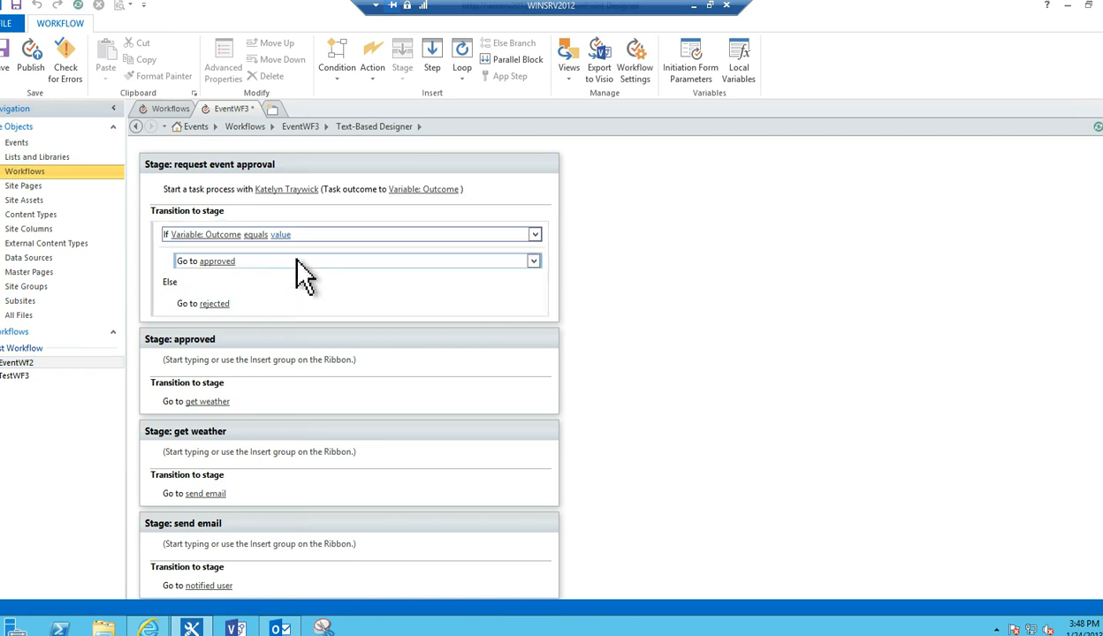
pyautogui.click(274, 235)
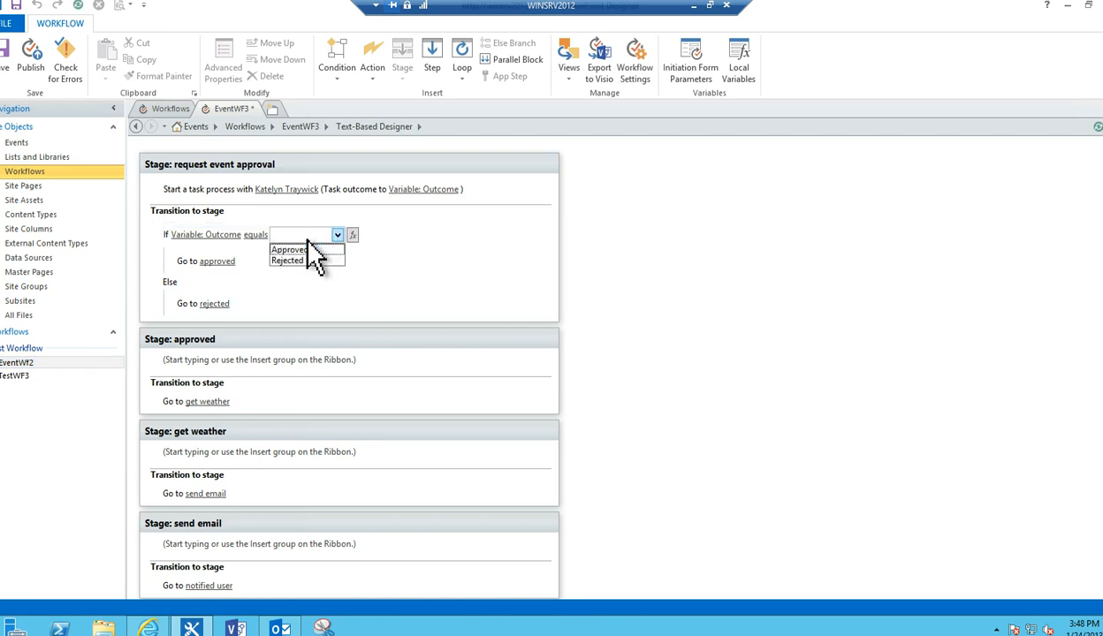
pyautogui.click(297, 250)
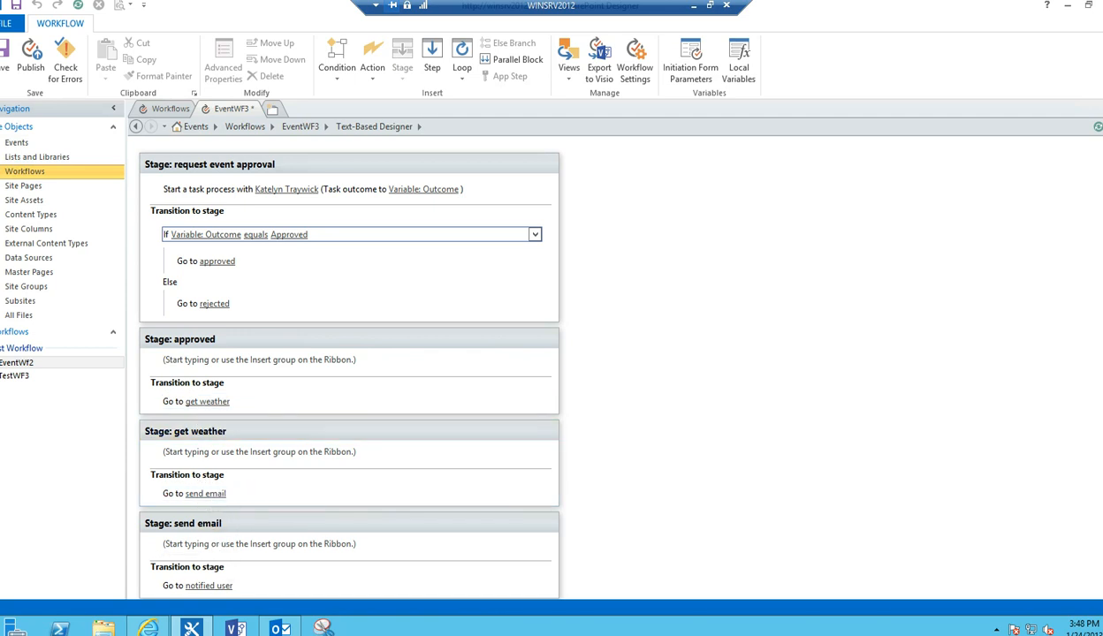
pyautogui.scroll(-2, 345, 363)
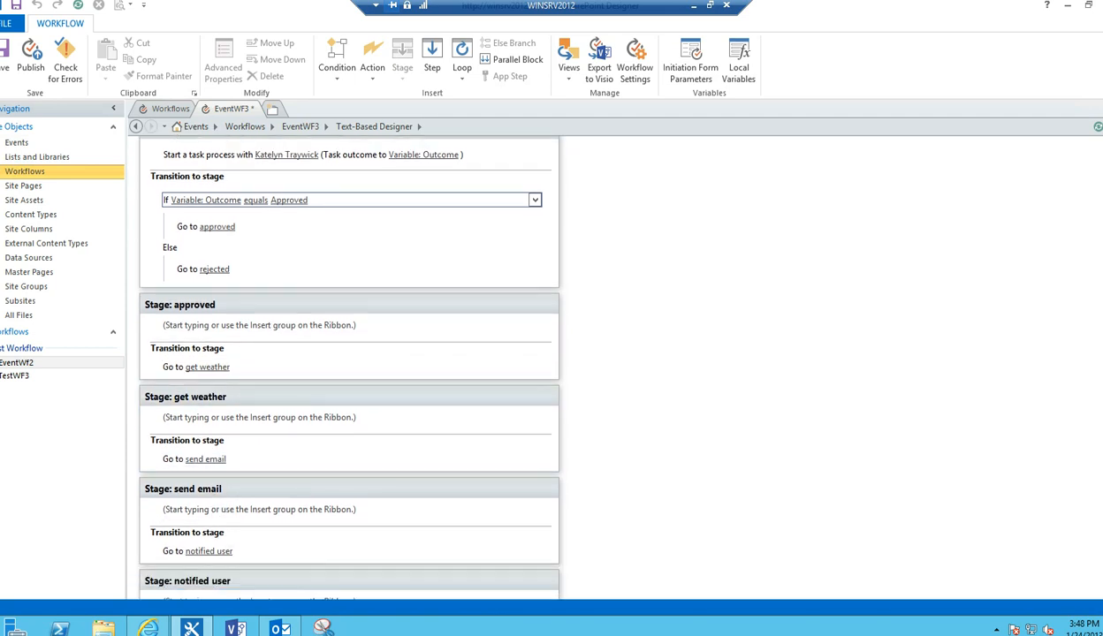
pyautogui.scroll(-3, 345, 363)
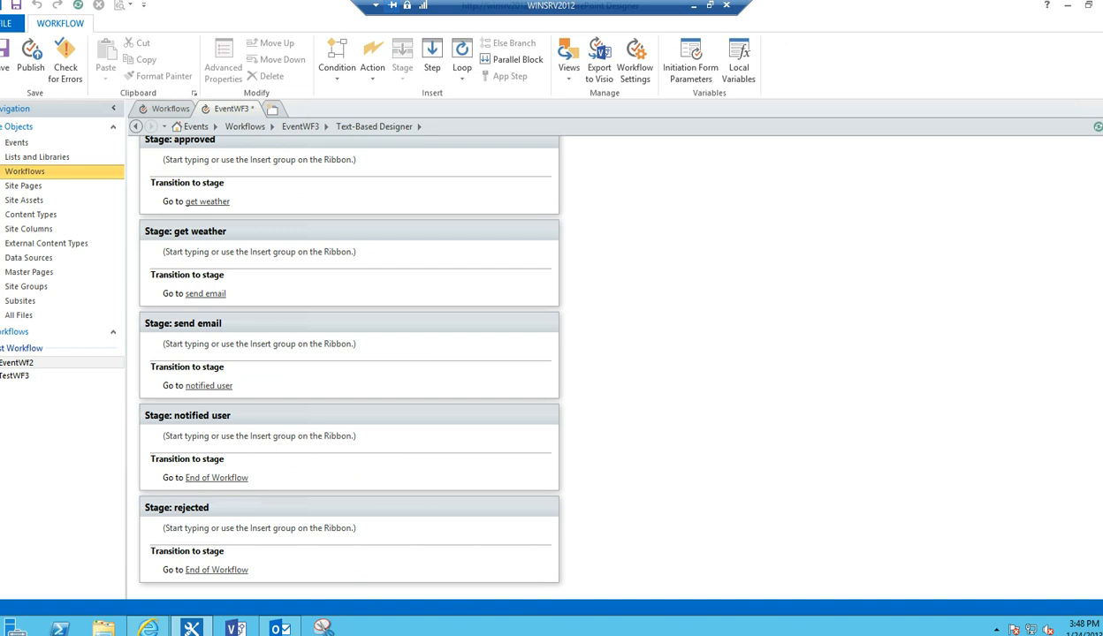
pyautogui.scroll(5, 349, 362)
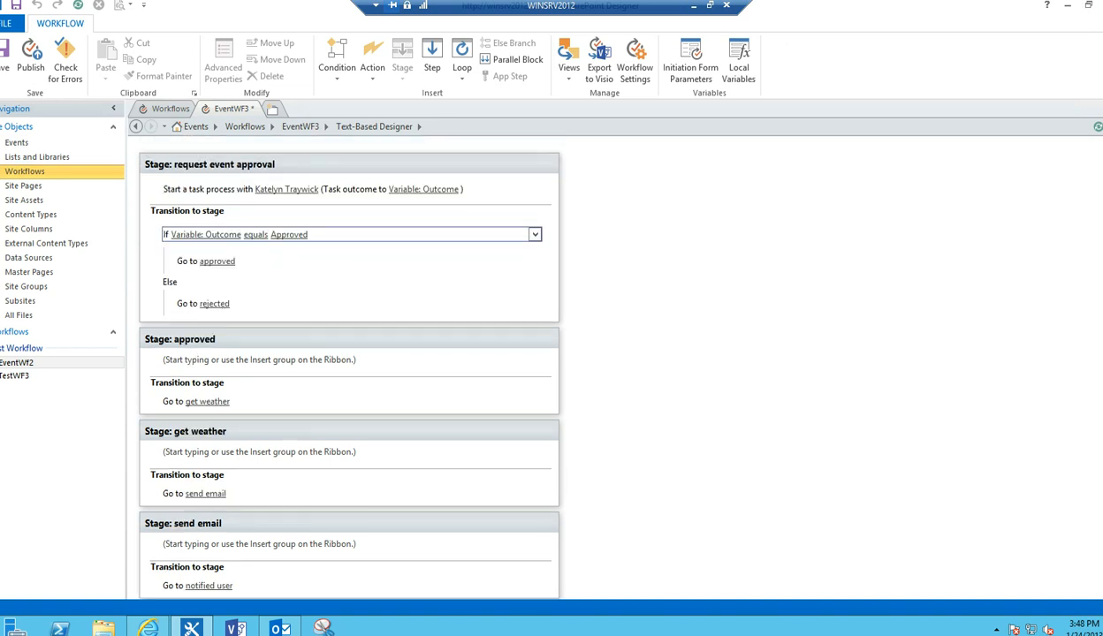